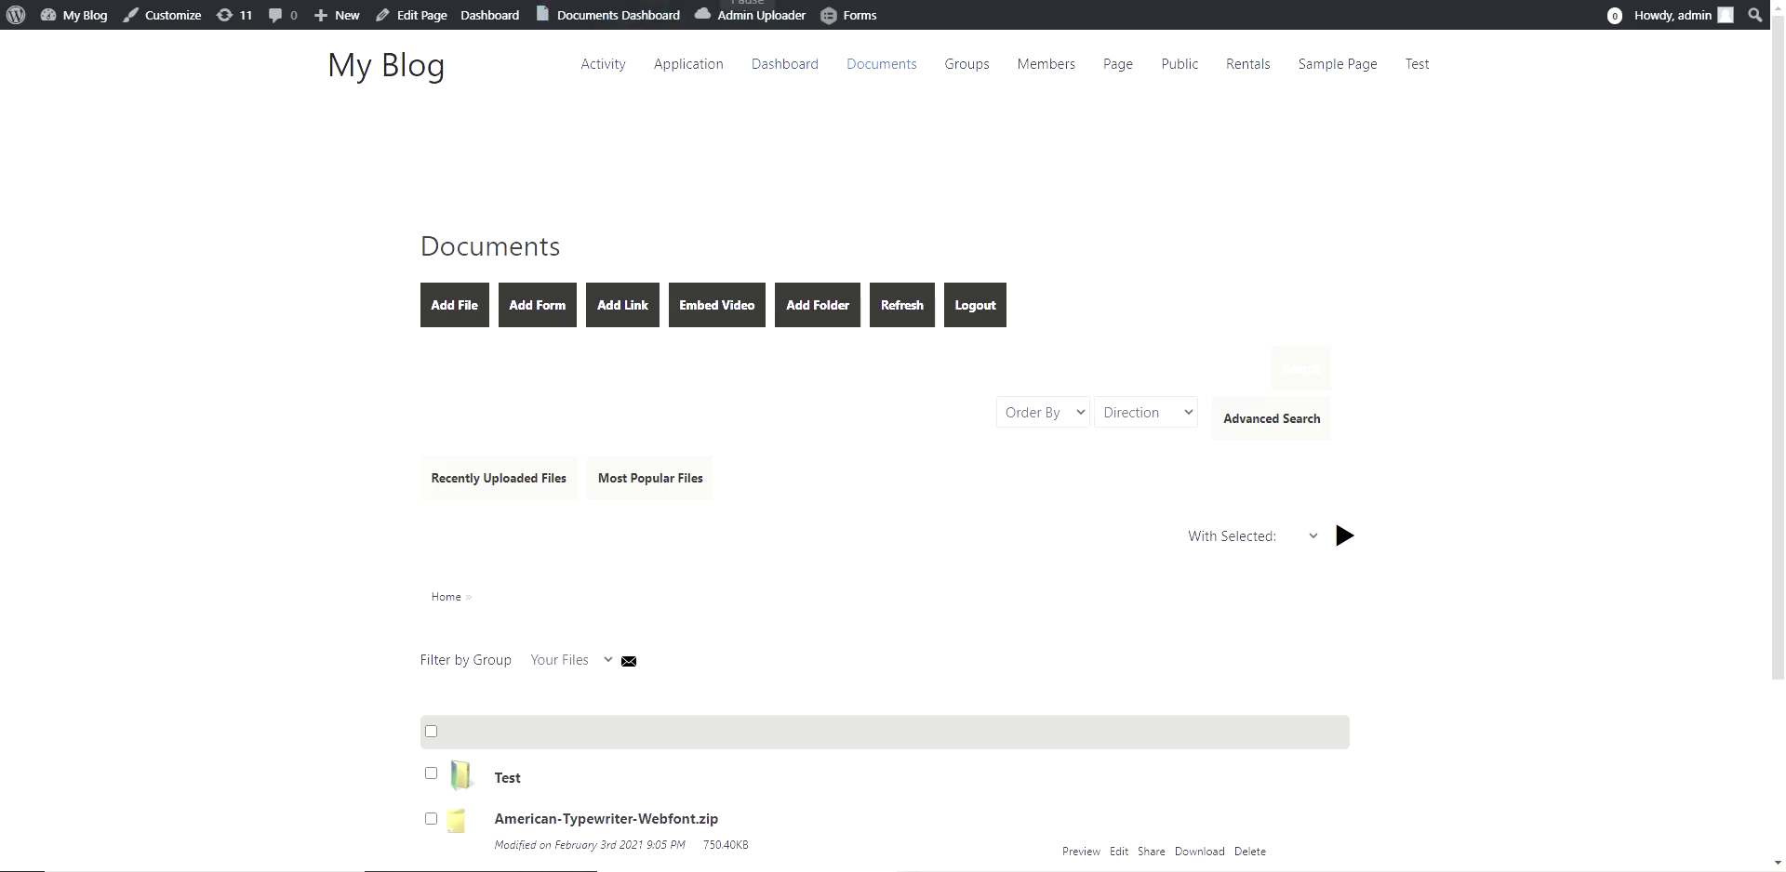
Scroll the Documents page down and back up.
scroll(287, 287, down, 1)
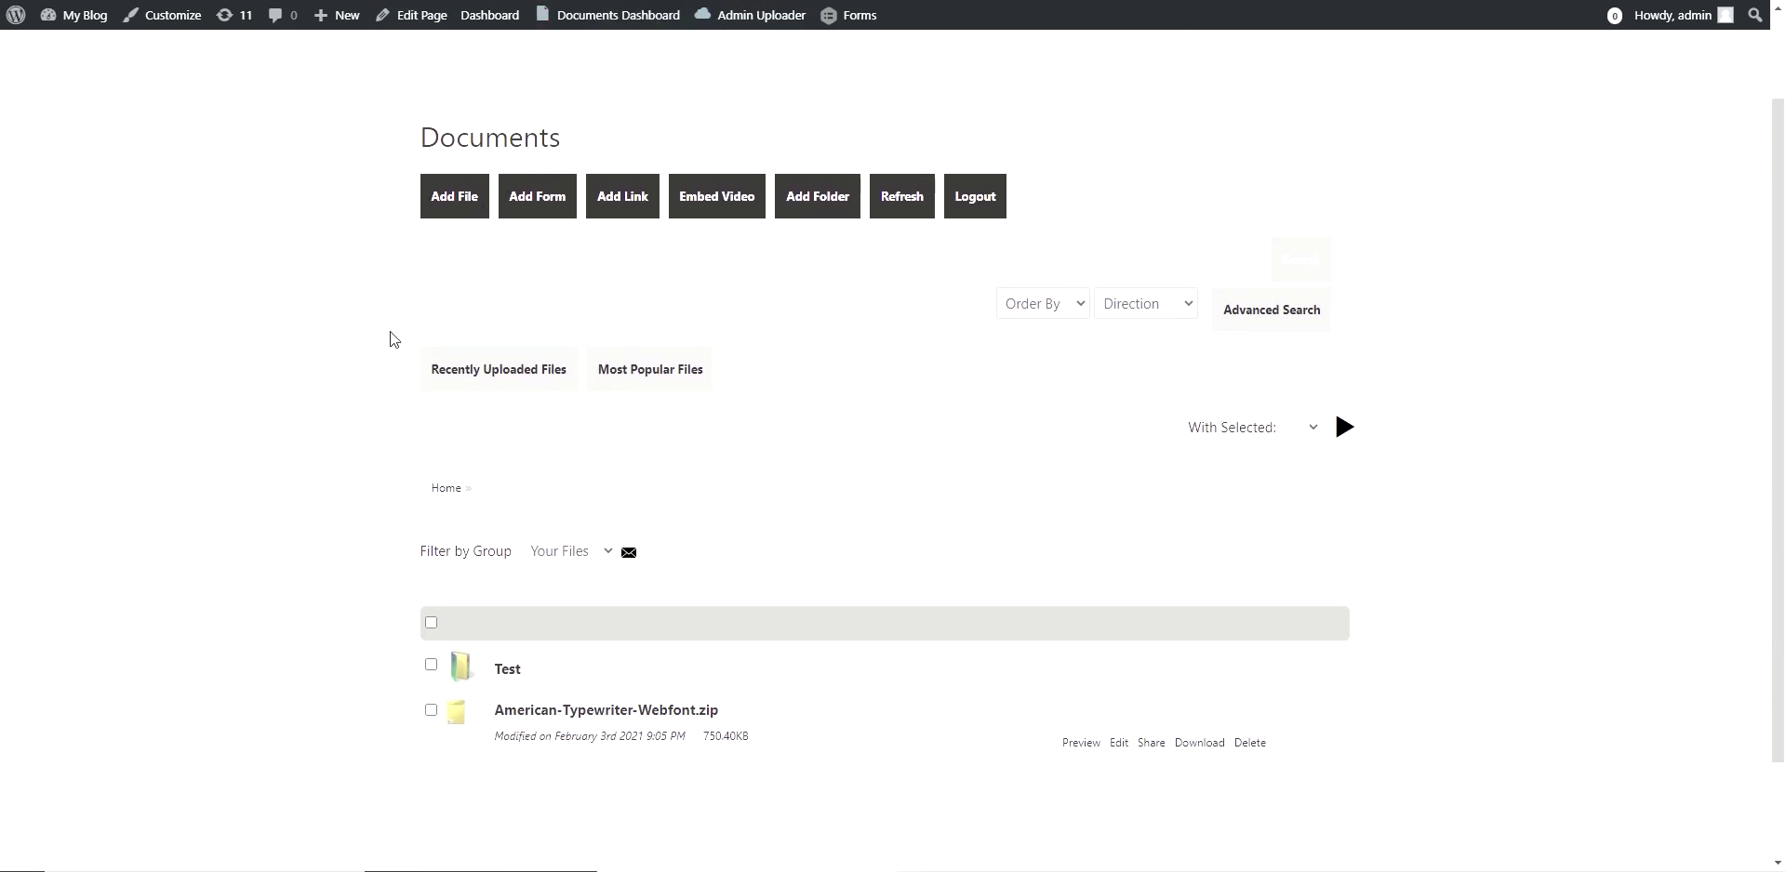
scroll(578, 372, down, 1)
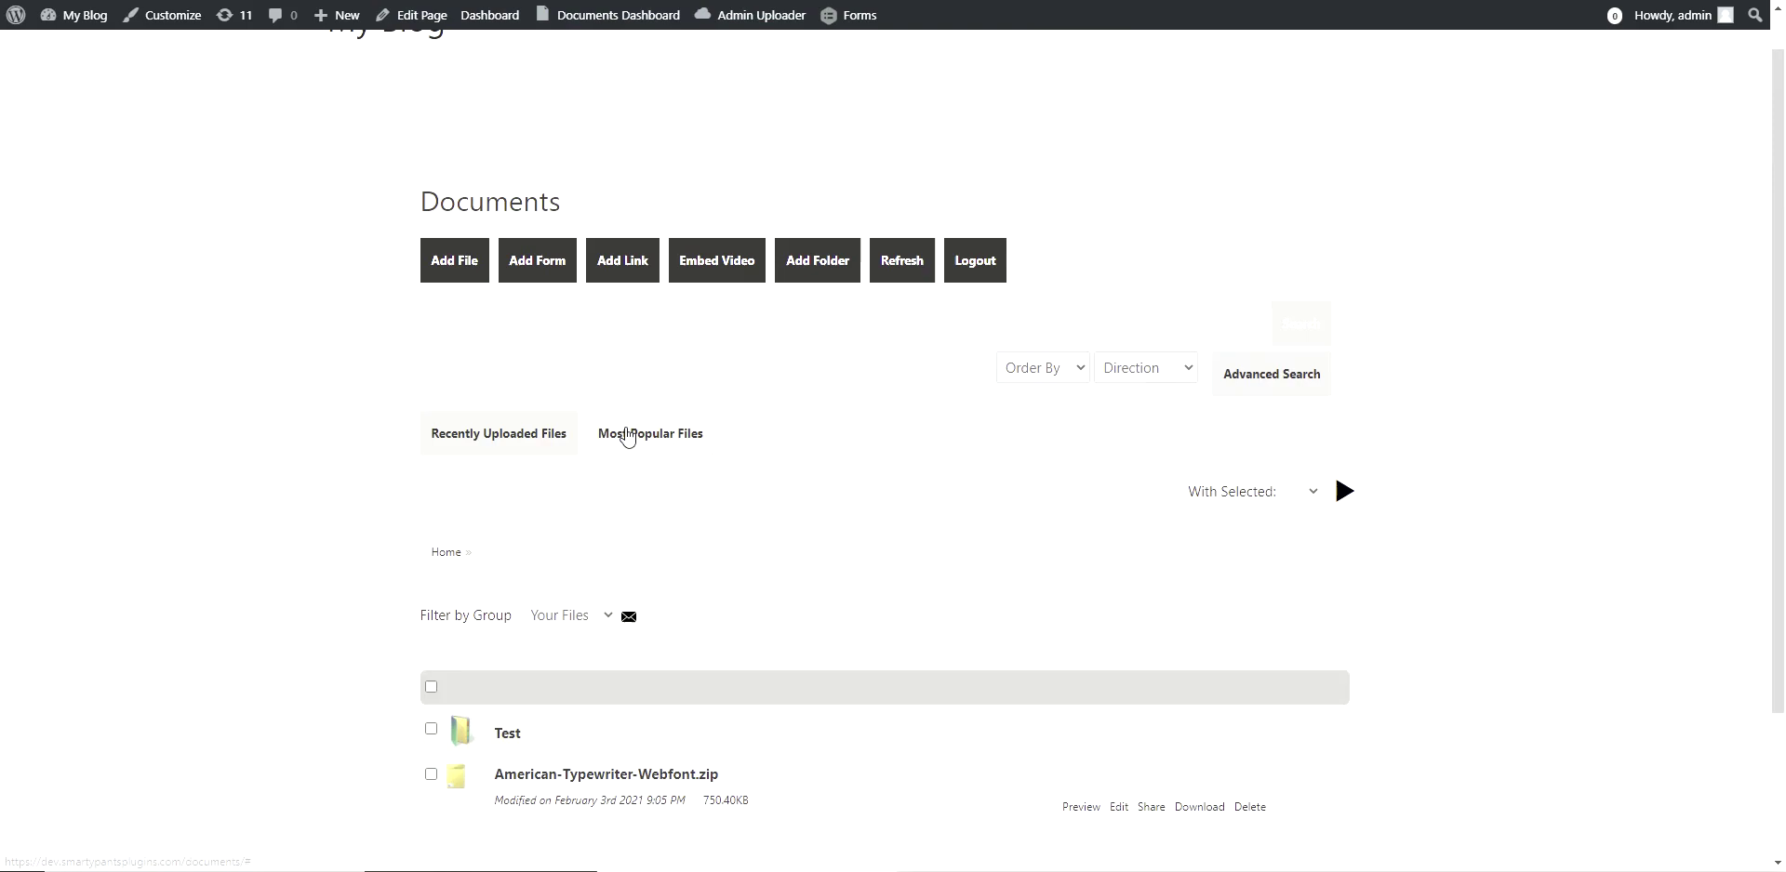
scroll(558, 428, up, 1)
Open the Add File upload form and scroll through its fields.
click(447, 314)
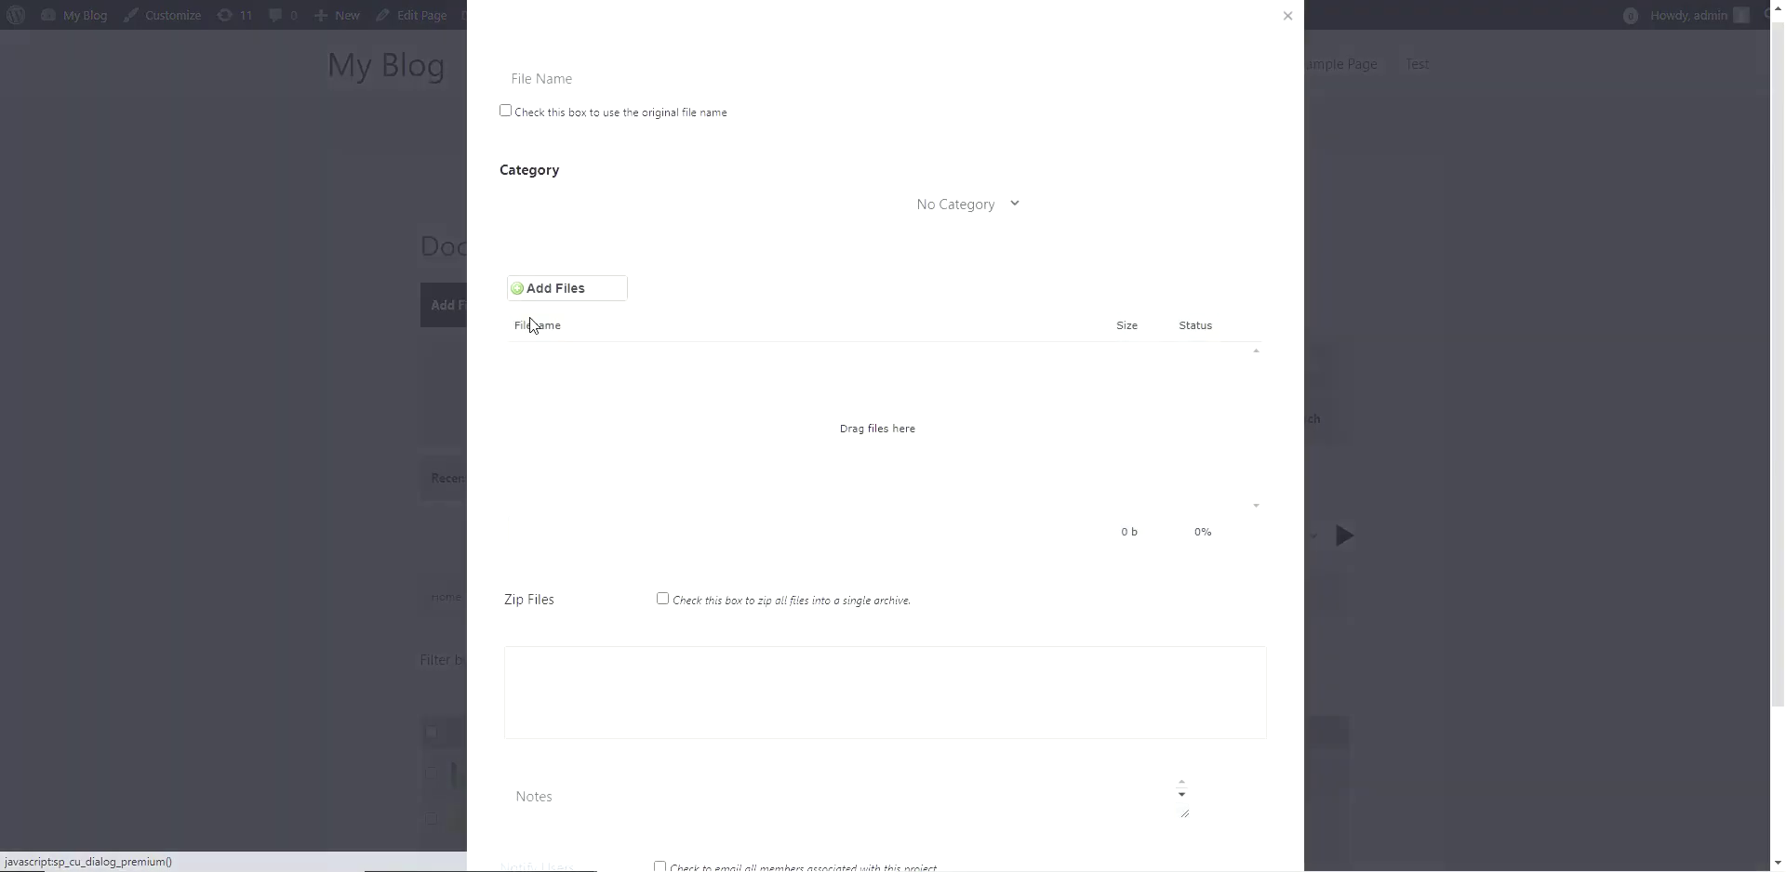
scroll(589, 267, down, 2)
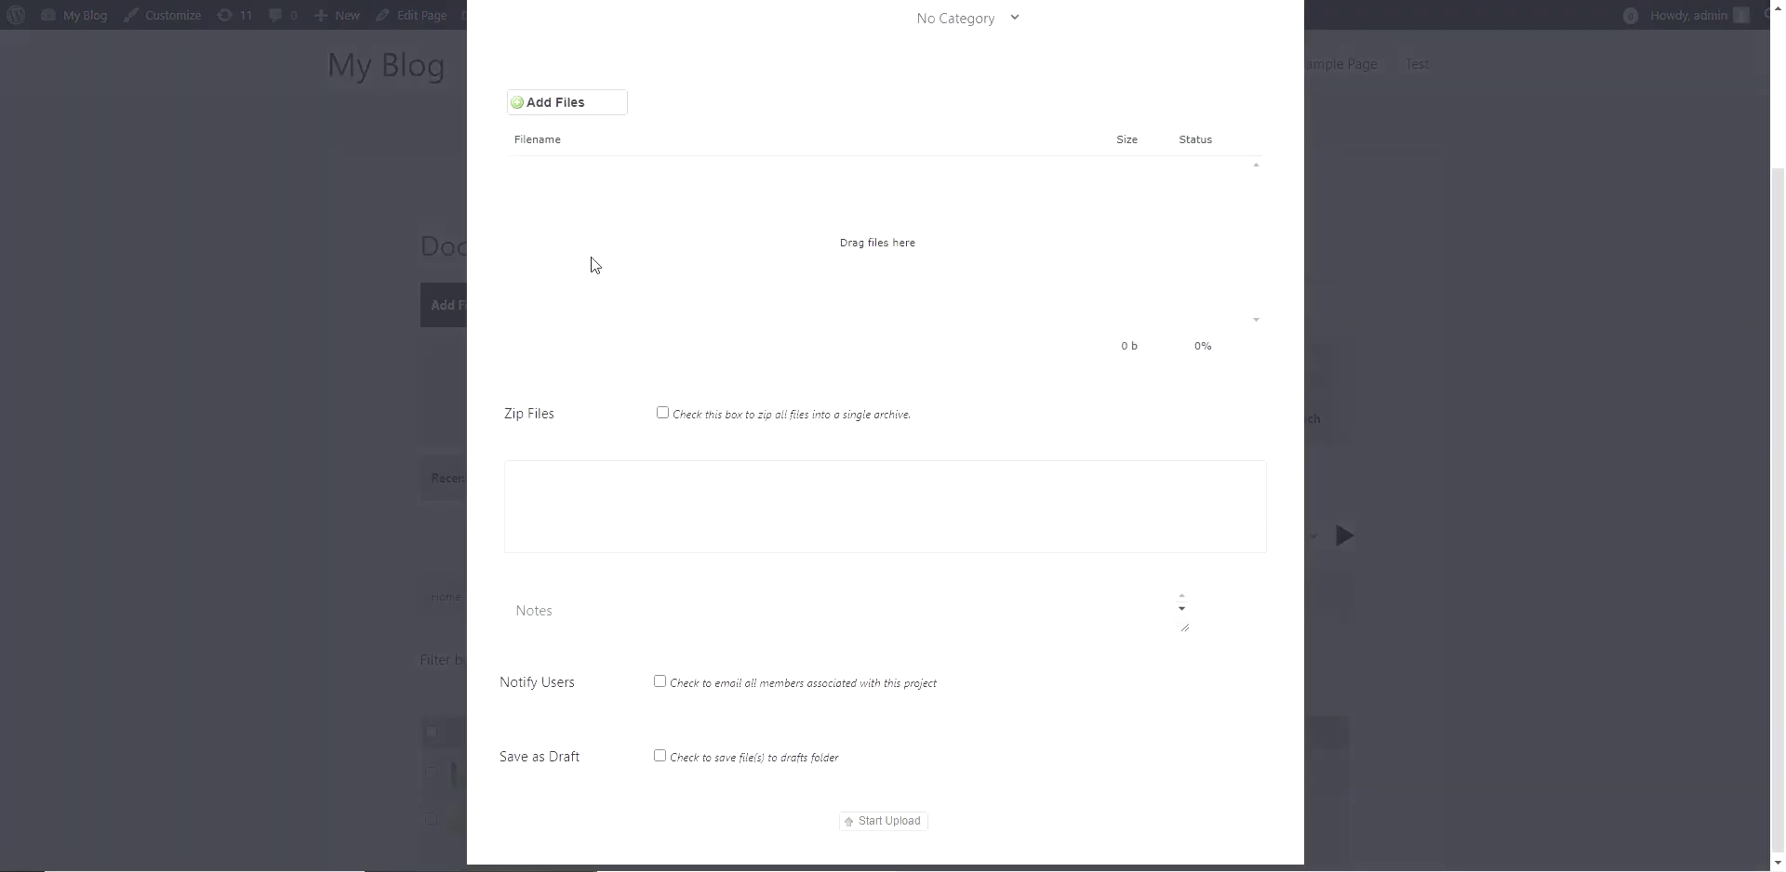
scroll(581, 263, up, 2)
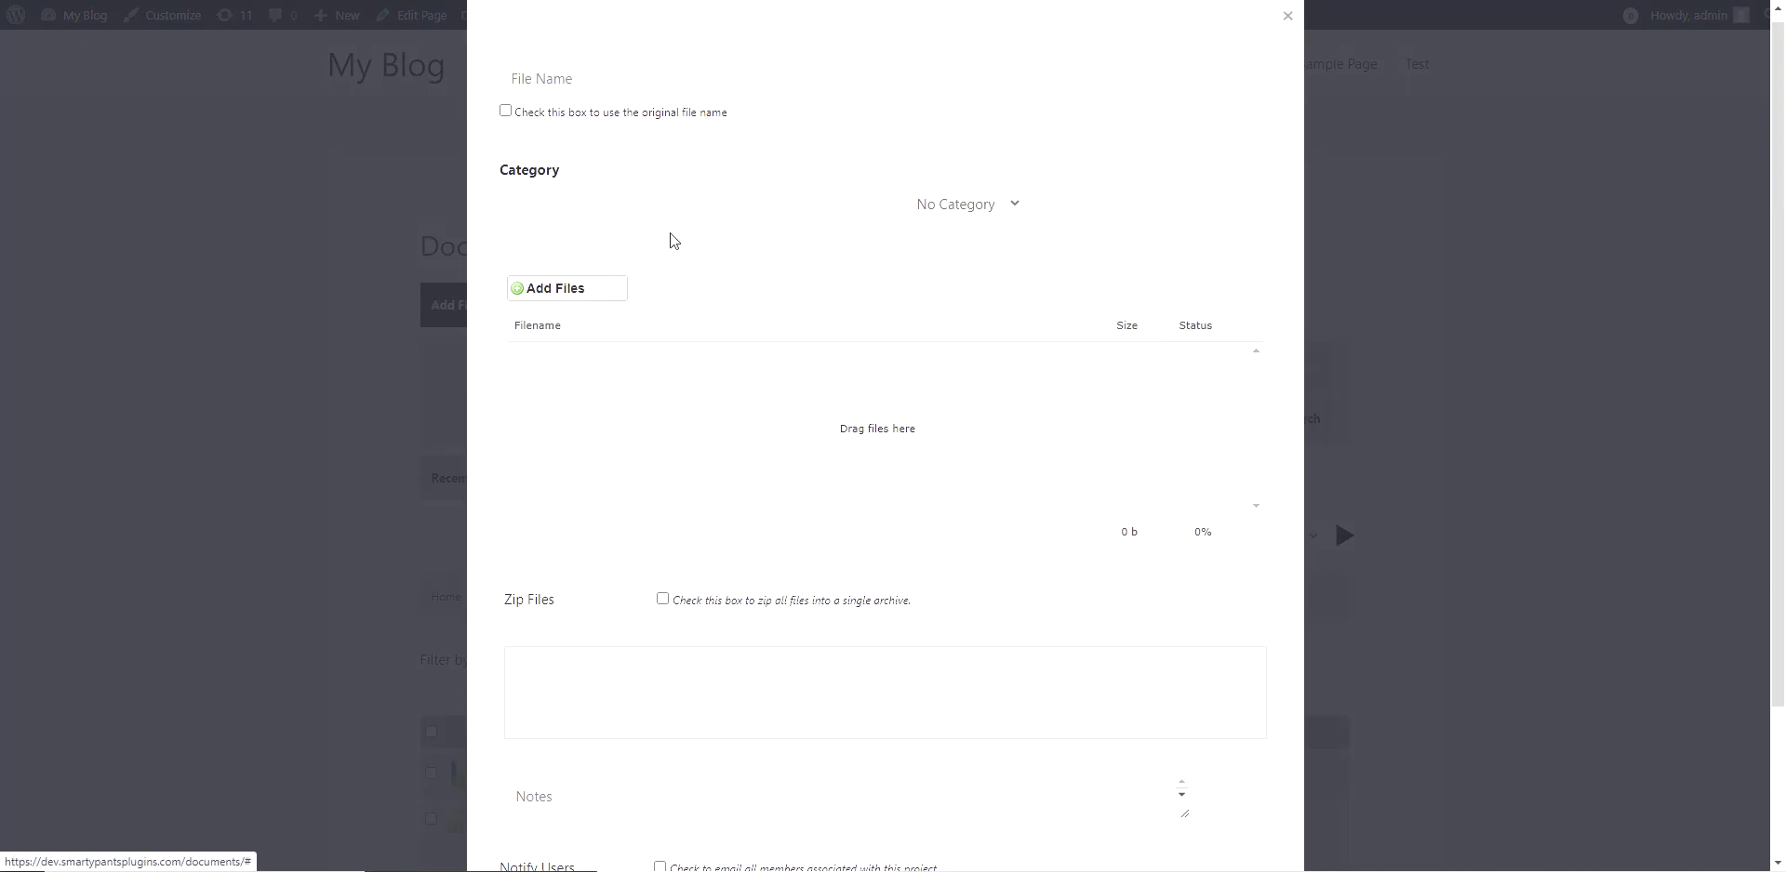
scroll(582, 295, down, 1)
scroll(583, 295, up, 1)
Keep the original file name and choose American-Typewriter-Webfont.zip for upload.
click(505, 112)
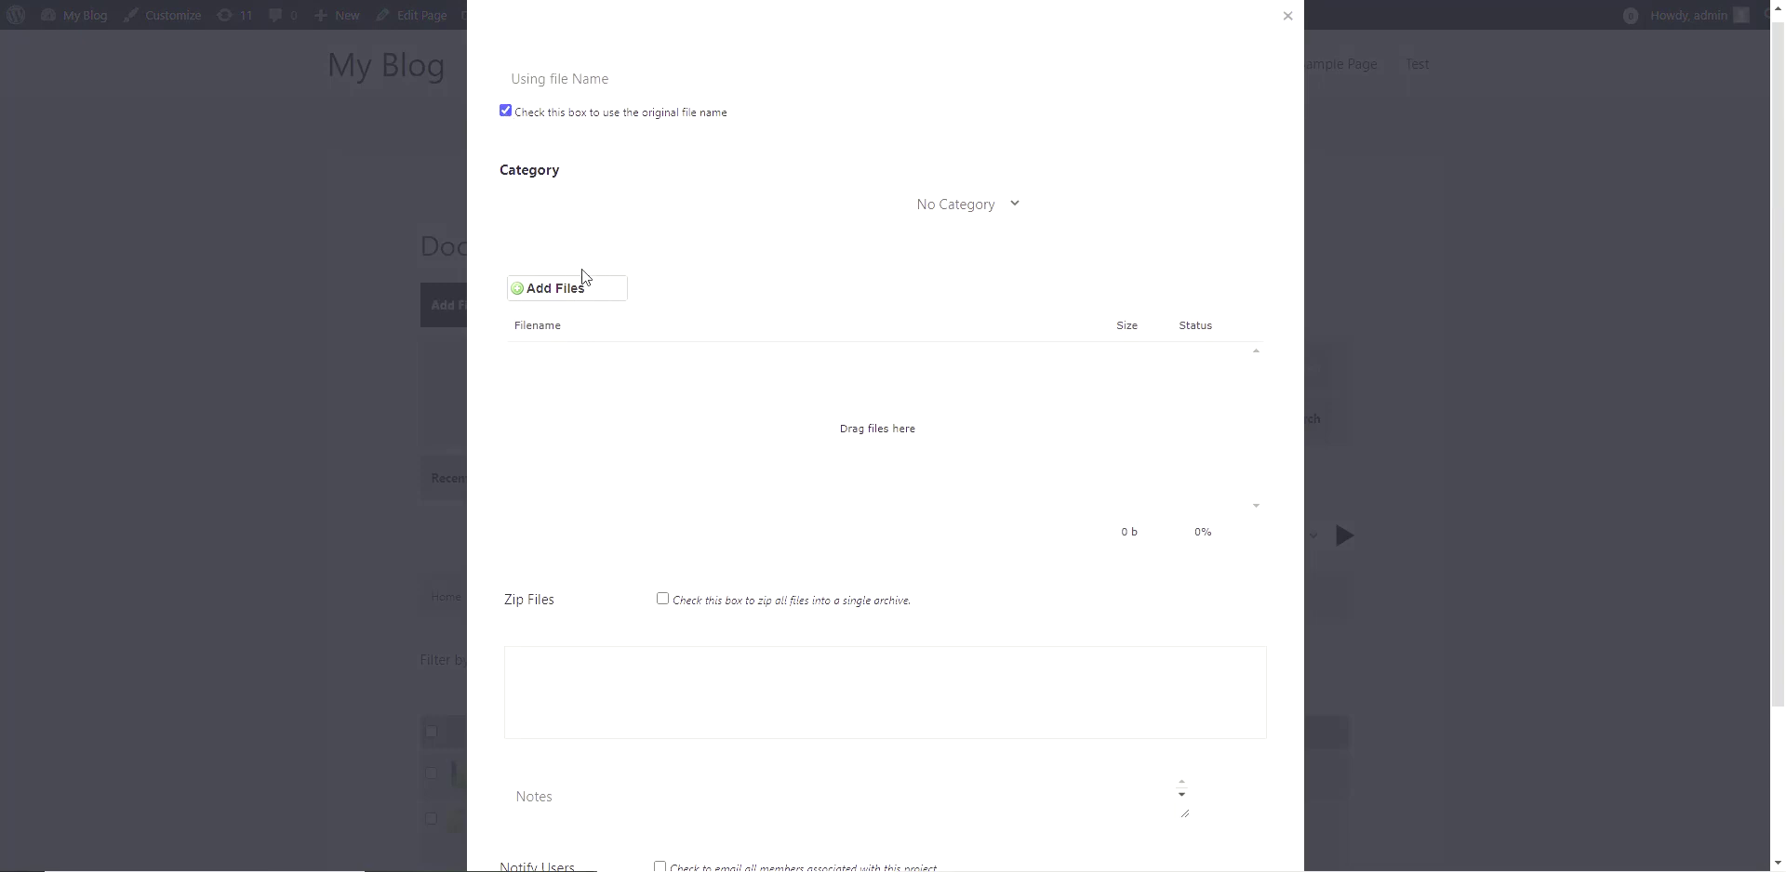
click(606, 296)
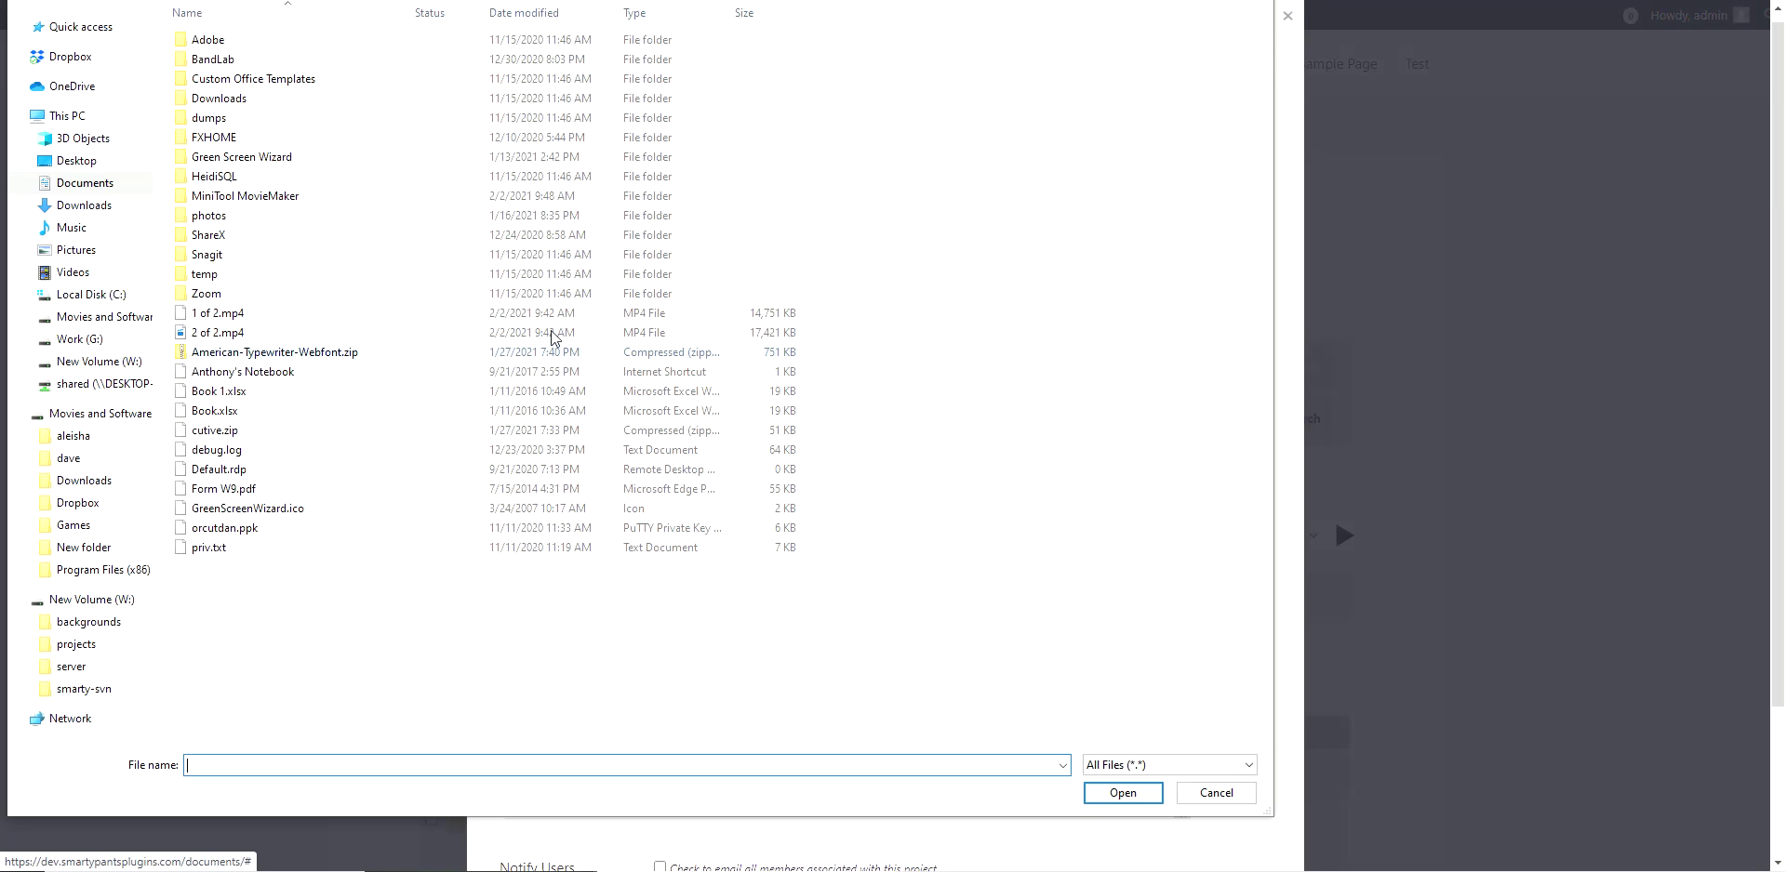
double_click(307, 355)
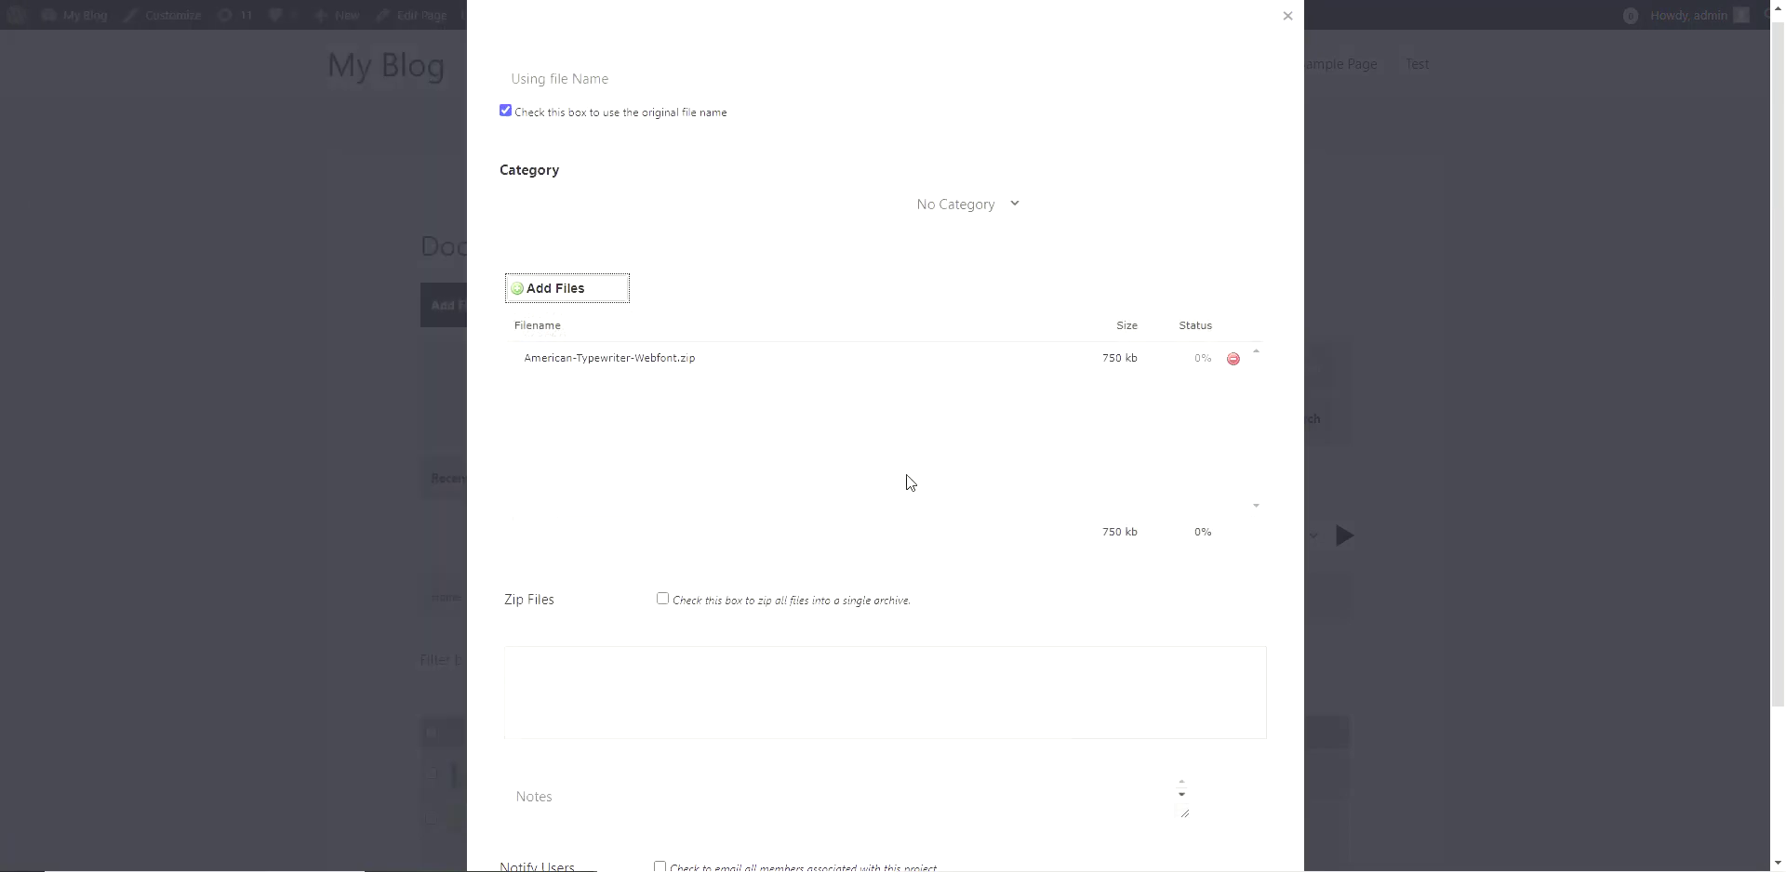
Tag the upload with 'tag' and 'another tag'.
scroll(905, 484, down, 3)
click(581, 485)
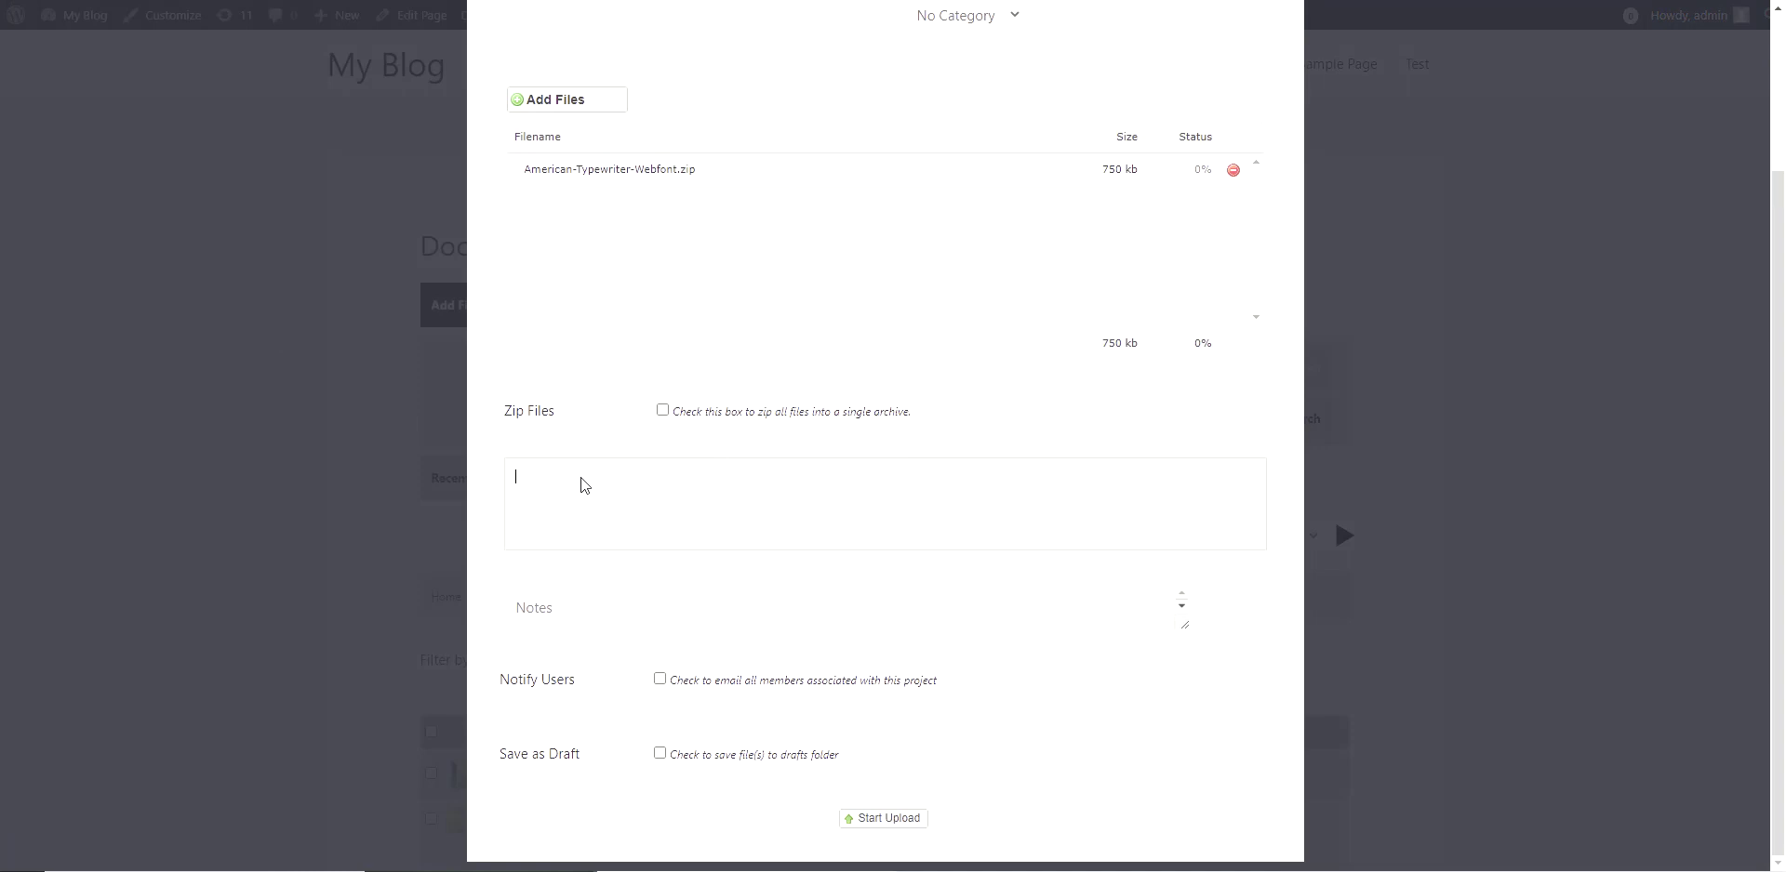
text(tag)
key(Return)
text(another tag)
key(Return)
Turn on Notify Users and leave the upload with no category.
scroll(748, 738, up, 2)
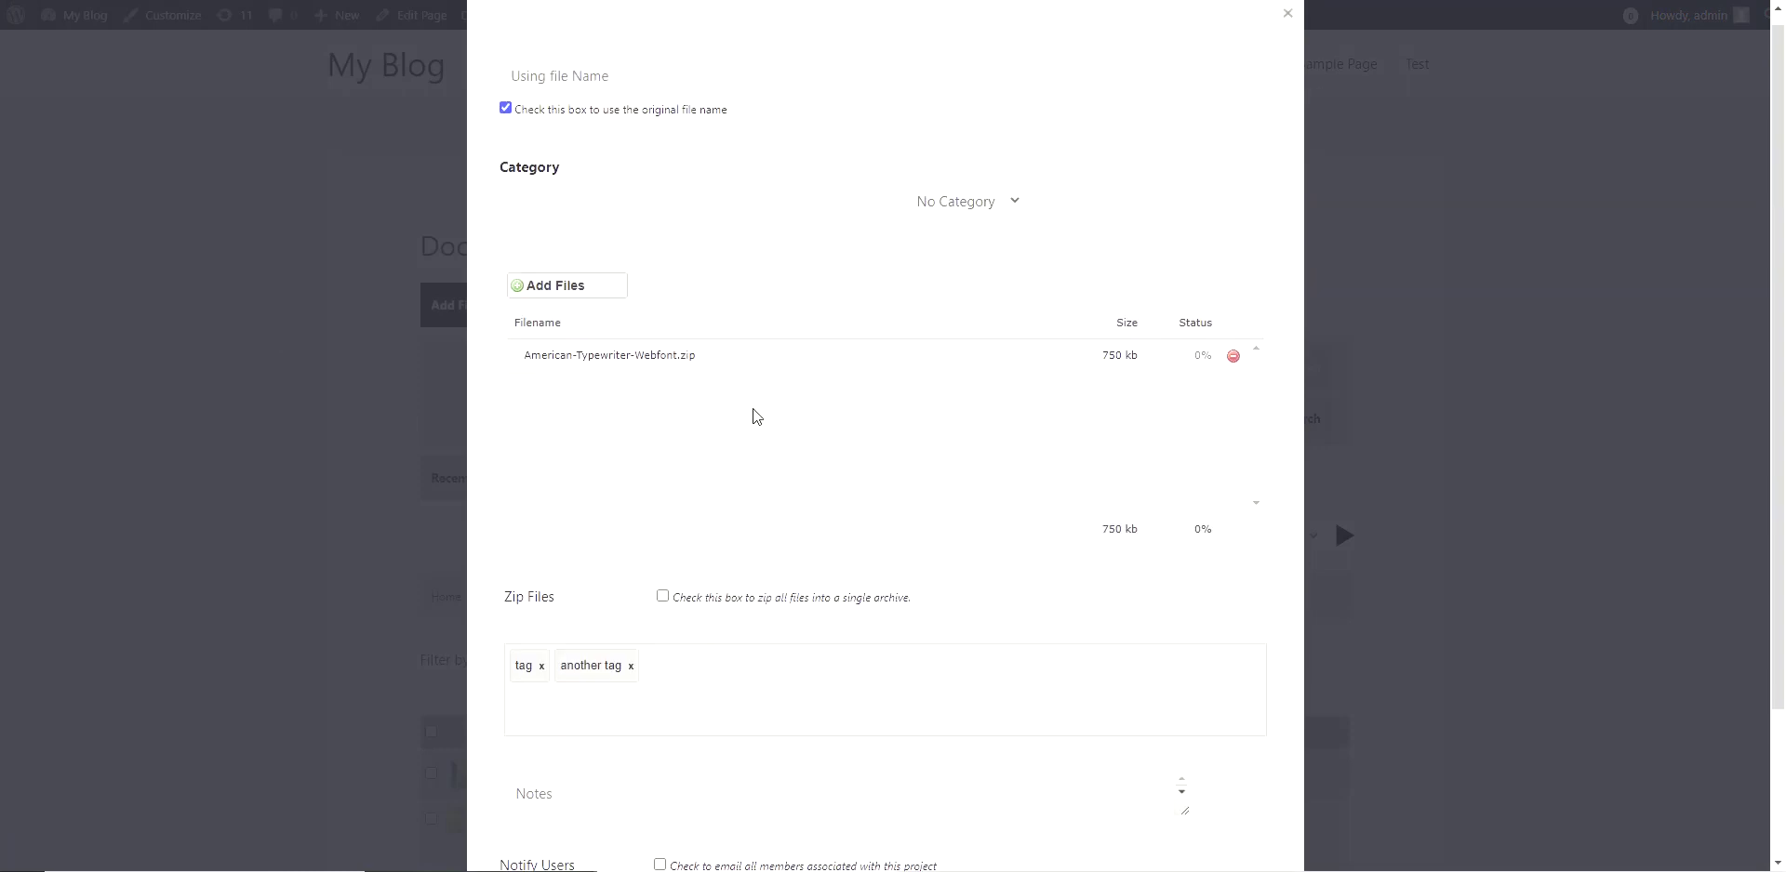
scroll(661, 709, down, 2)
click(658, 687)
click(658, 683)
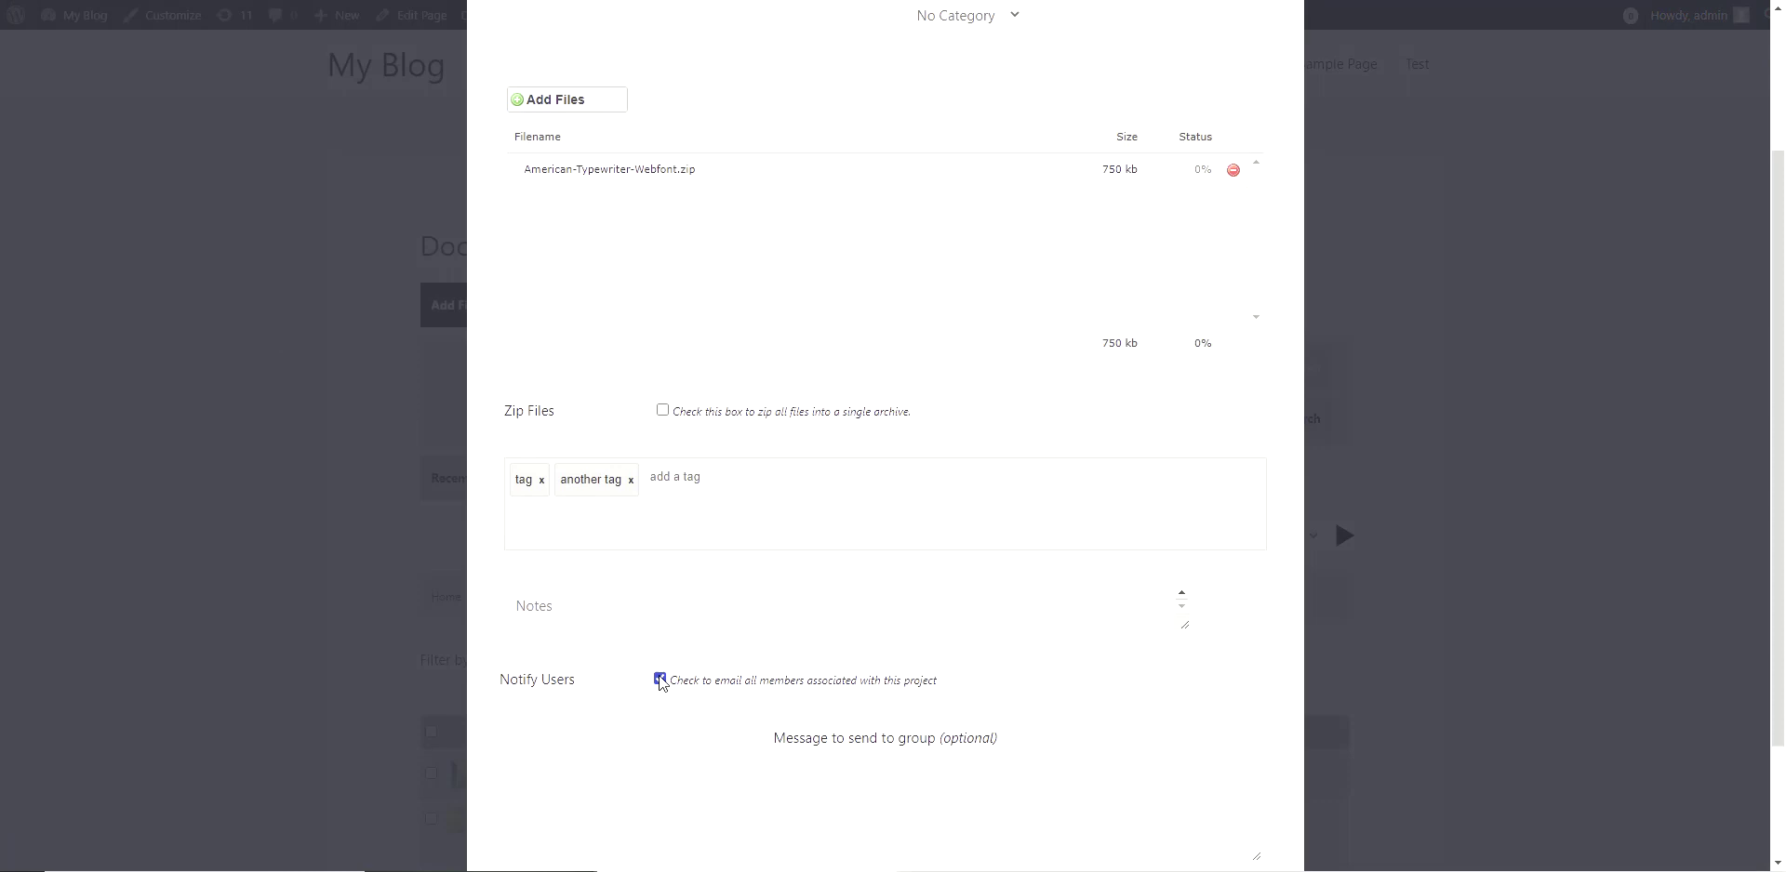
scroll(796, 568, up, 2)
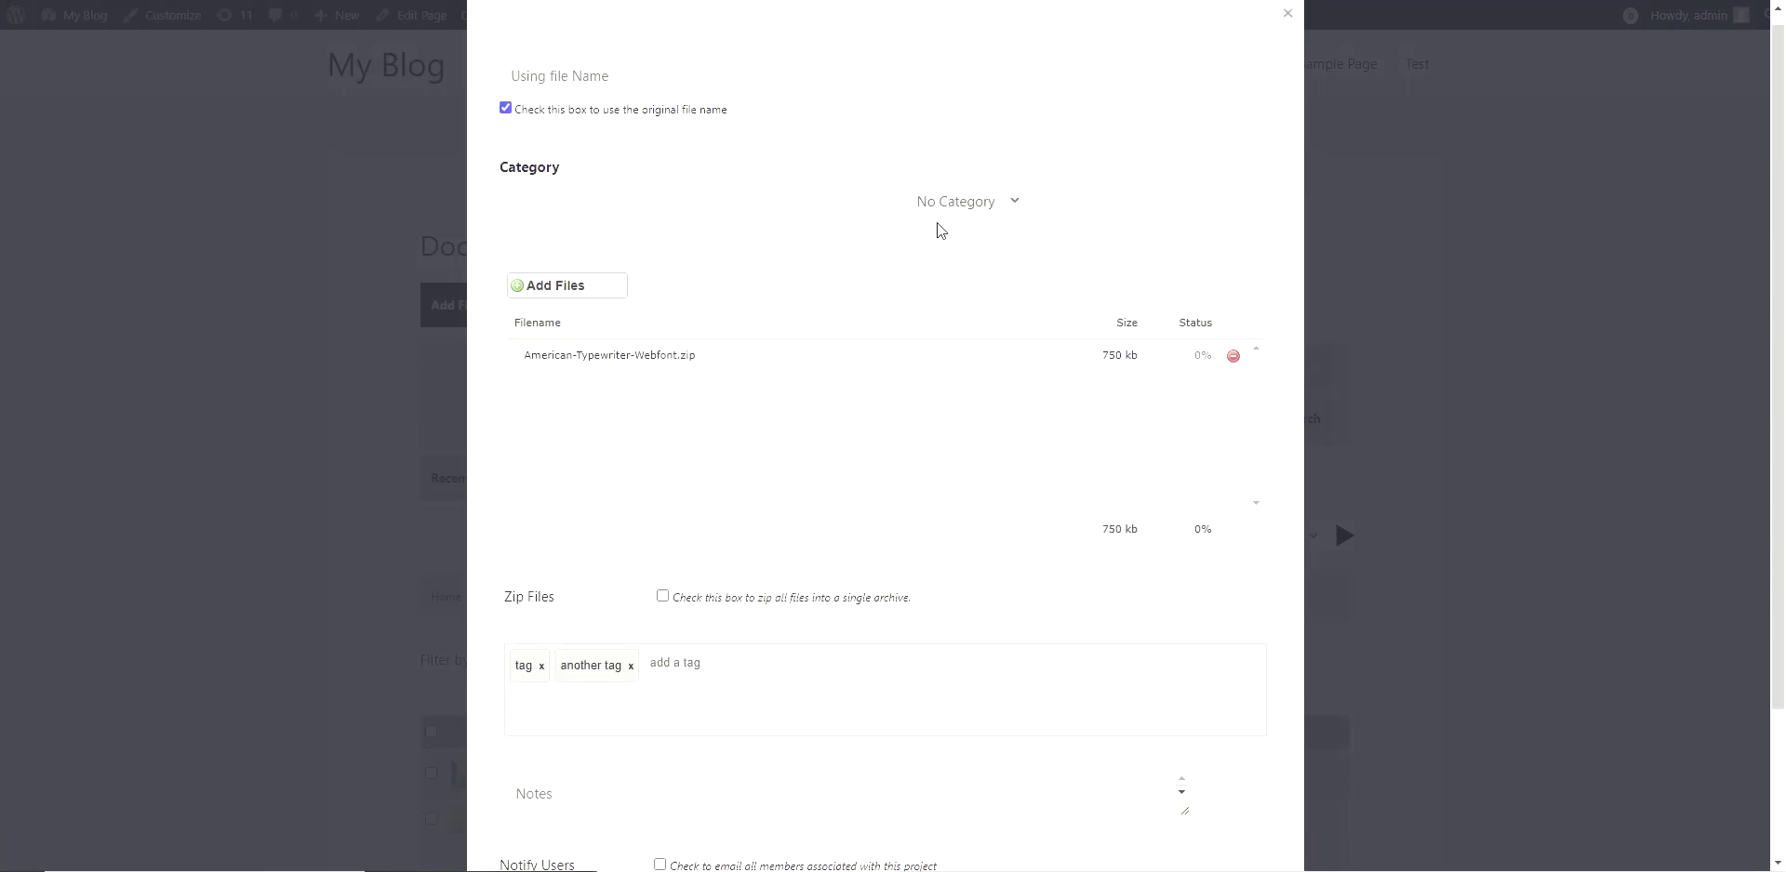
click(965, 199)
click(921, 191)
Start the upload of American-Typewriter-Webfont.zip.
scroll(754, 474, down, 2)
click(880, 824)
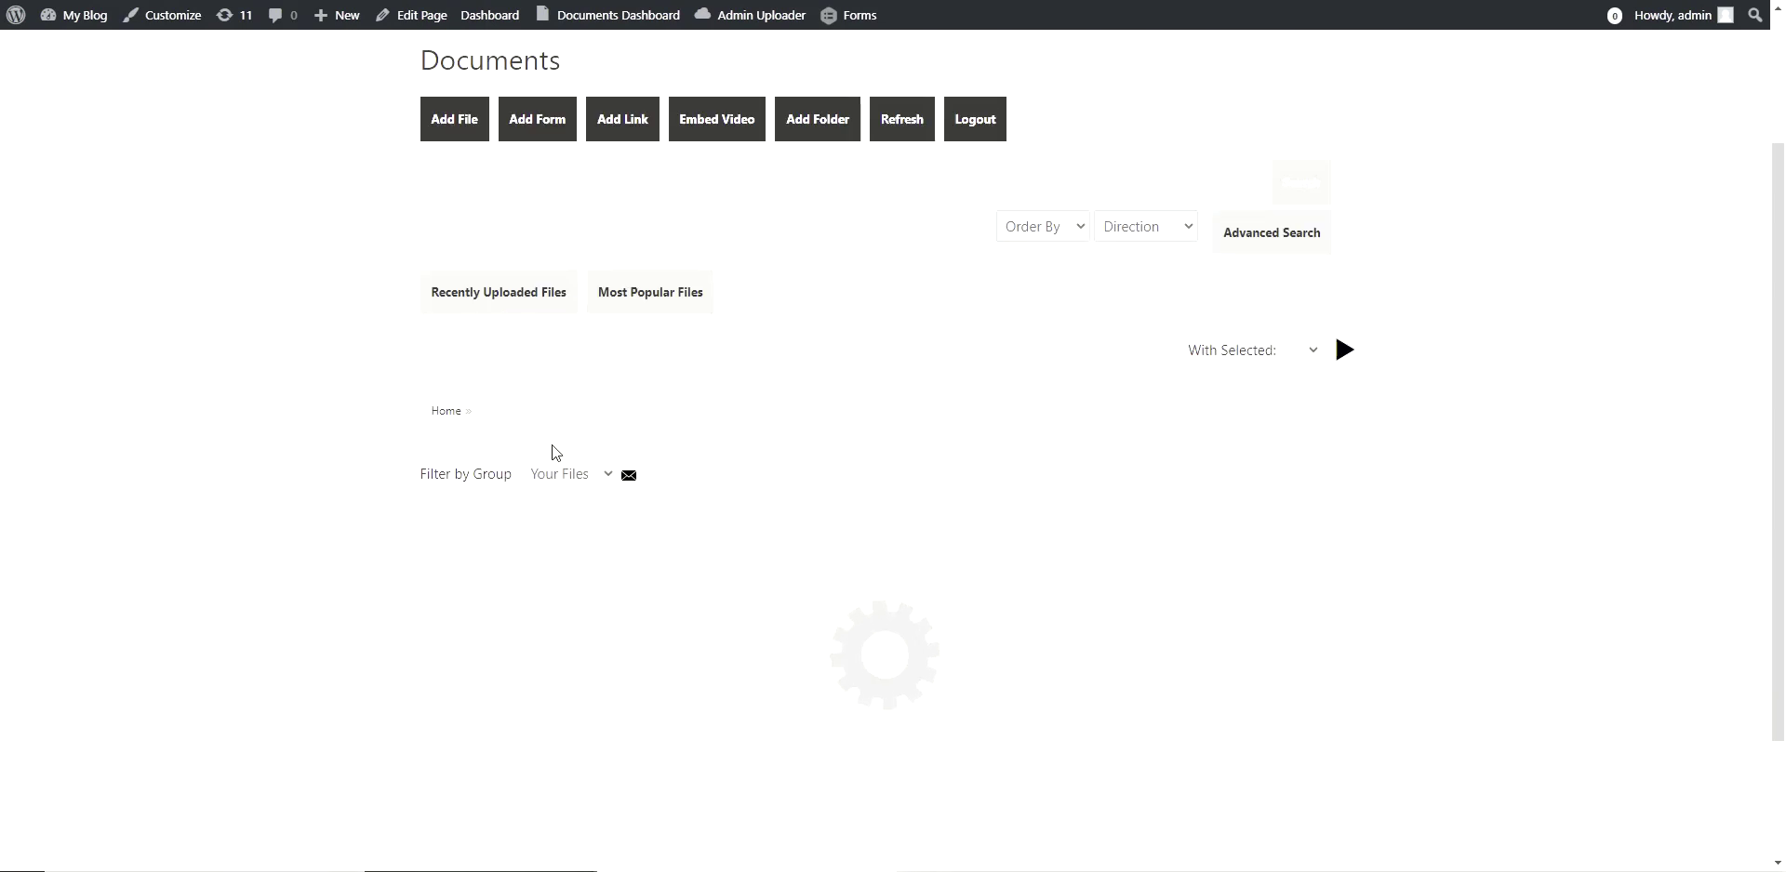
scroll(551, 446, up, 2)
scroll(651, 726, down, 2)
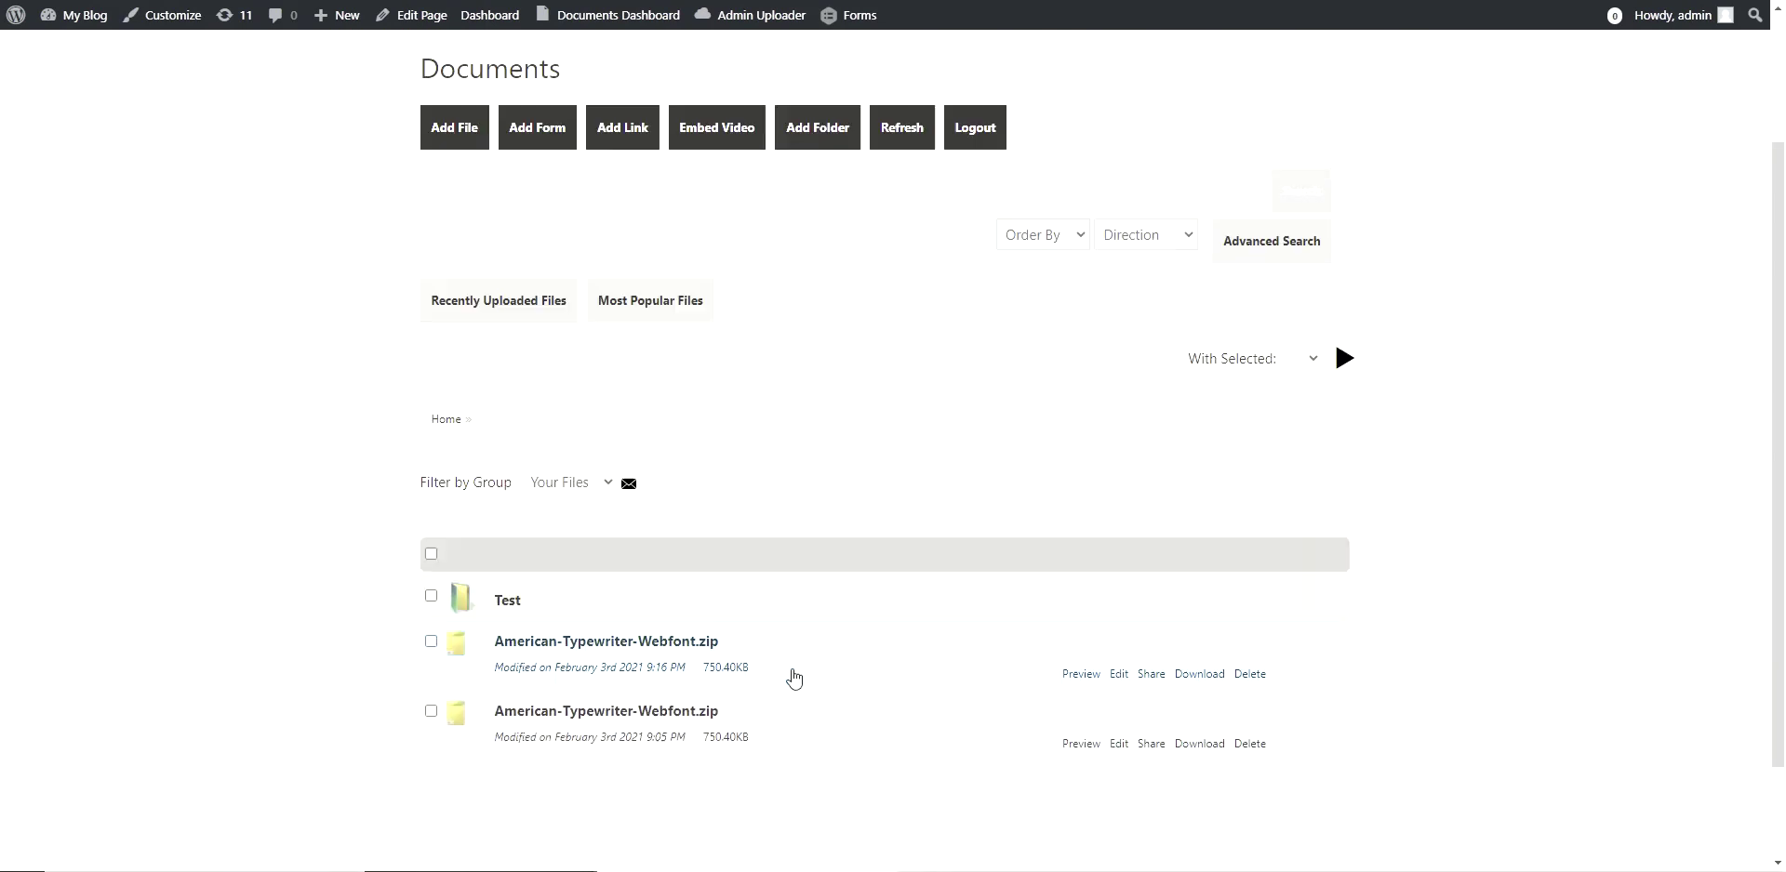
scroll(744, 698, up, 1)
Open the new zip's File Info and view its Revisions, Comments, Download Log, Events Log and Share tabs.
click(888, 712)
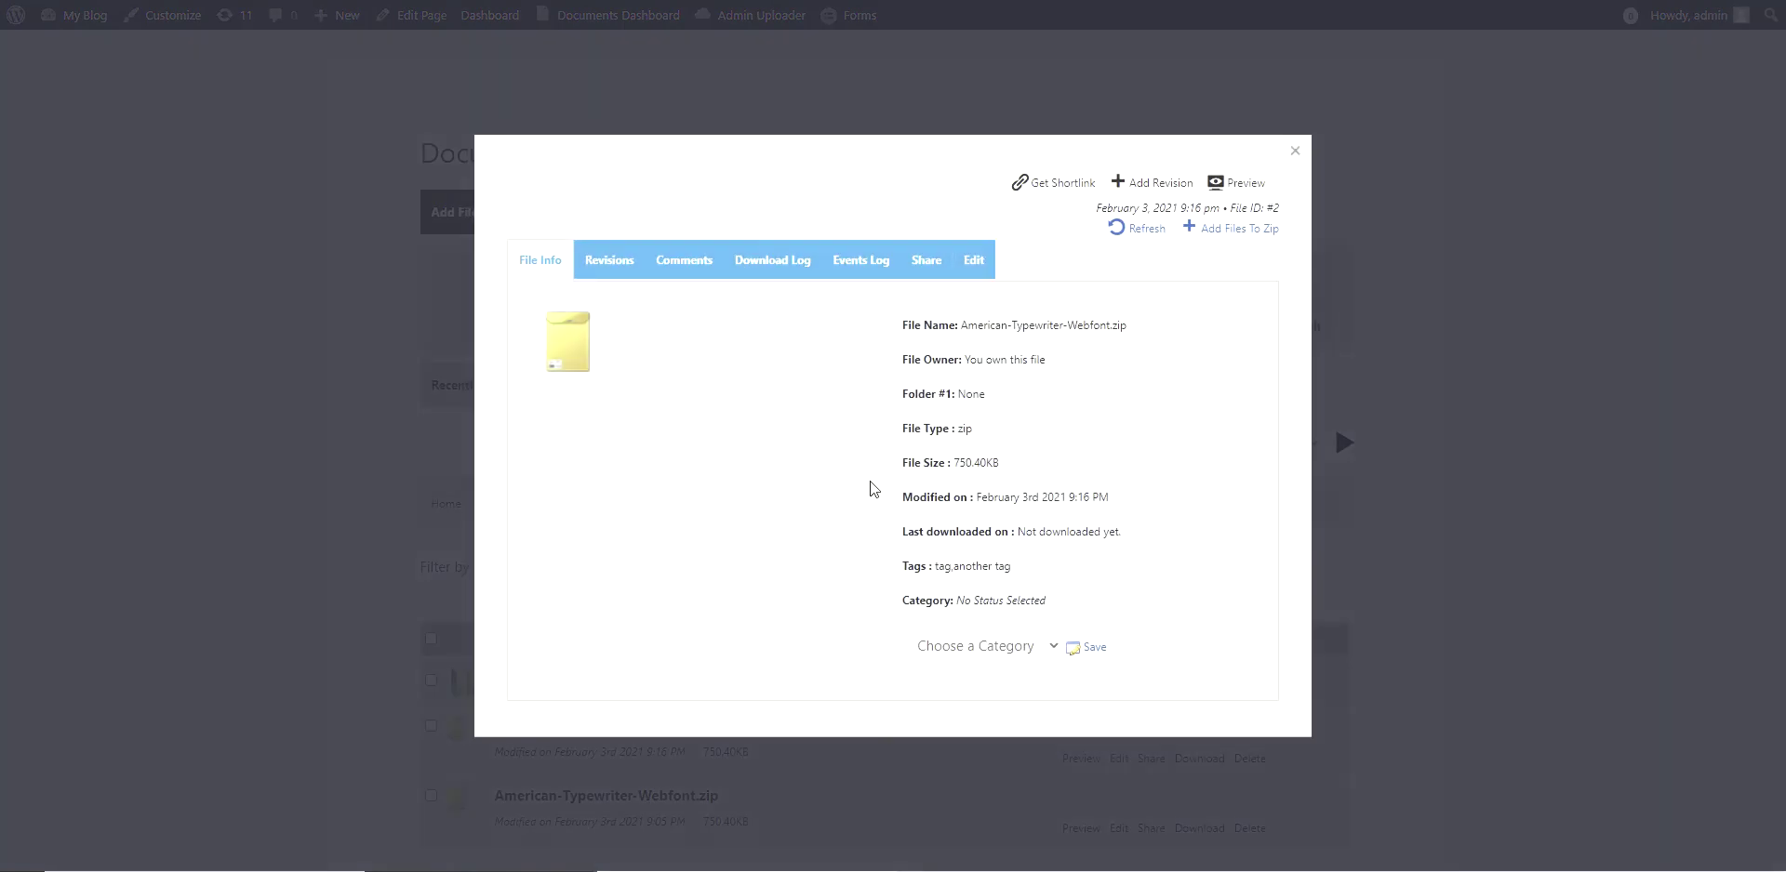
click(606, 267)
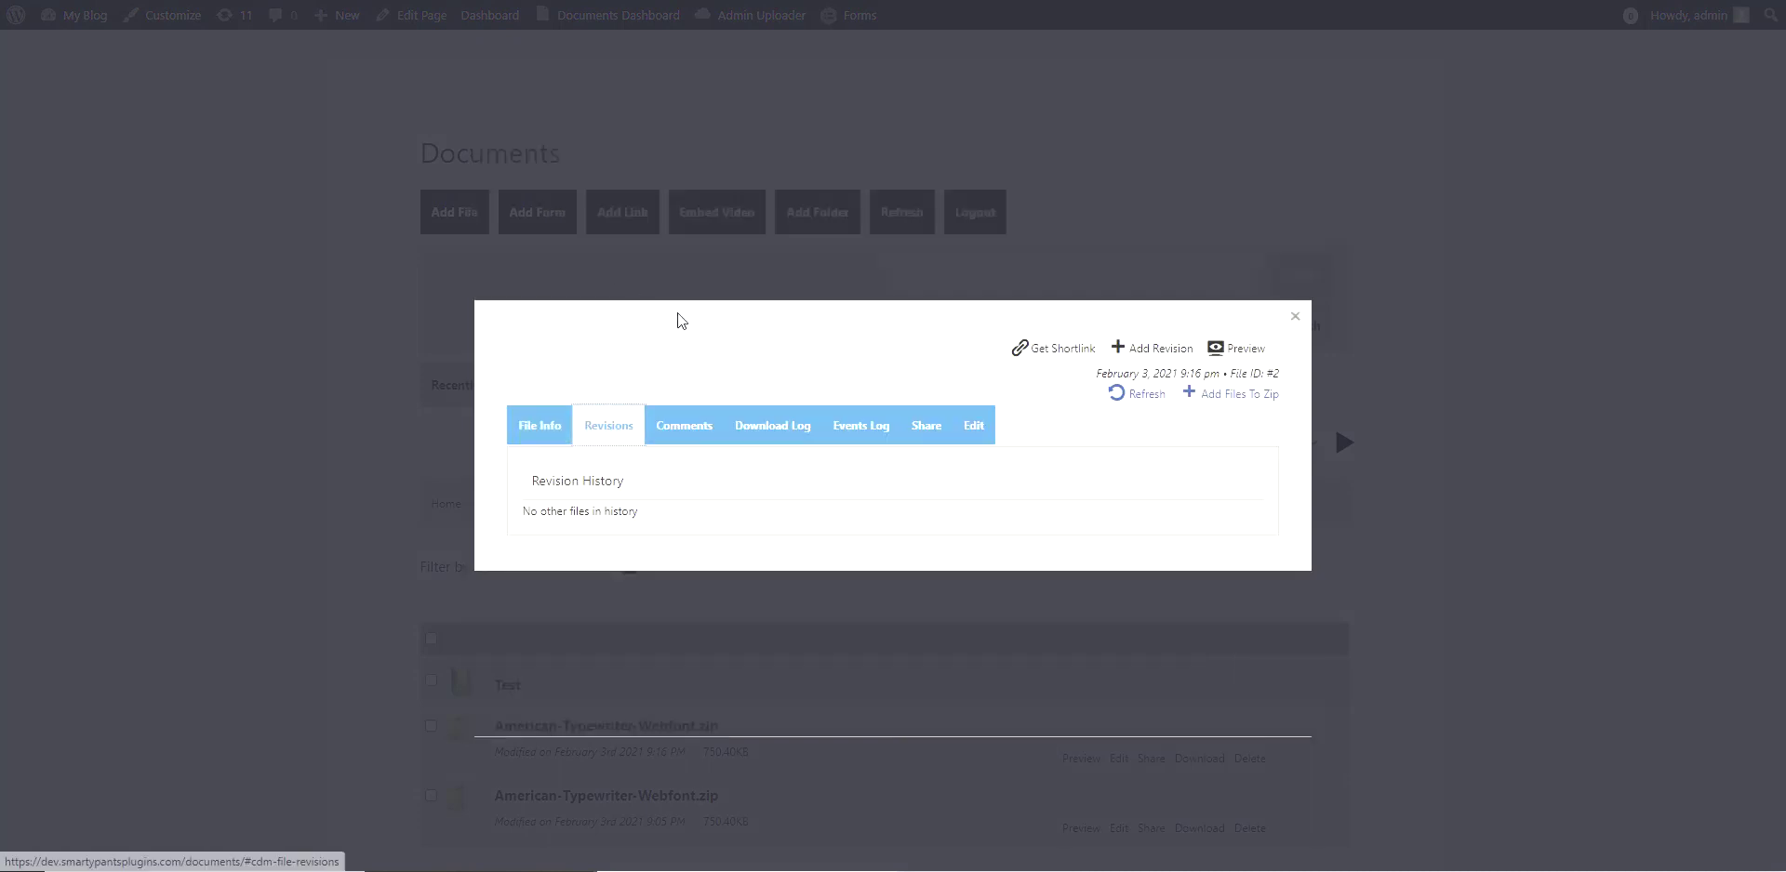
click(694, 445)
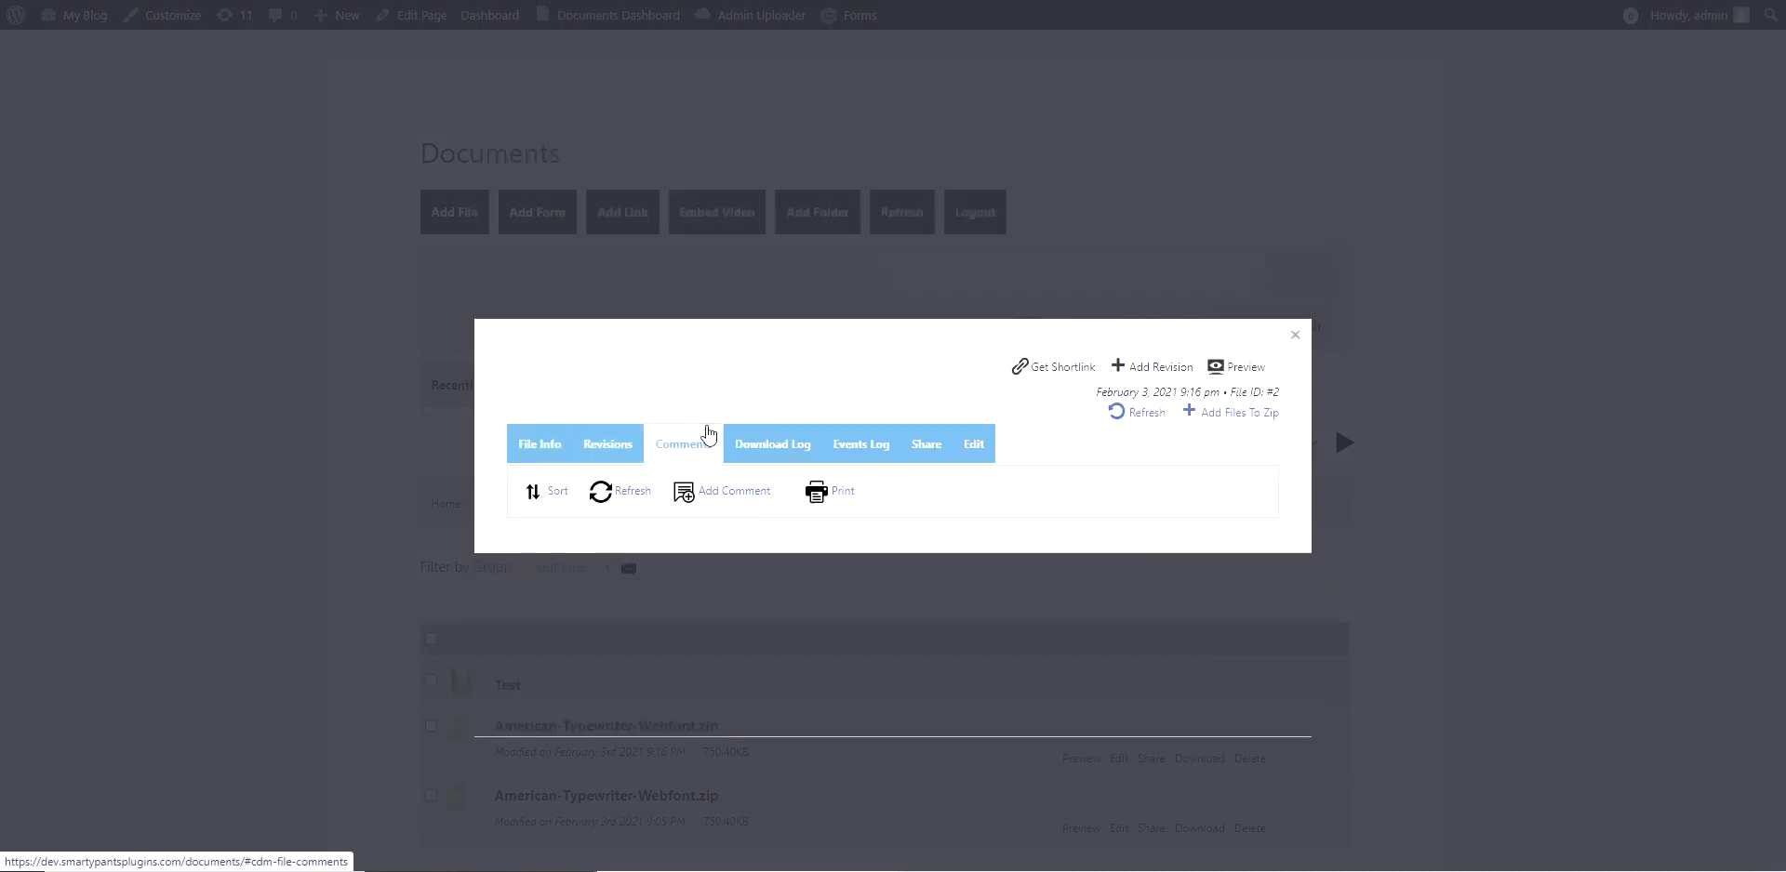
click(758, 463)
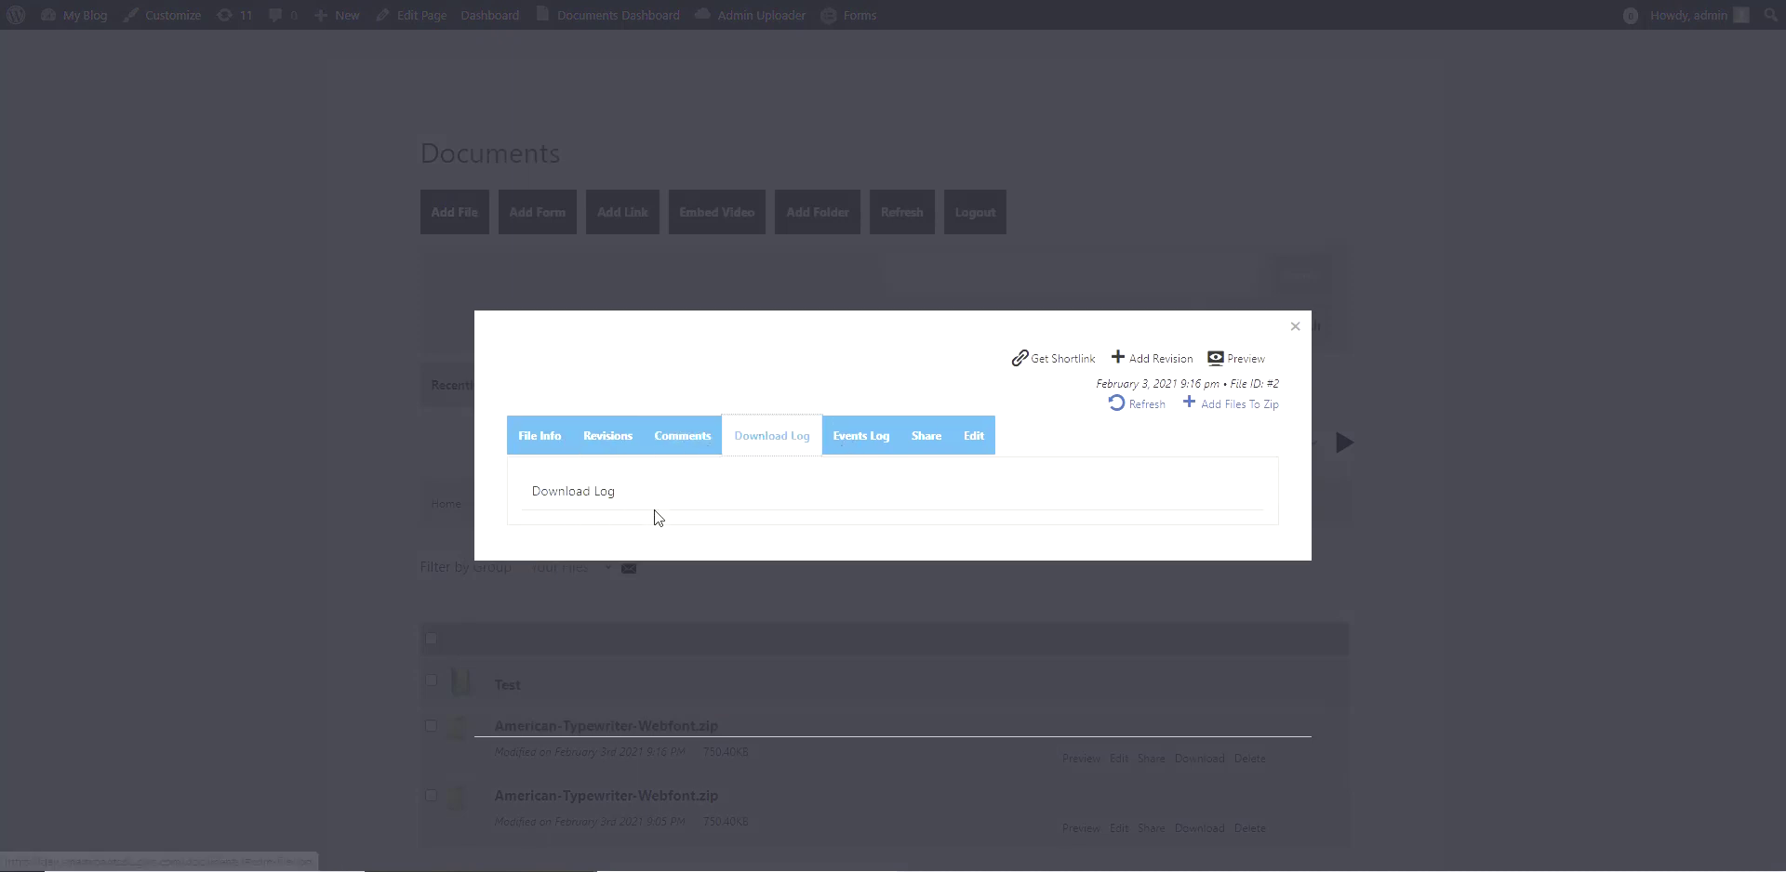
click(865, 441)
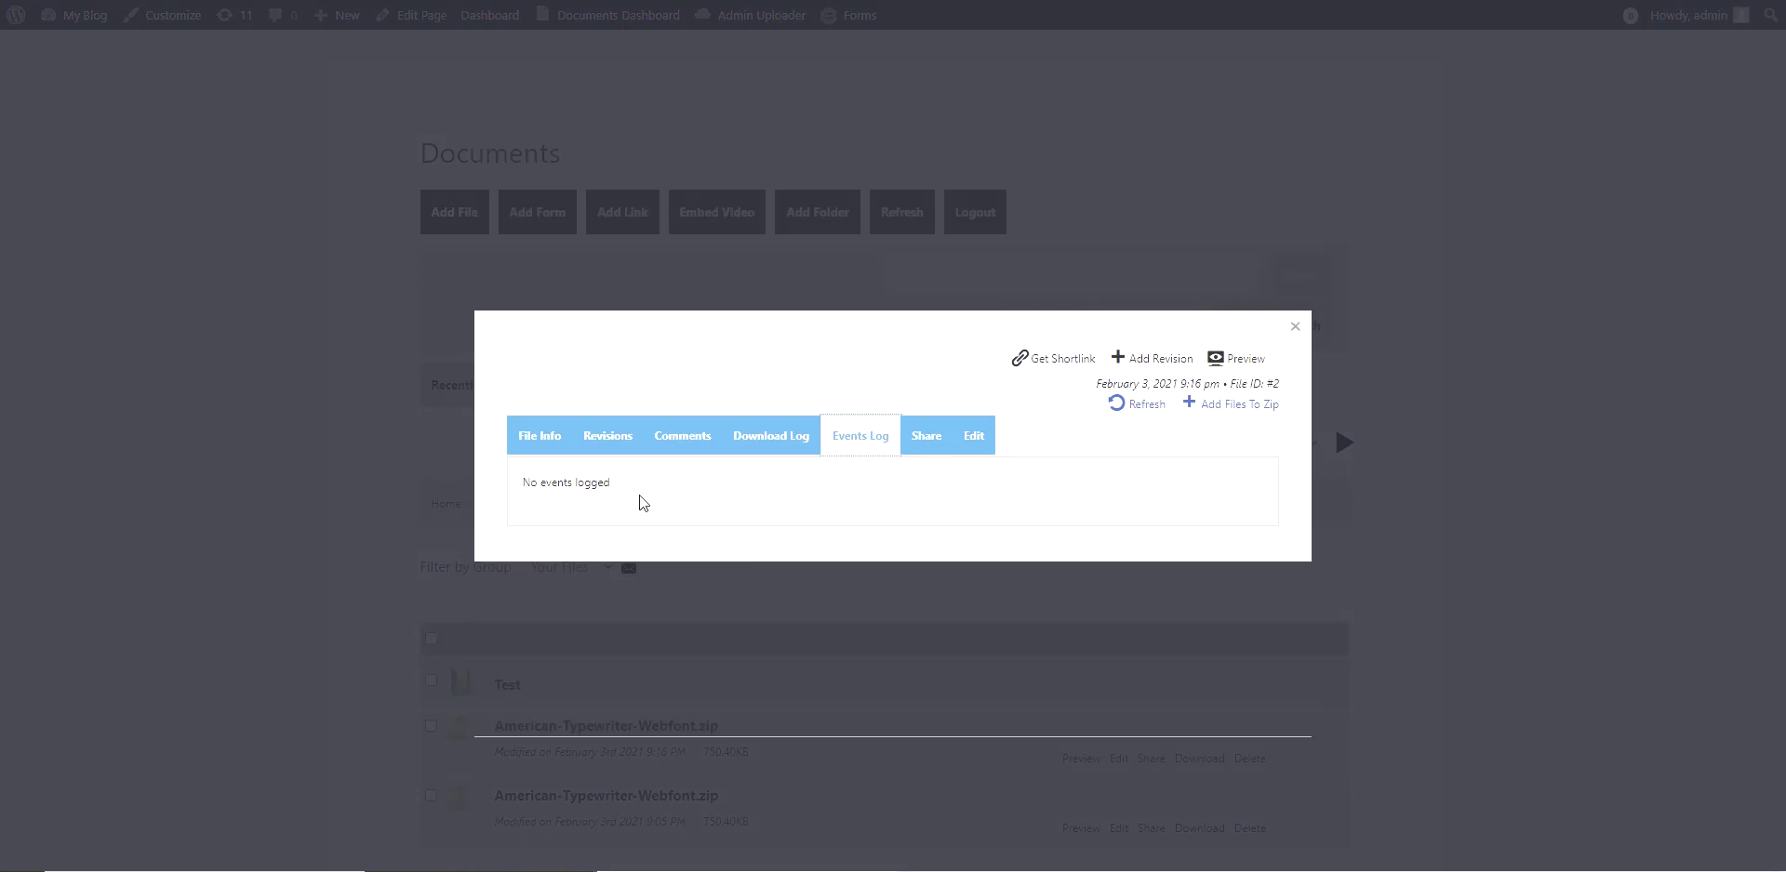
click(919, 440)
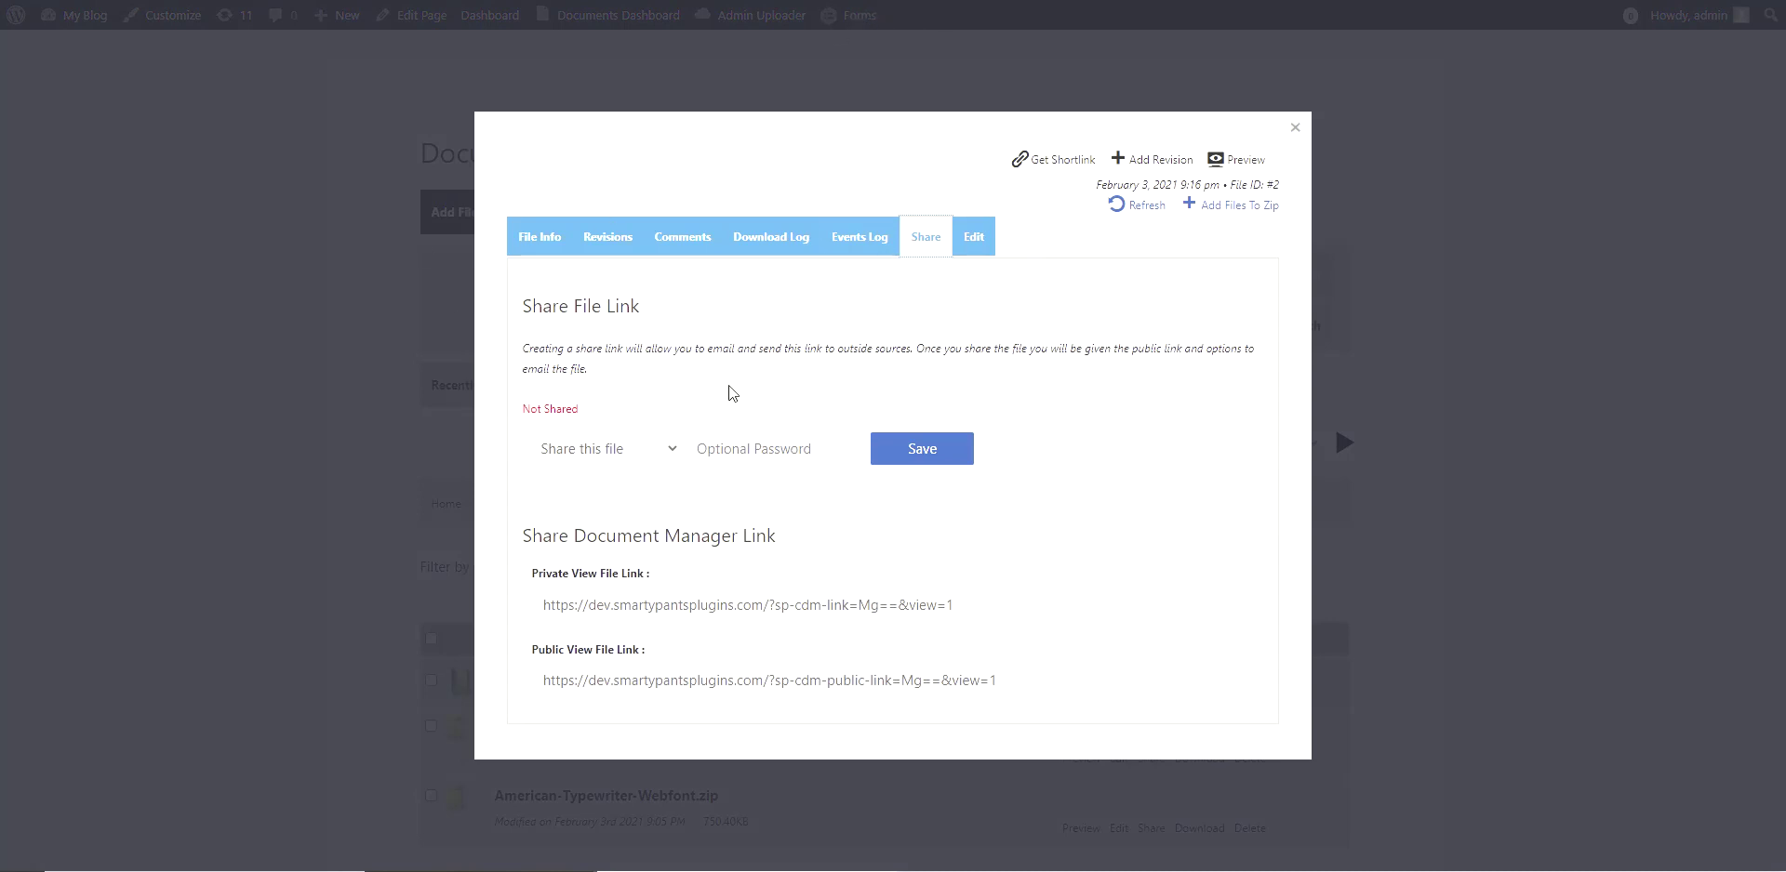
Share the zip publicly for 5 Minutes and save the setting.
click(609, 448)
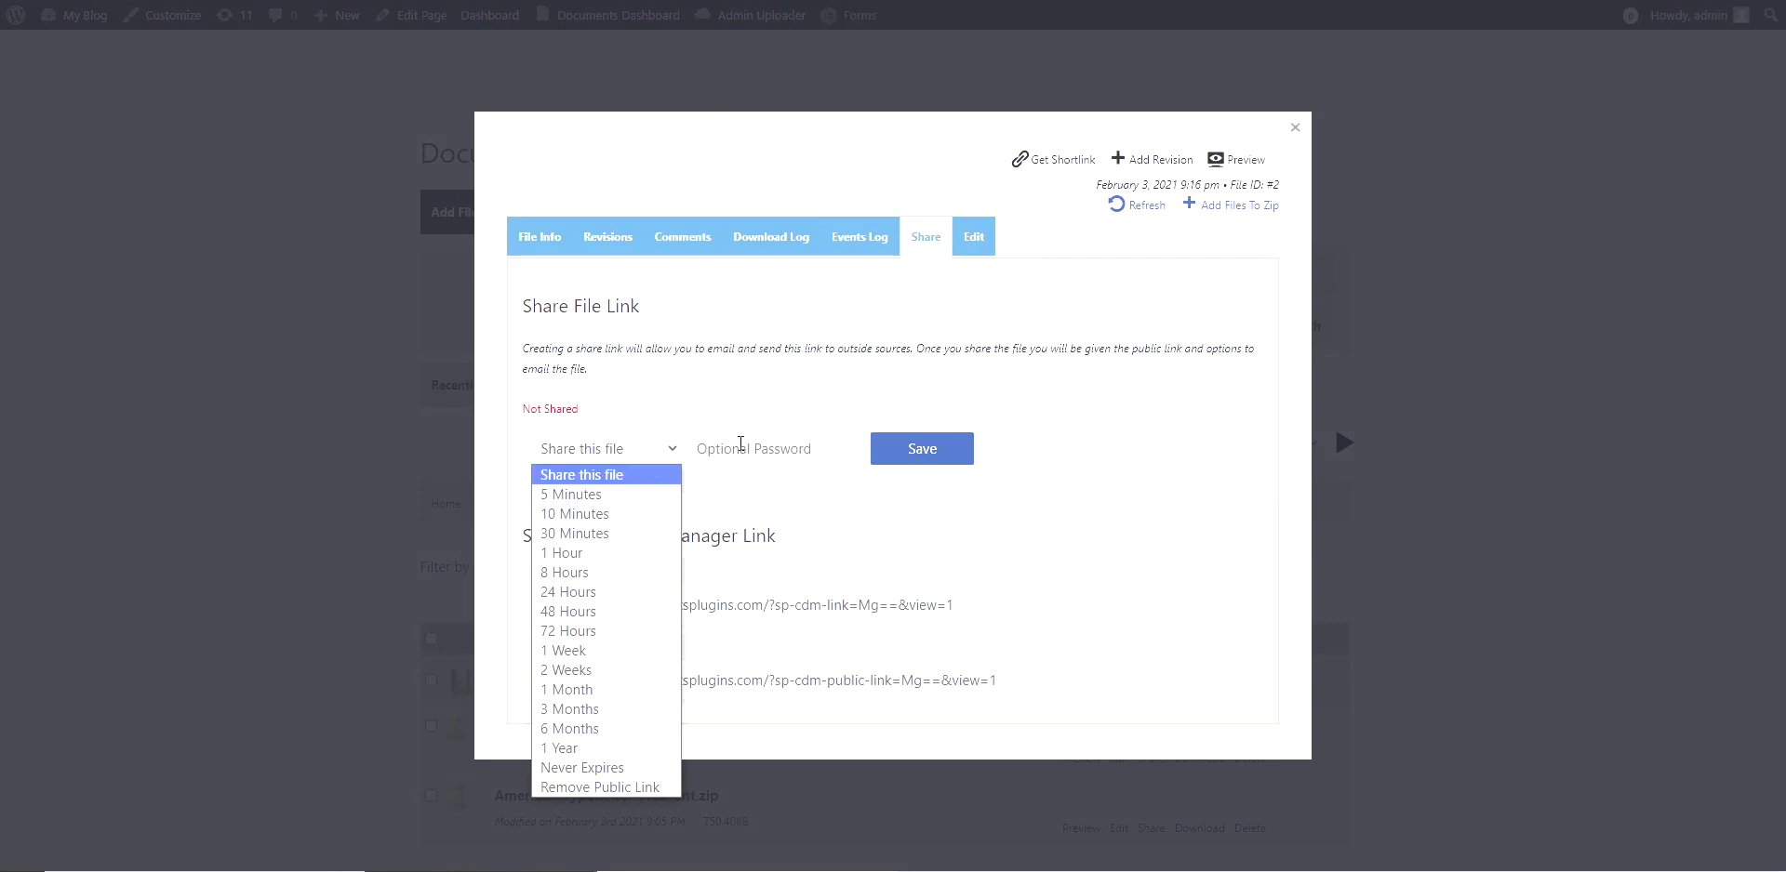
click(732, 395)
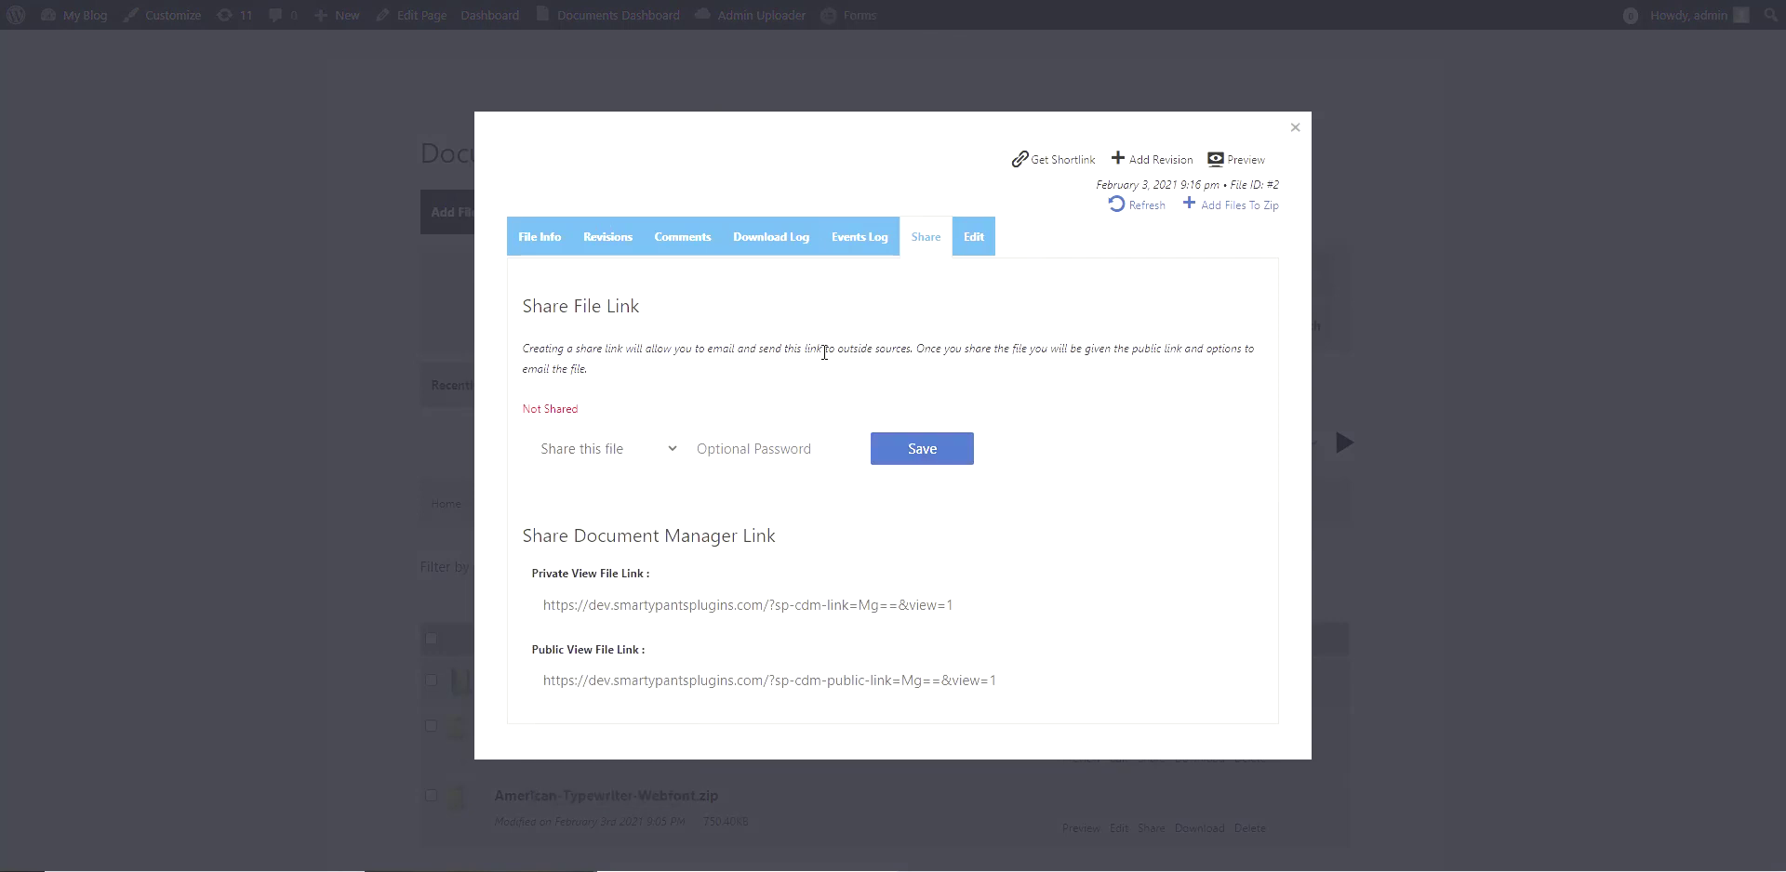
click(717, 450)
click(570, 499)
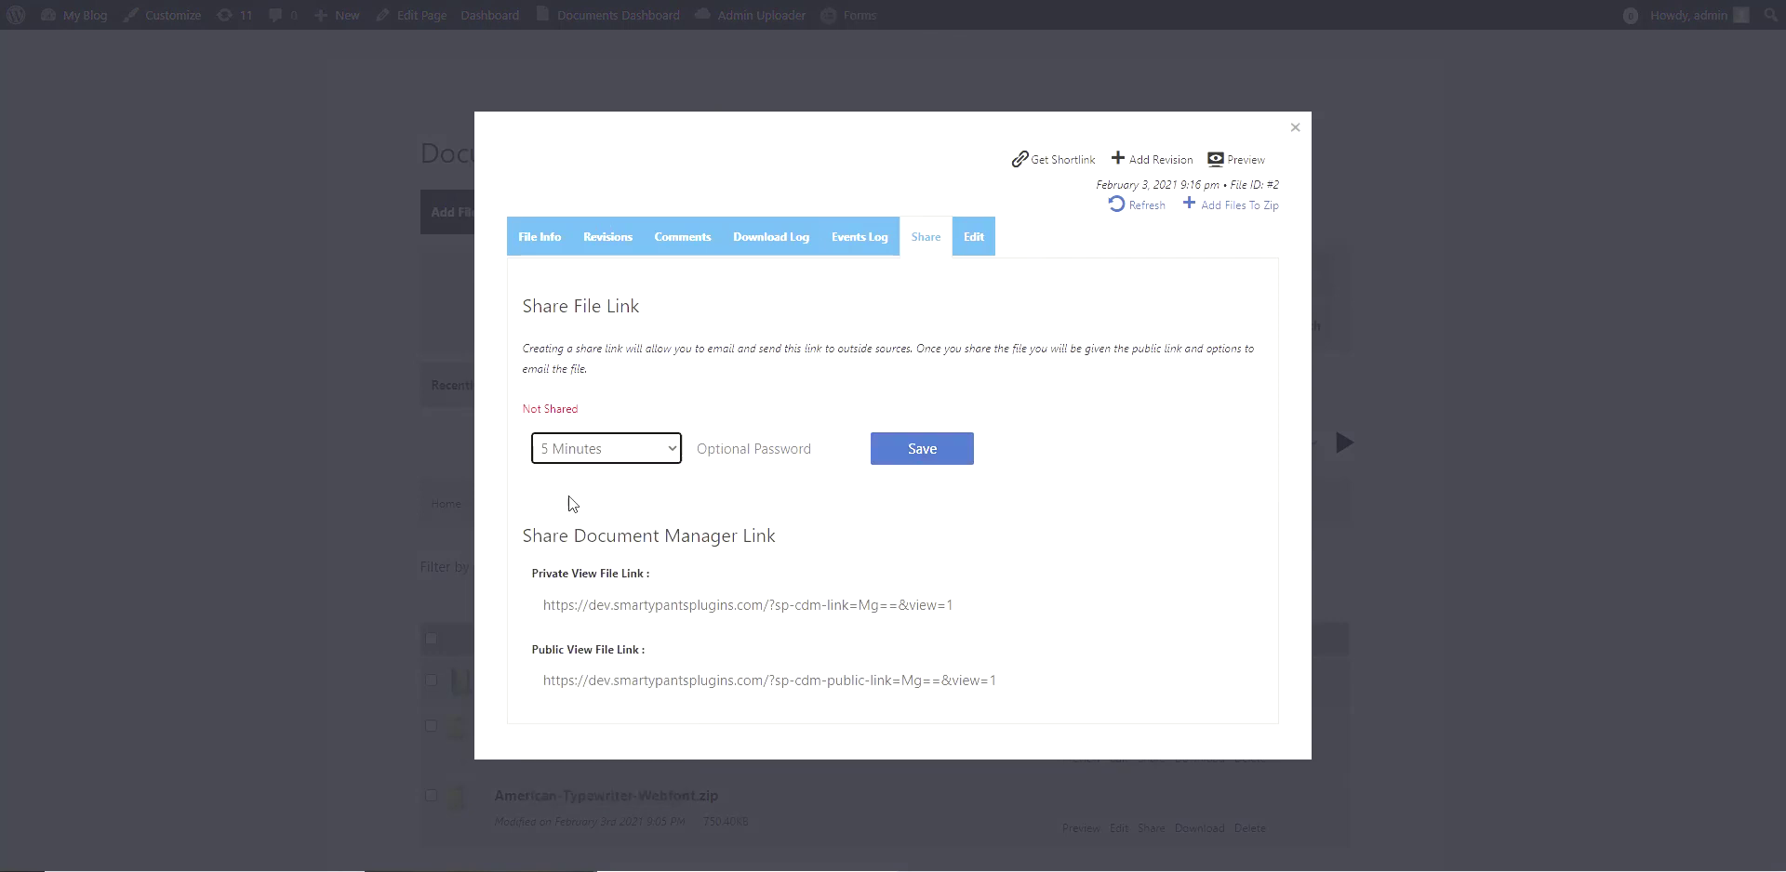
click(902, 450)
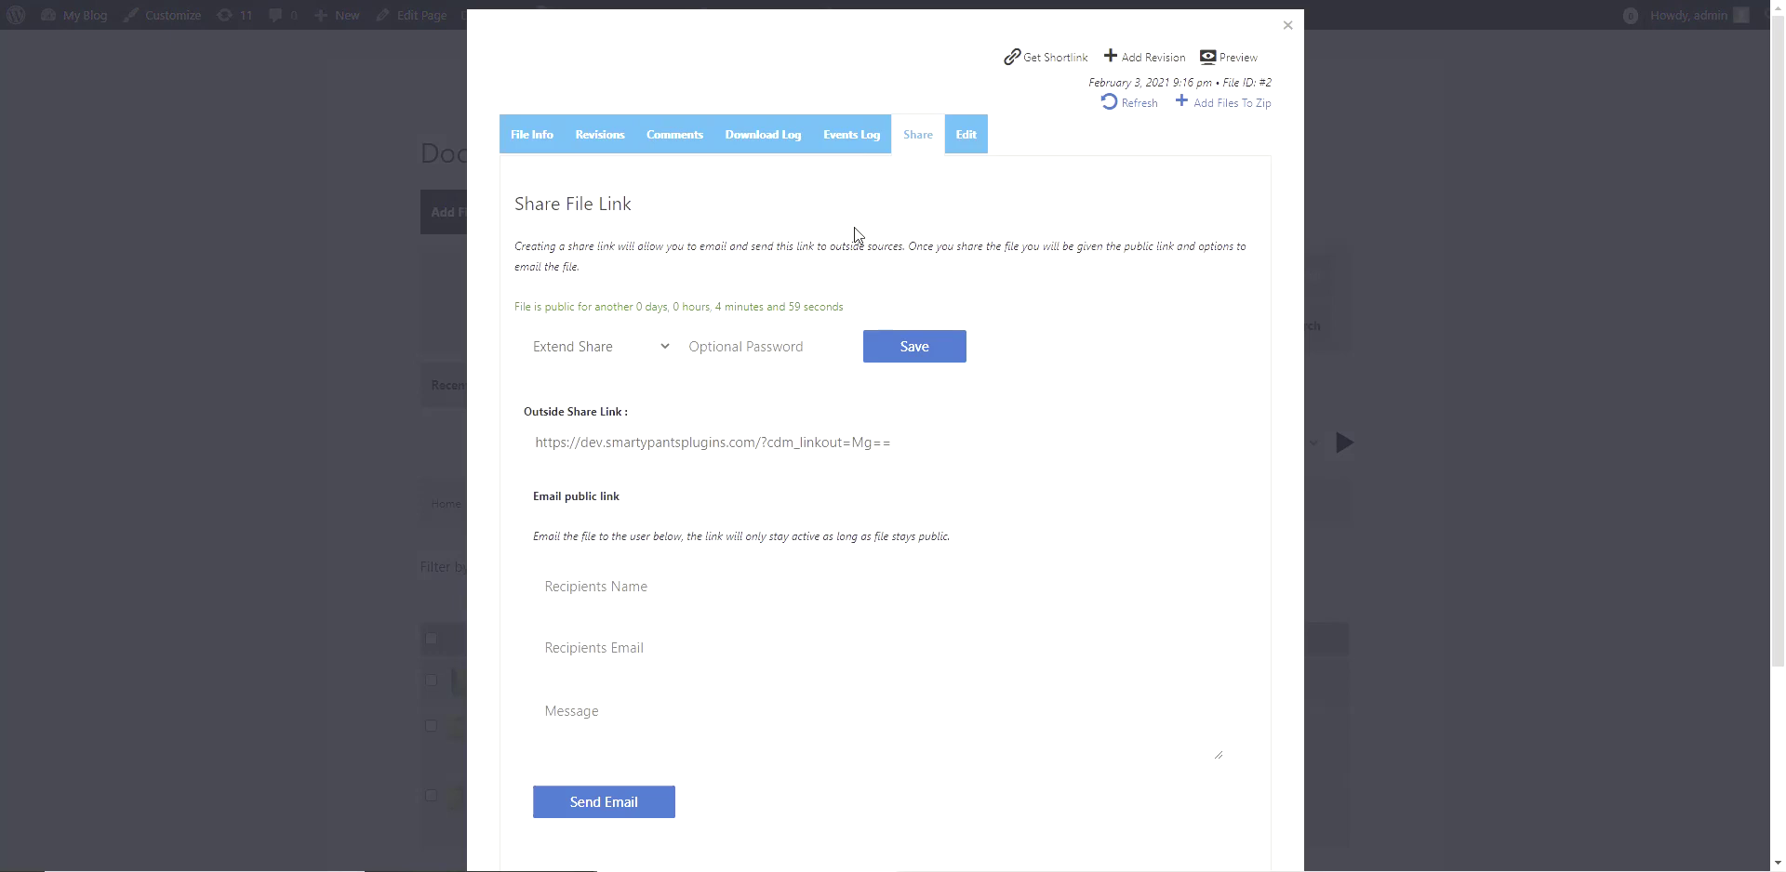
View the zip's Edit form and Revisions, then return to its File Info.
click(973, 142)
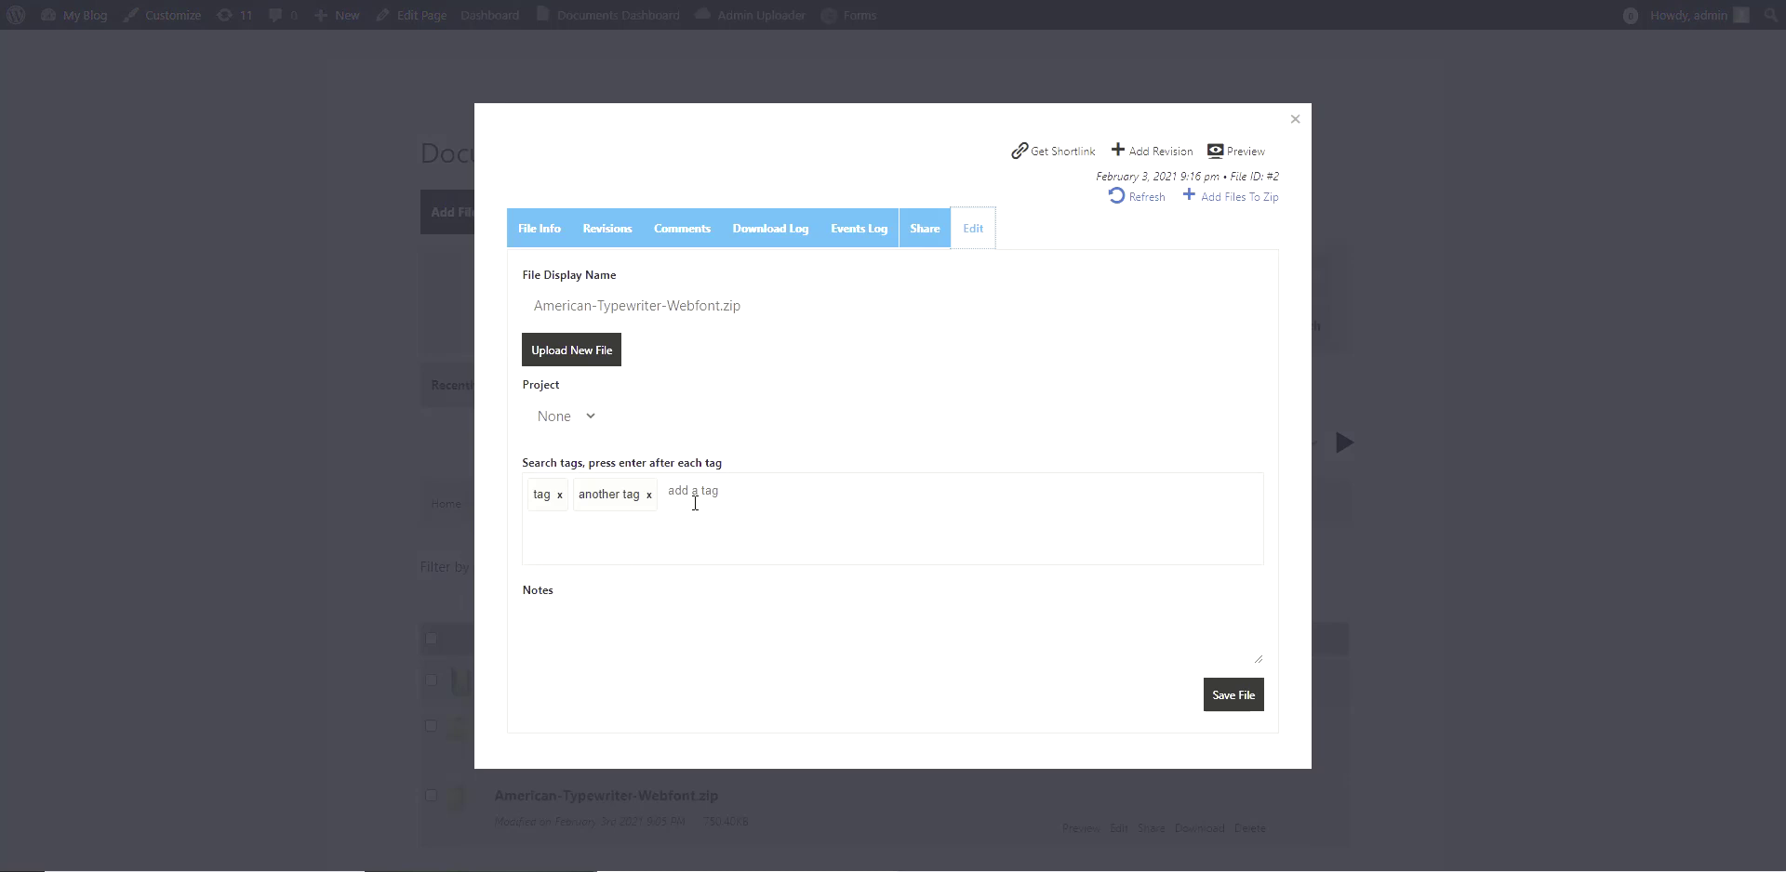
click(609, 232)
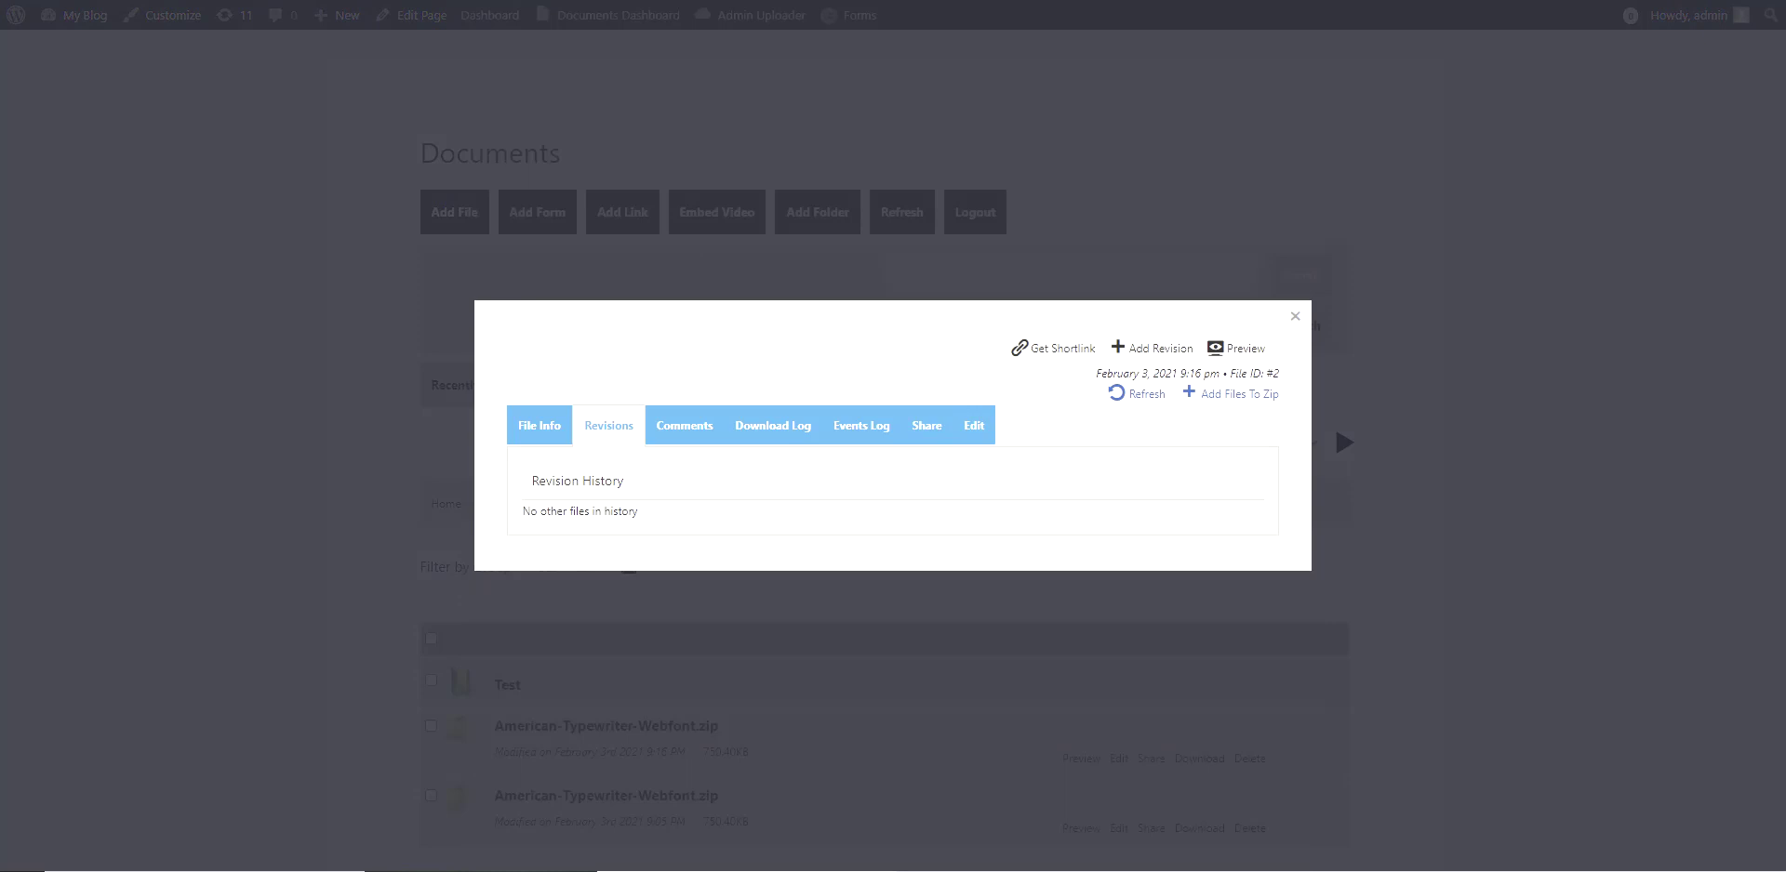
click(558, 425)
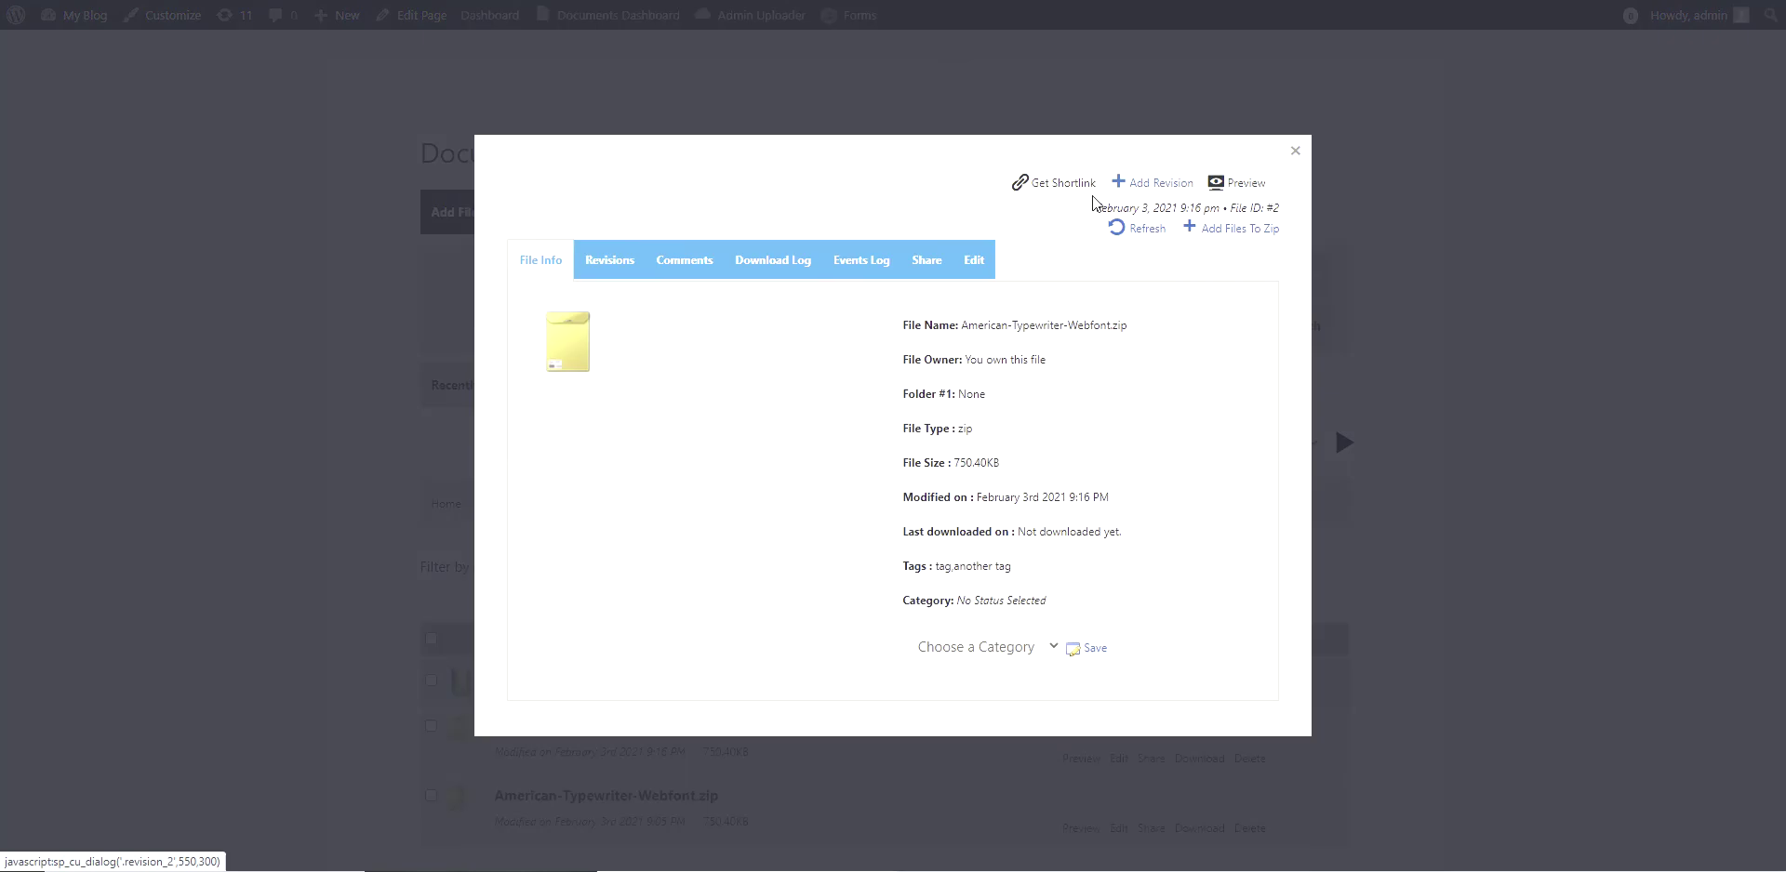
Close the file details and expand the Advanced Search options on the Documents list.
click(1295, 151)
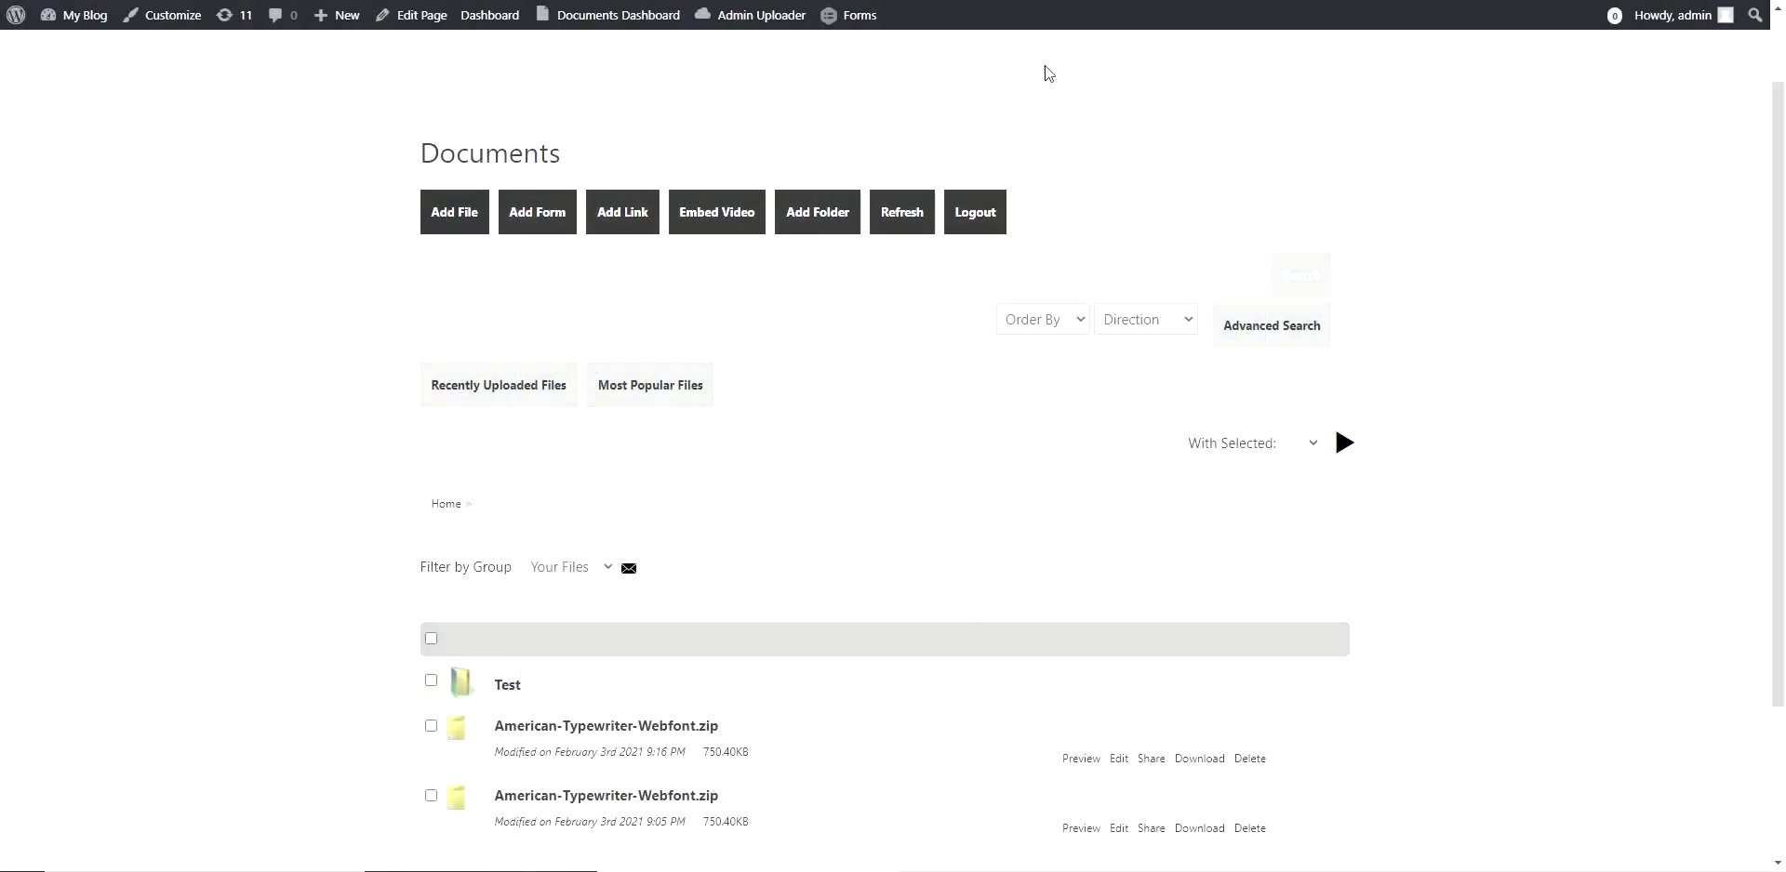
scroll(1109, 142, down, 1)
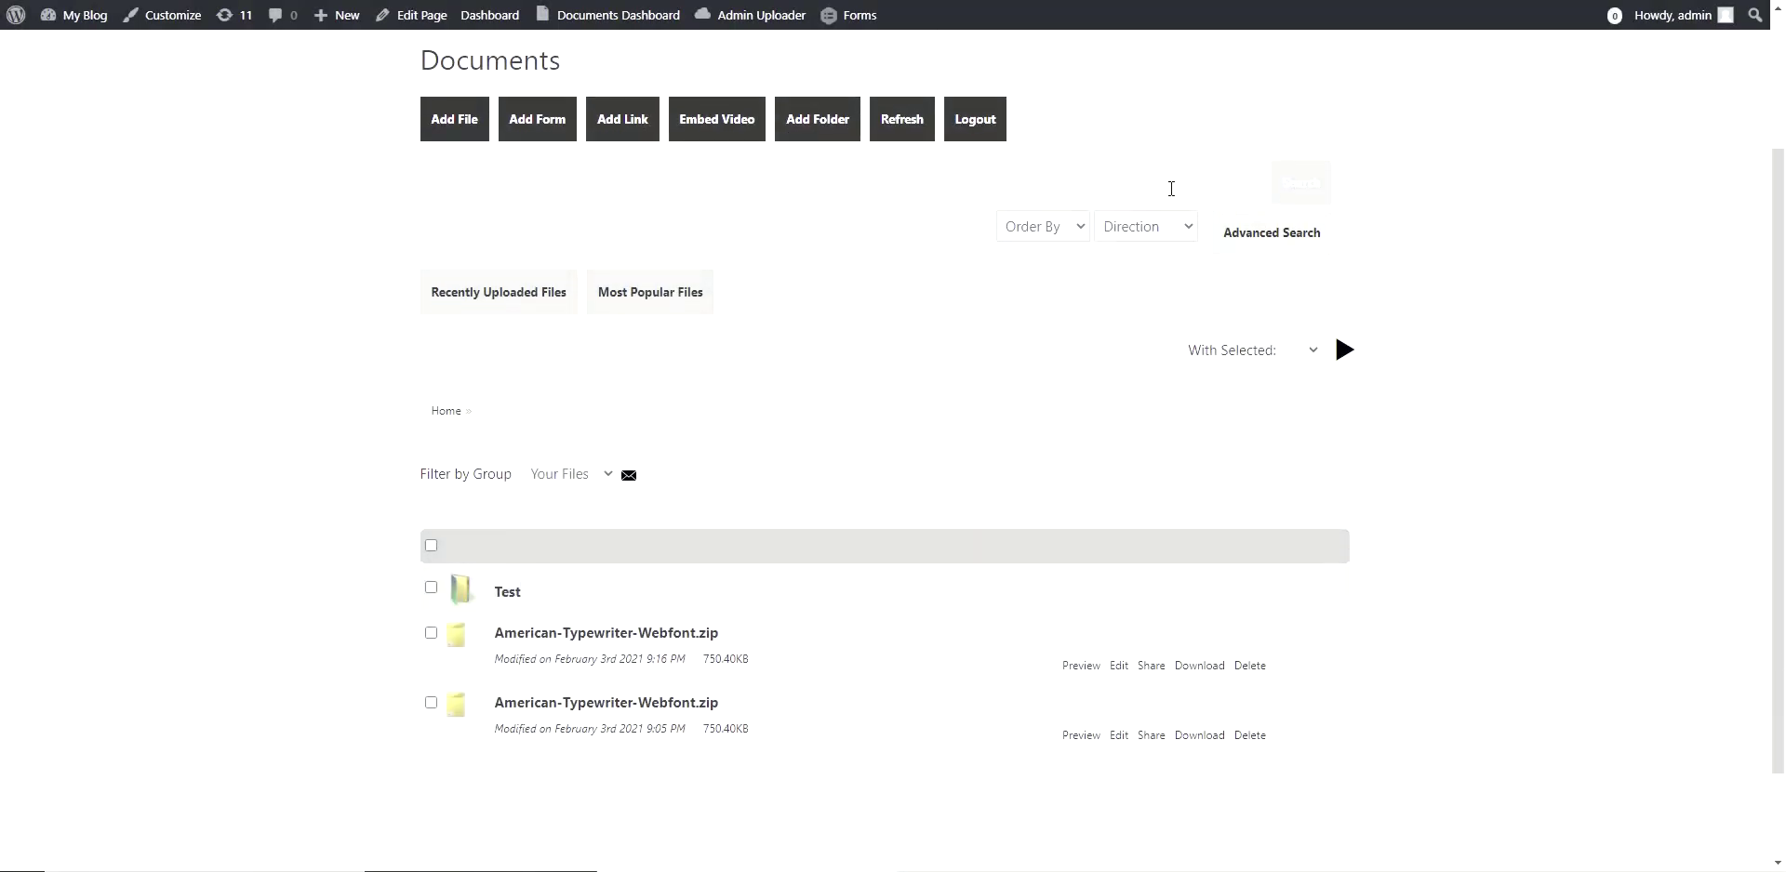
click(1291, 244)
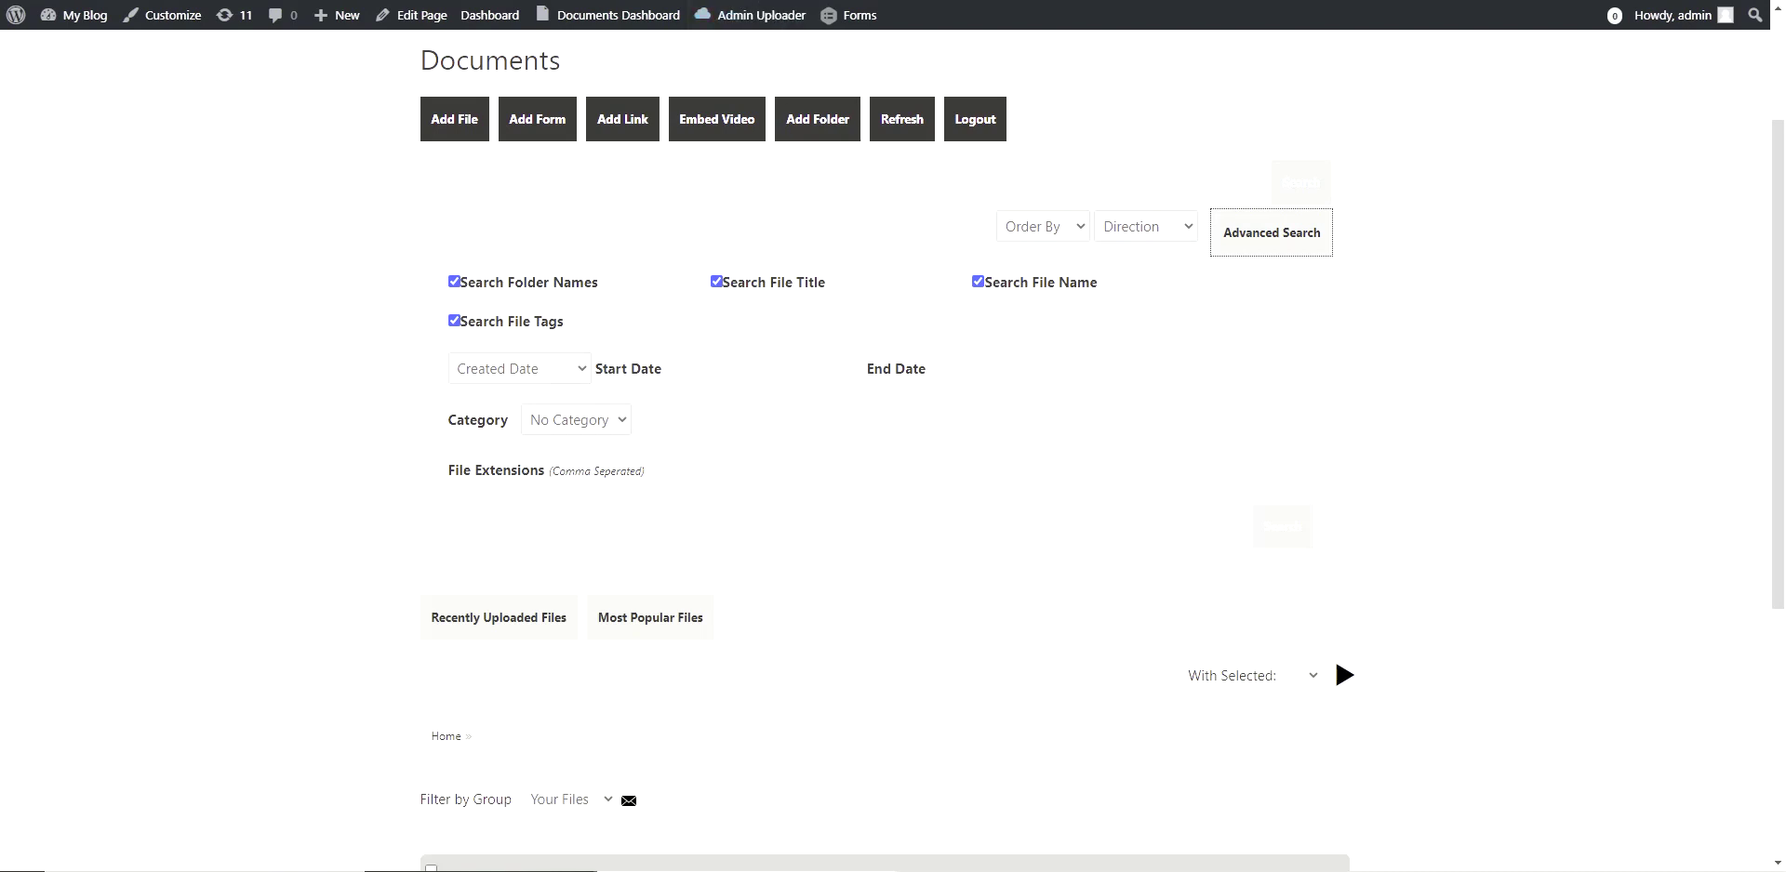
scroll(669, 386, down, 4)
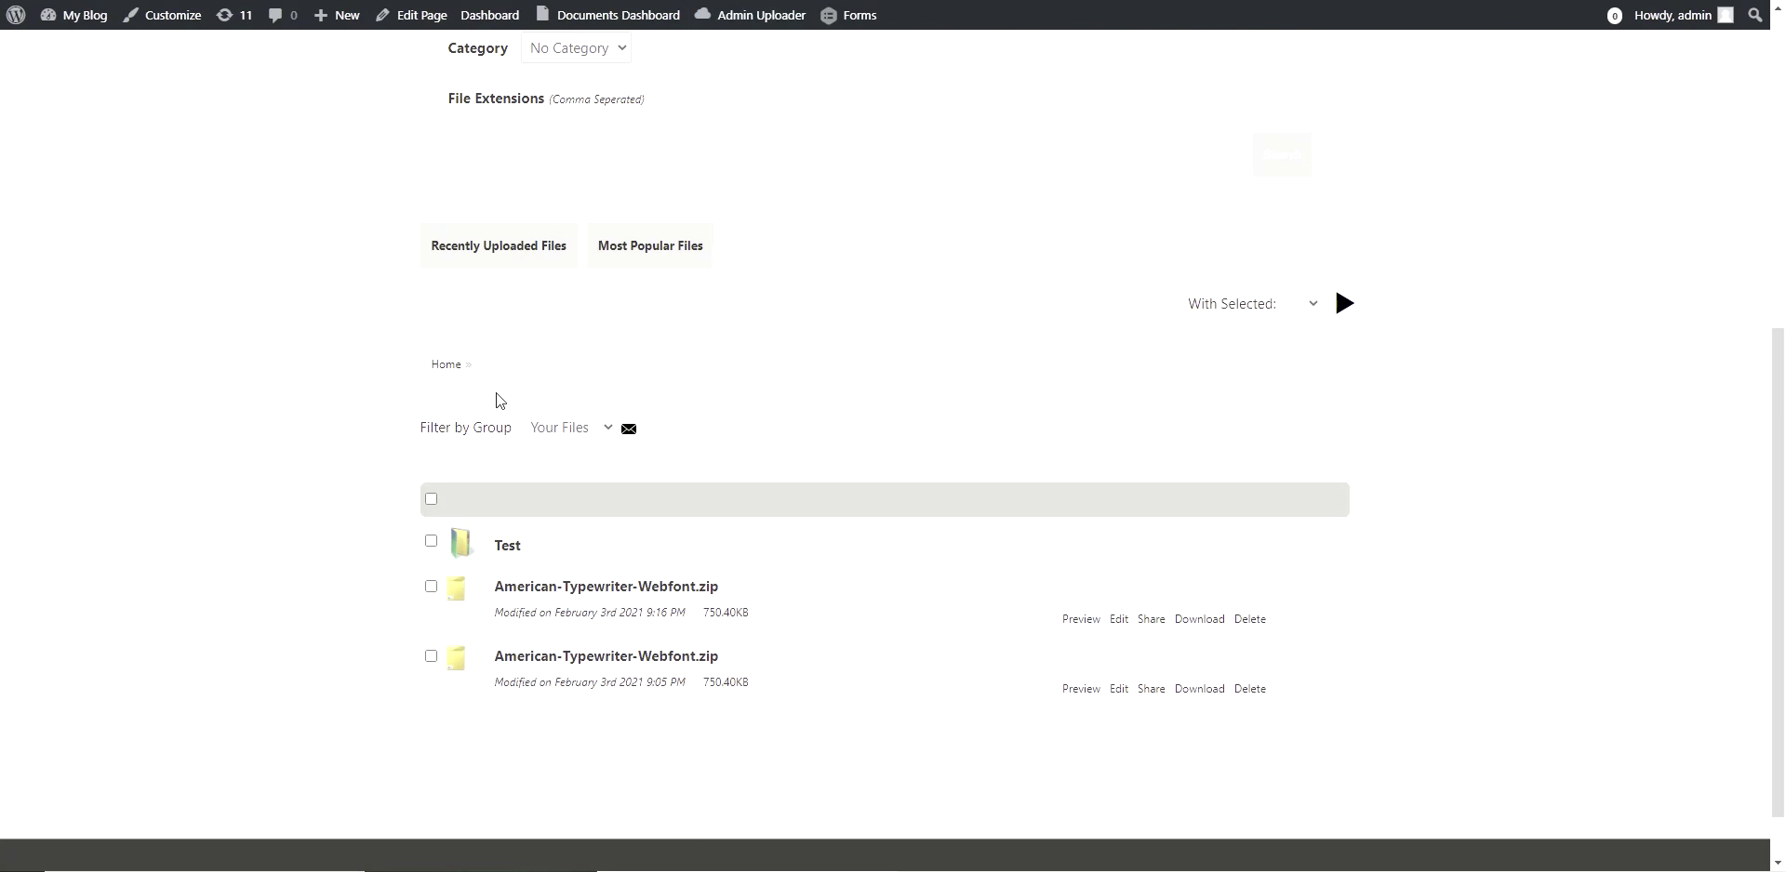
scroll(497, 396, down, 1)
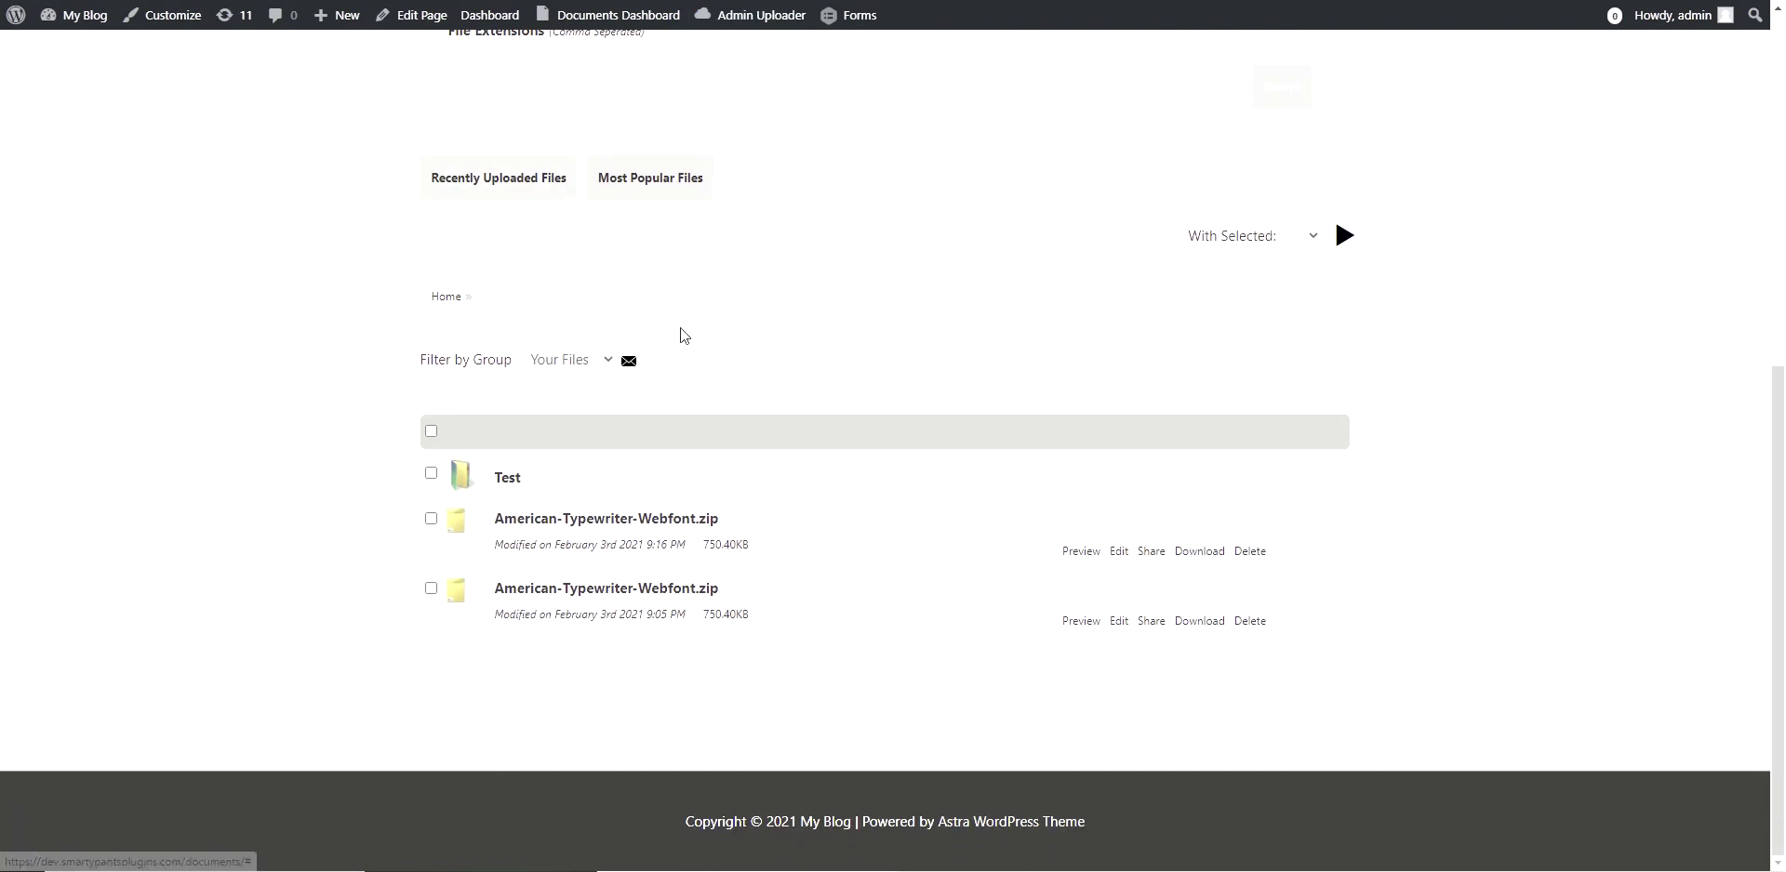
scroll(482, 558, up, 2)
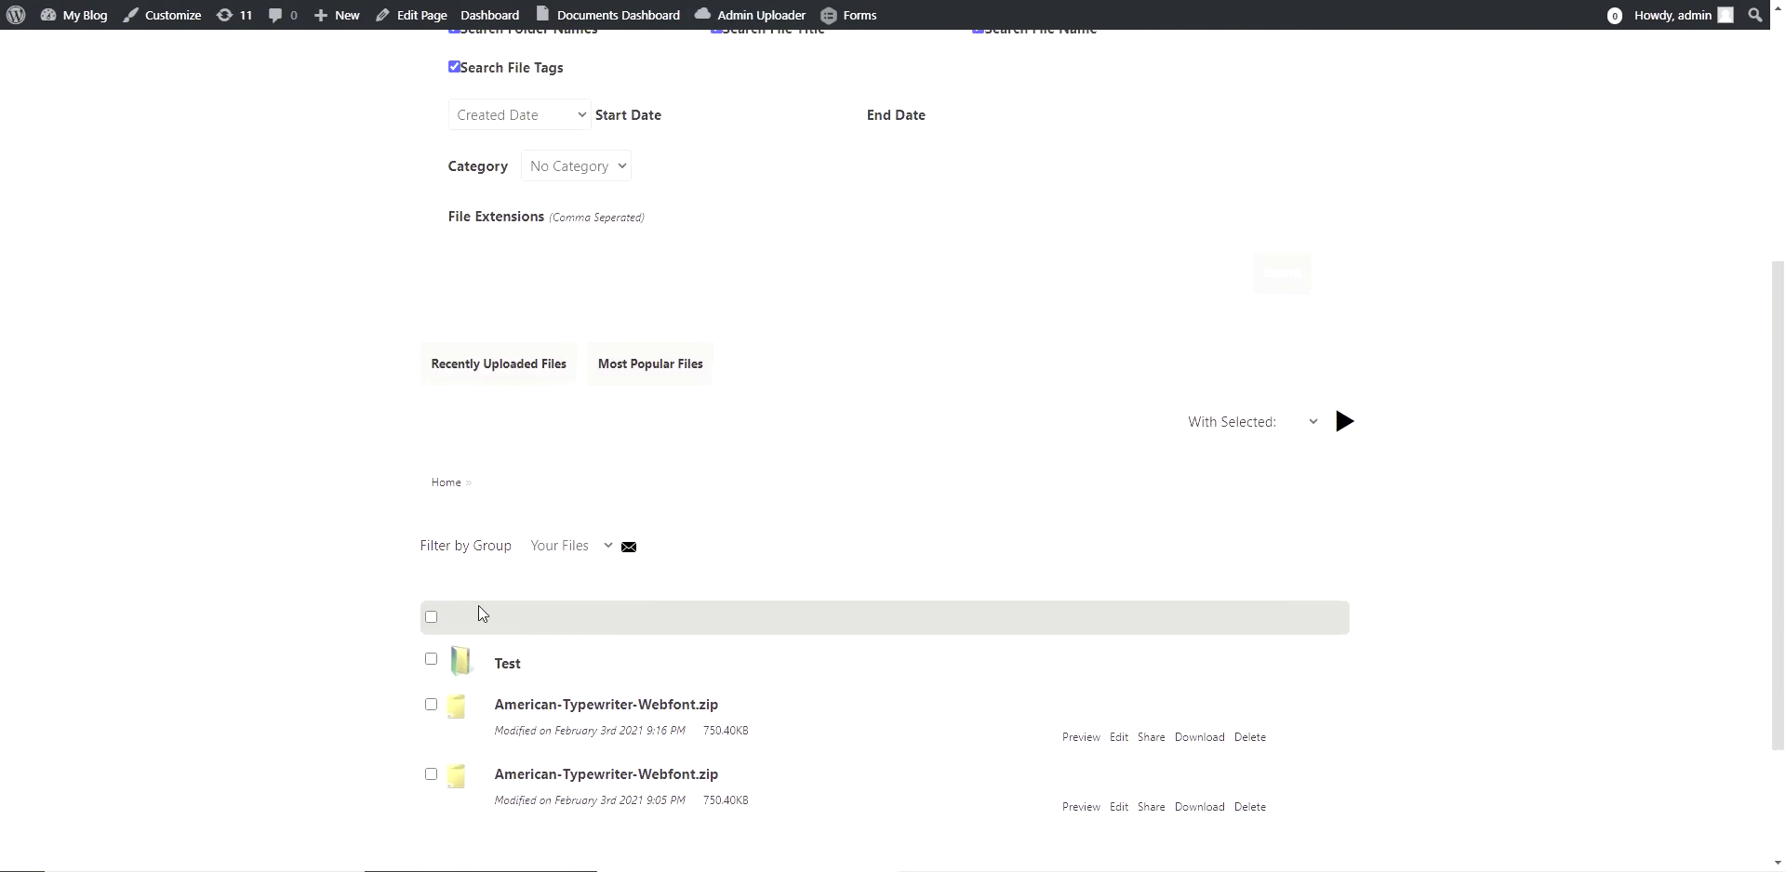
Open the Test folder, then open and dismiss its comment box.
click(462, 662)
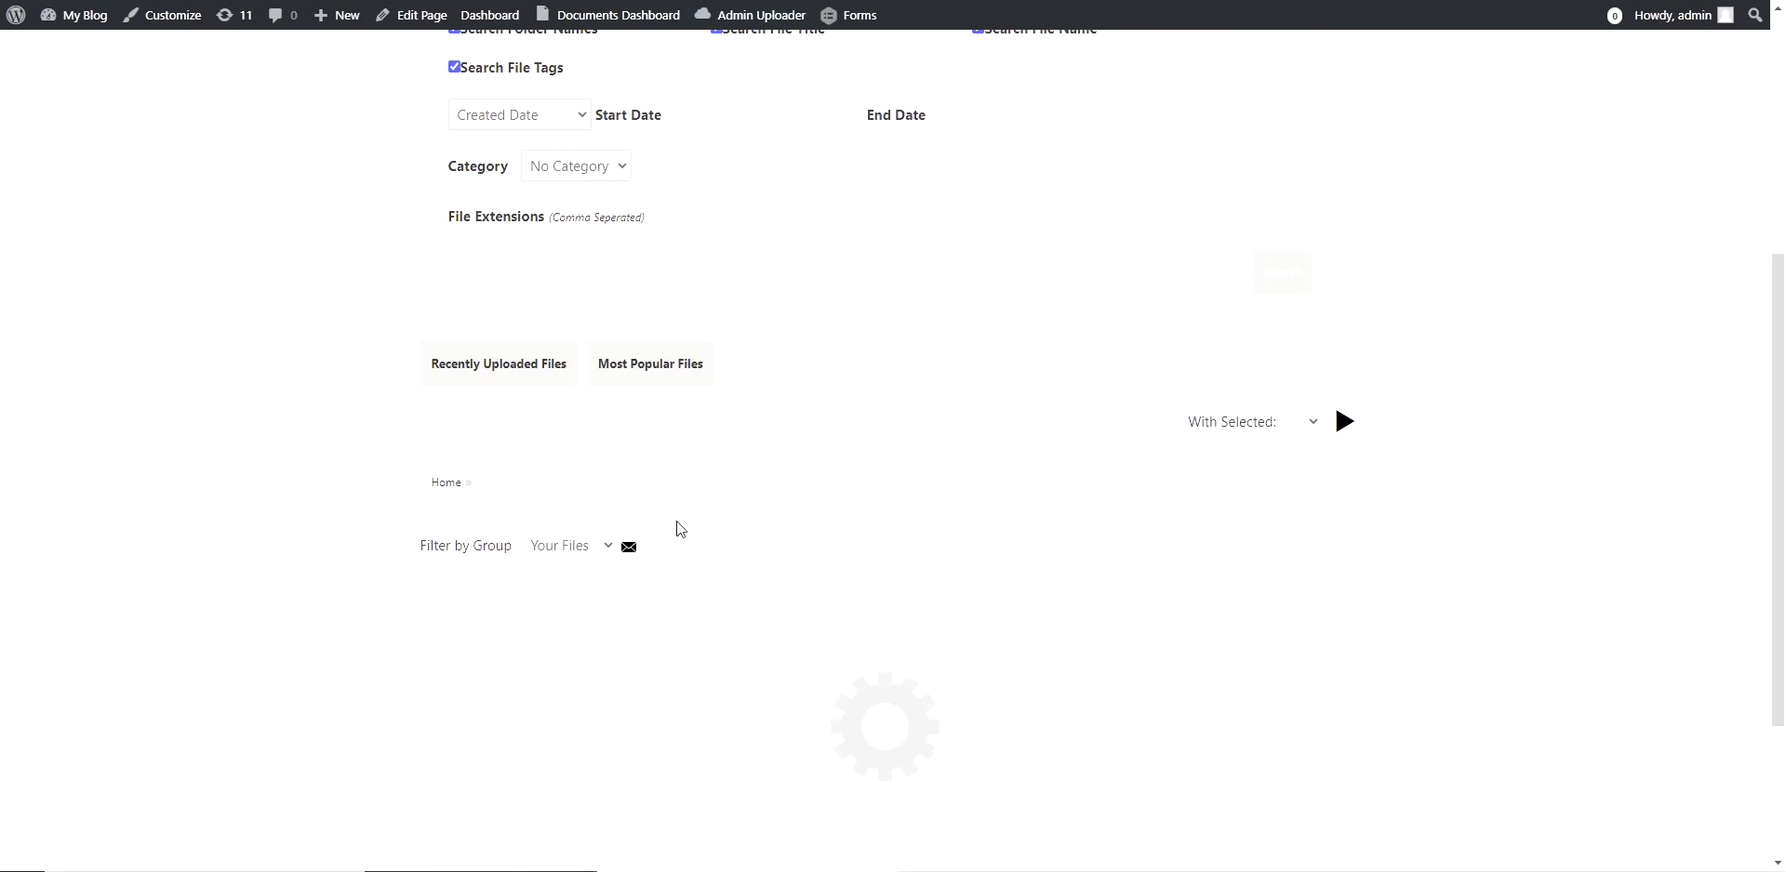
scroll(599, 583, down, 1)
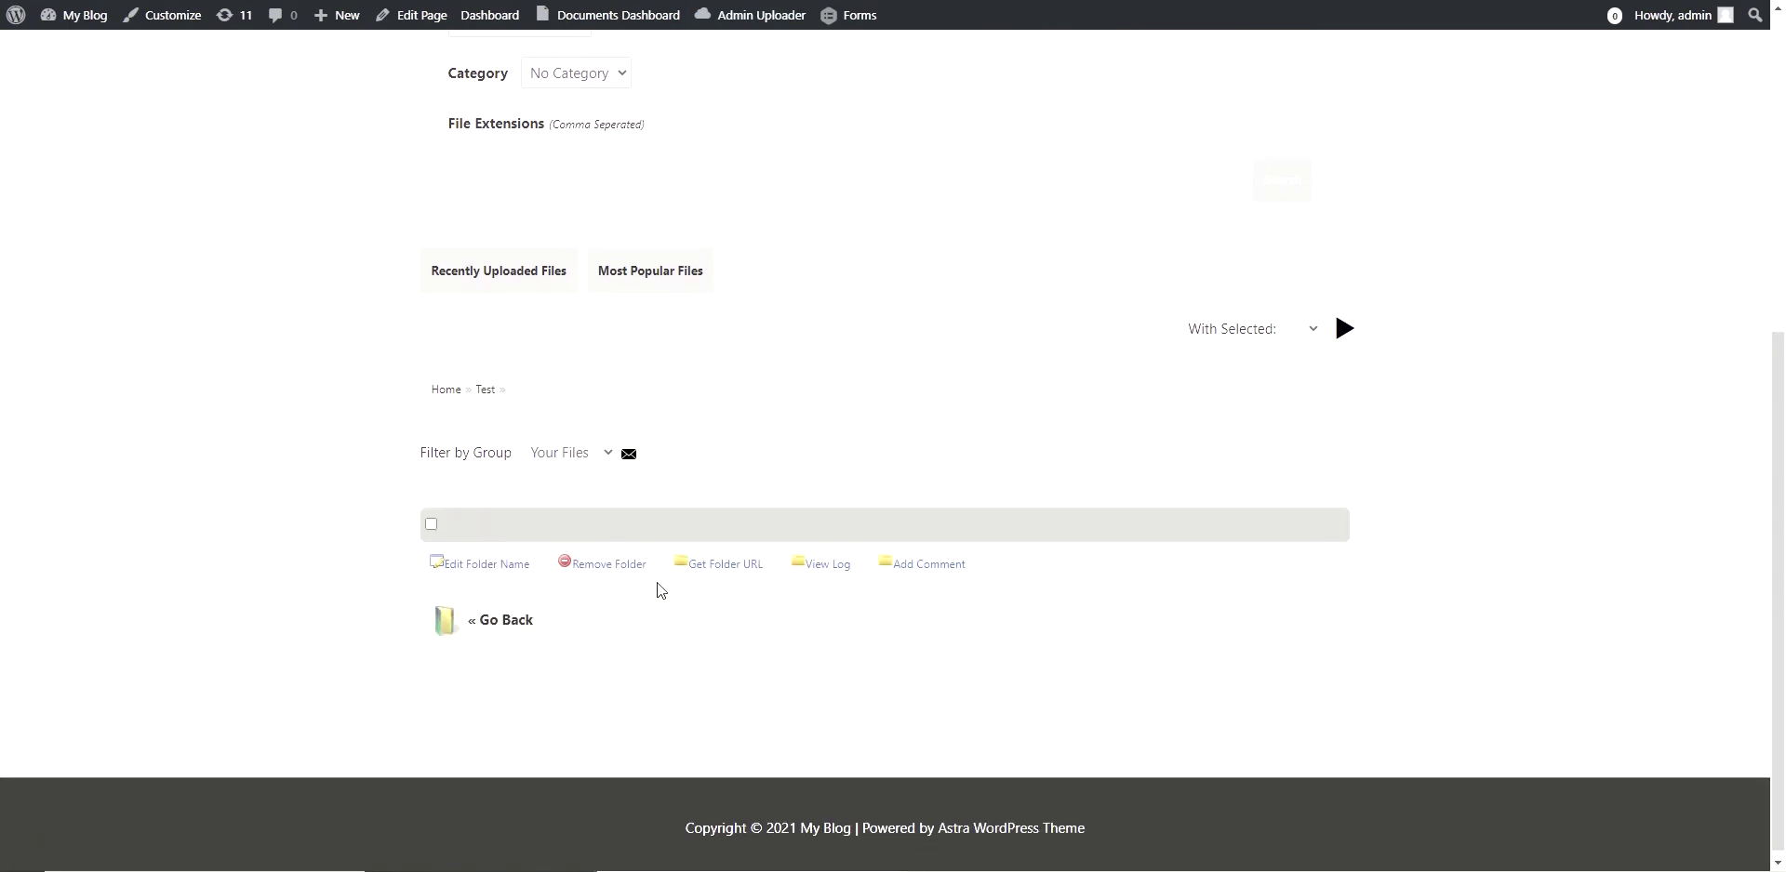
click(911, 566)
click(532, 696)
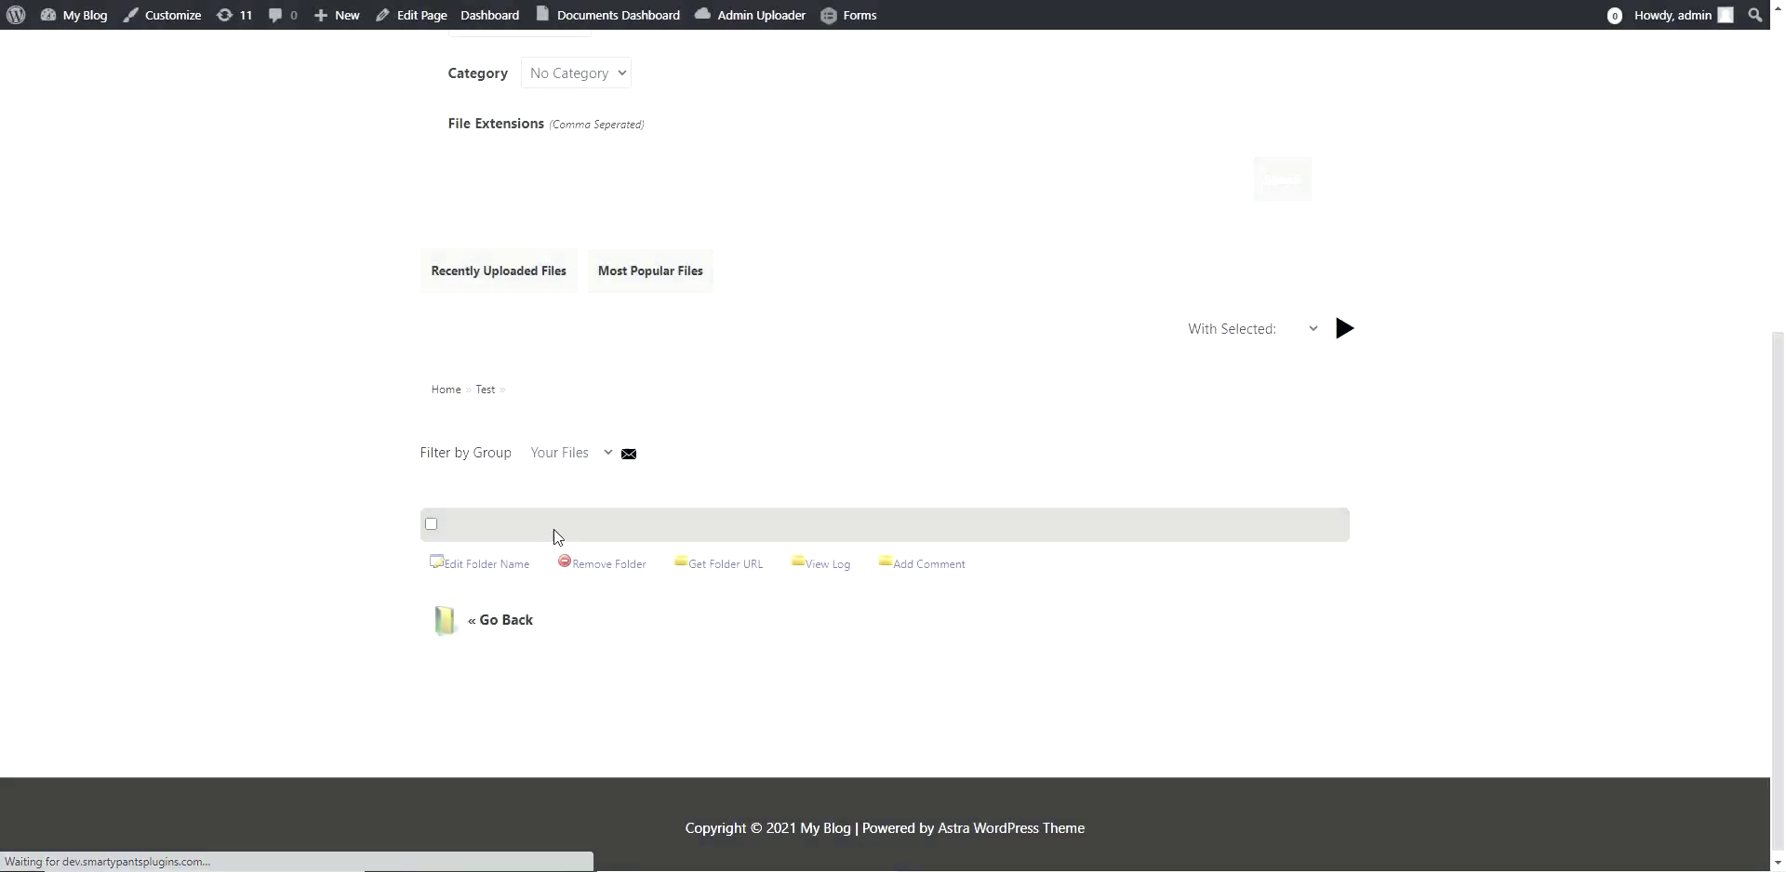
scroll(554, 528, up, 3)
Collapse Advanced Search and create a subfolder named 'testest' inside Test.
click(1324, 182)
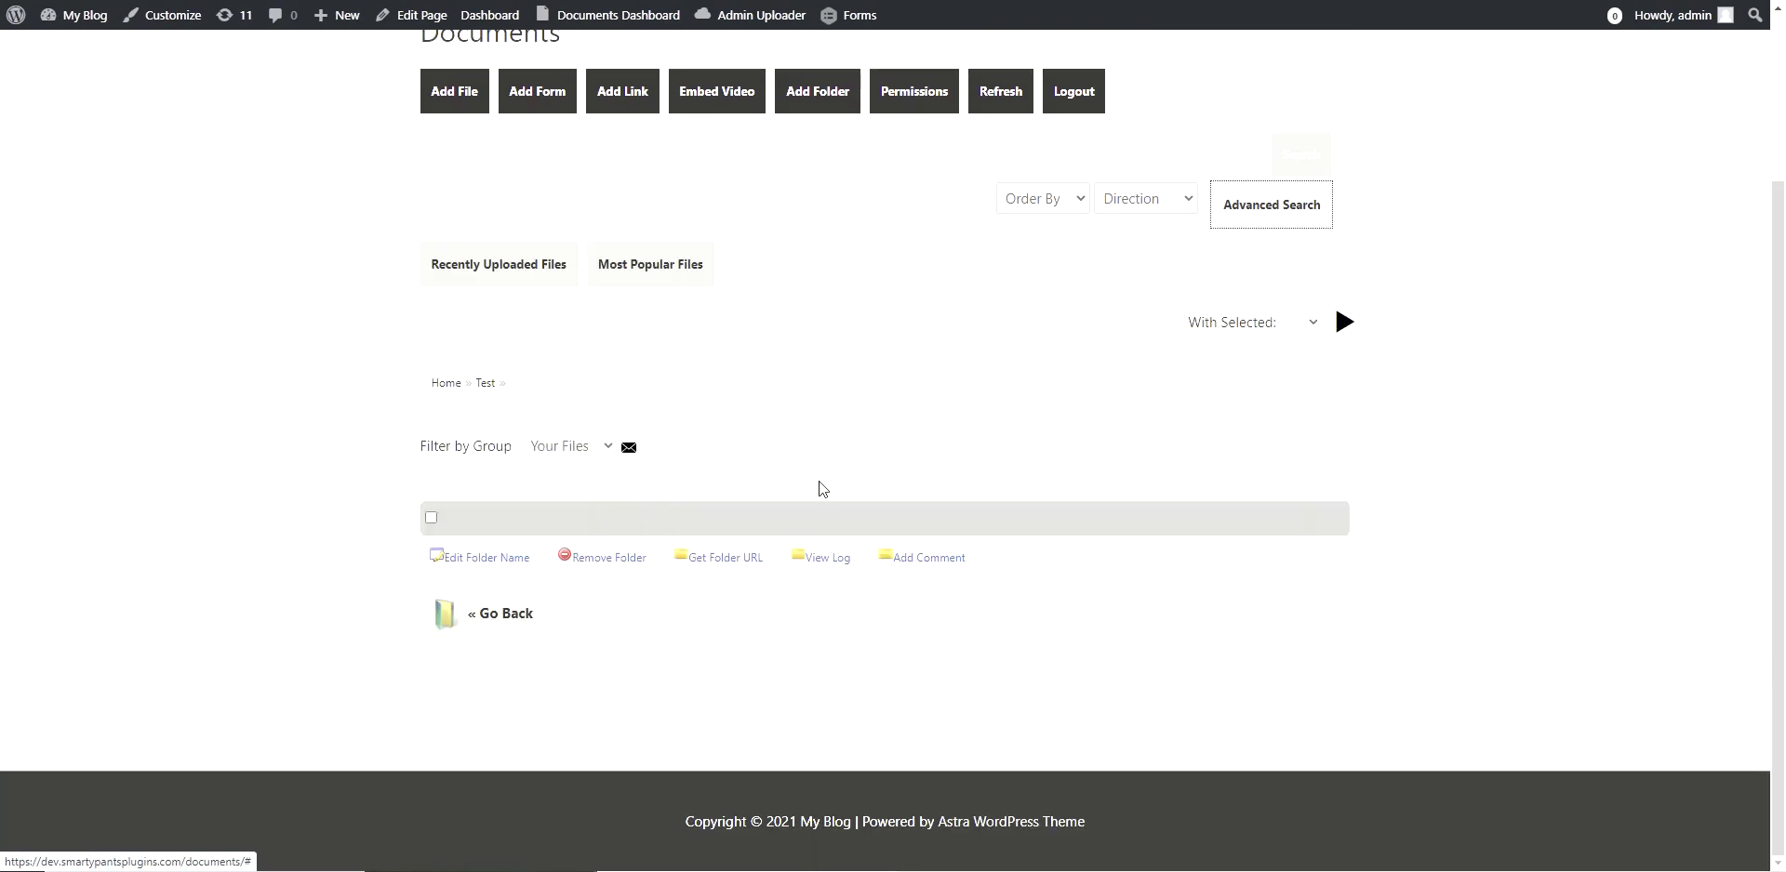
click(818, 100)
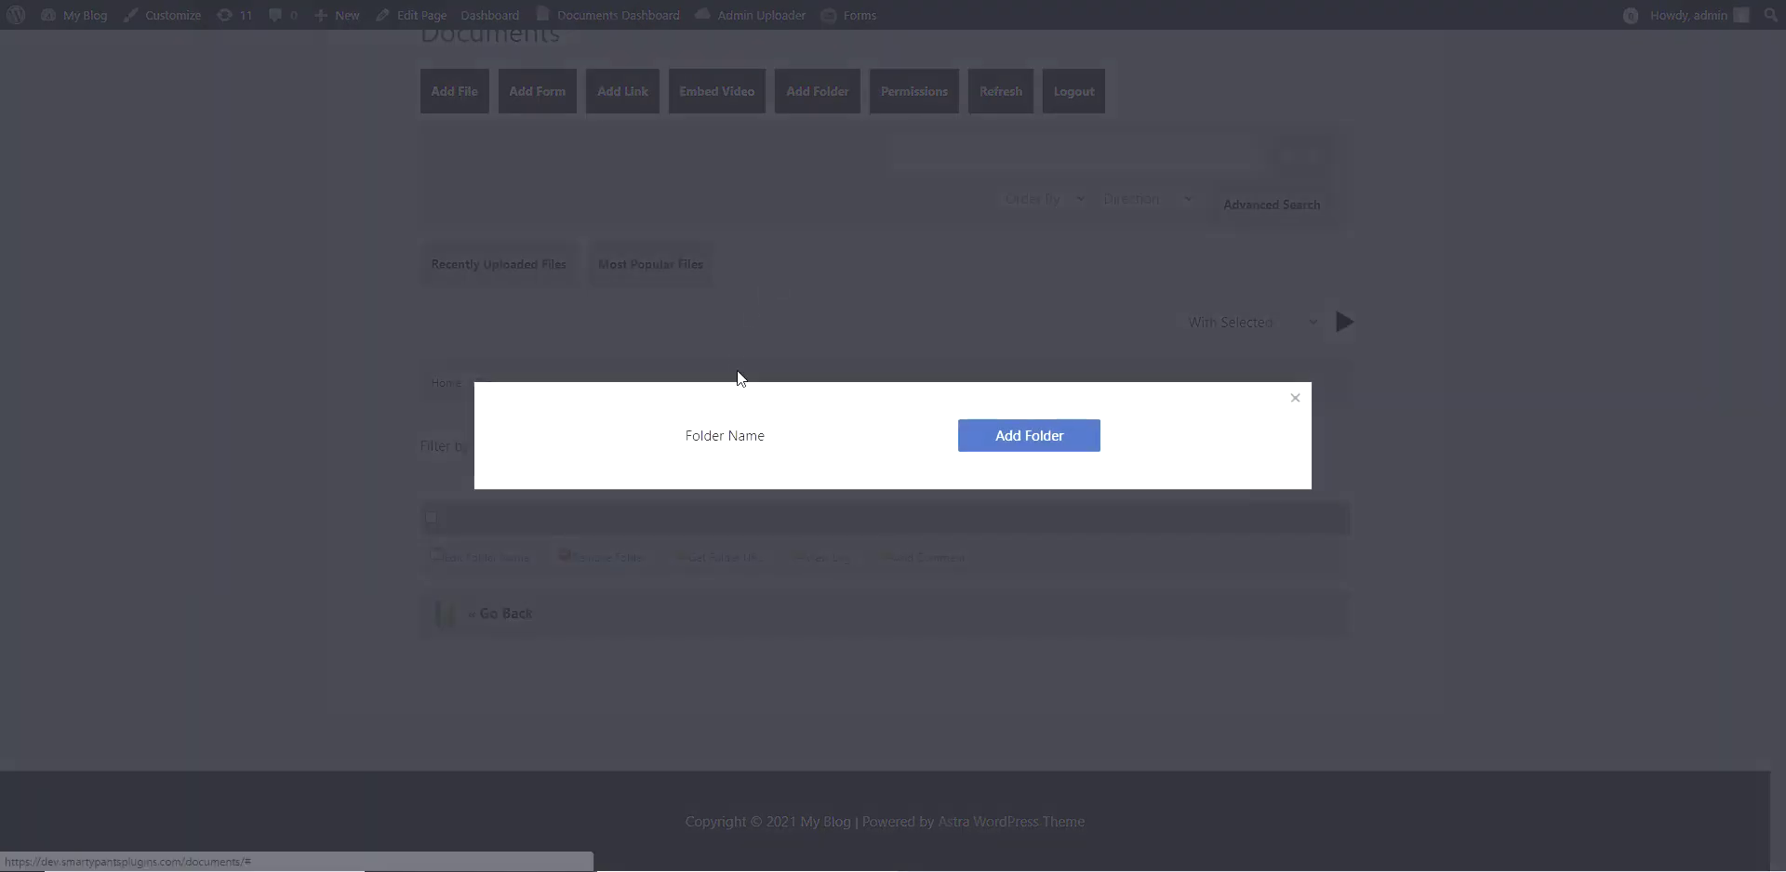
click(862, 452)
text(testest)
click(1015, 442)
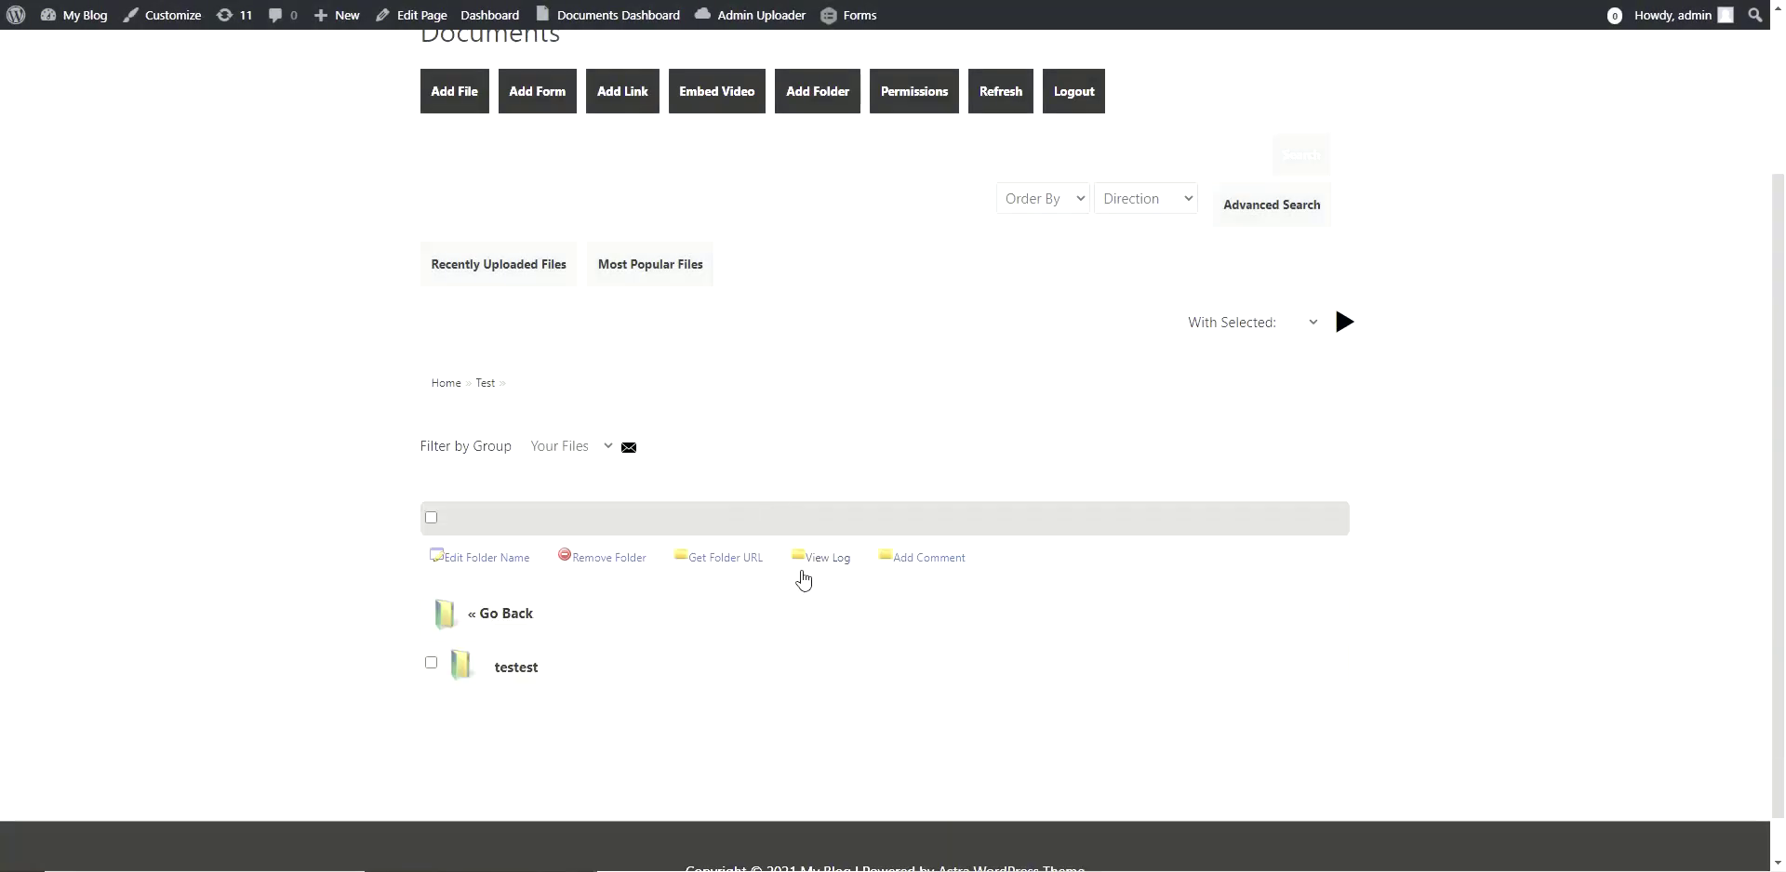
scroll(803, 579, down, 1)
scroll(1276, 502, up, 1)
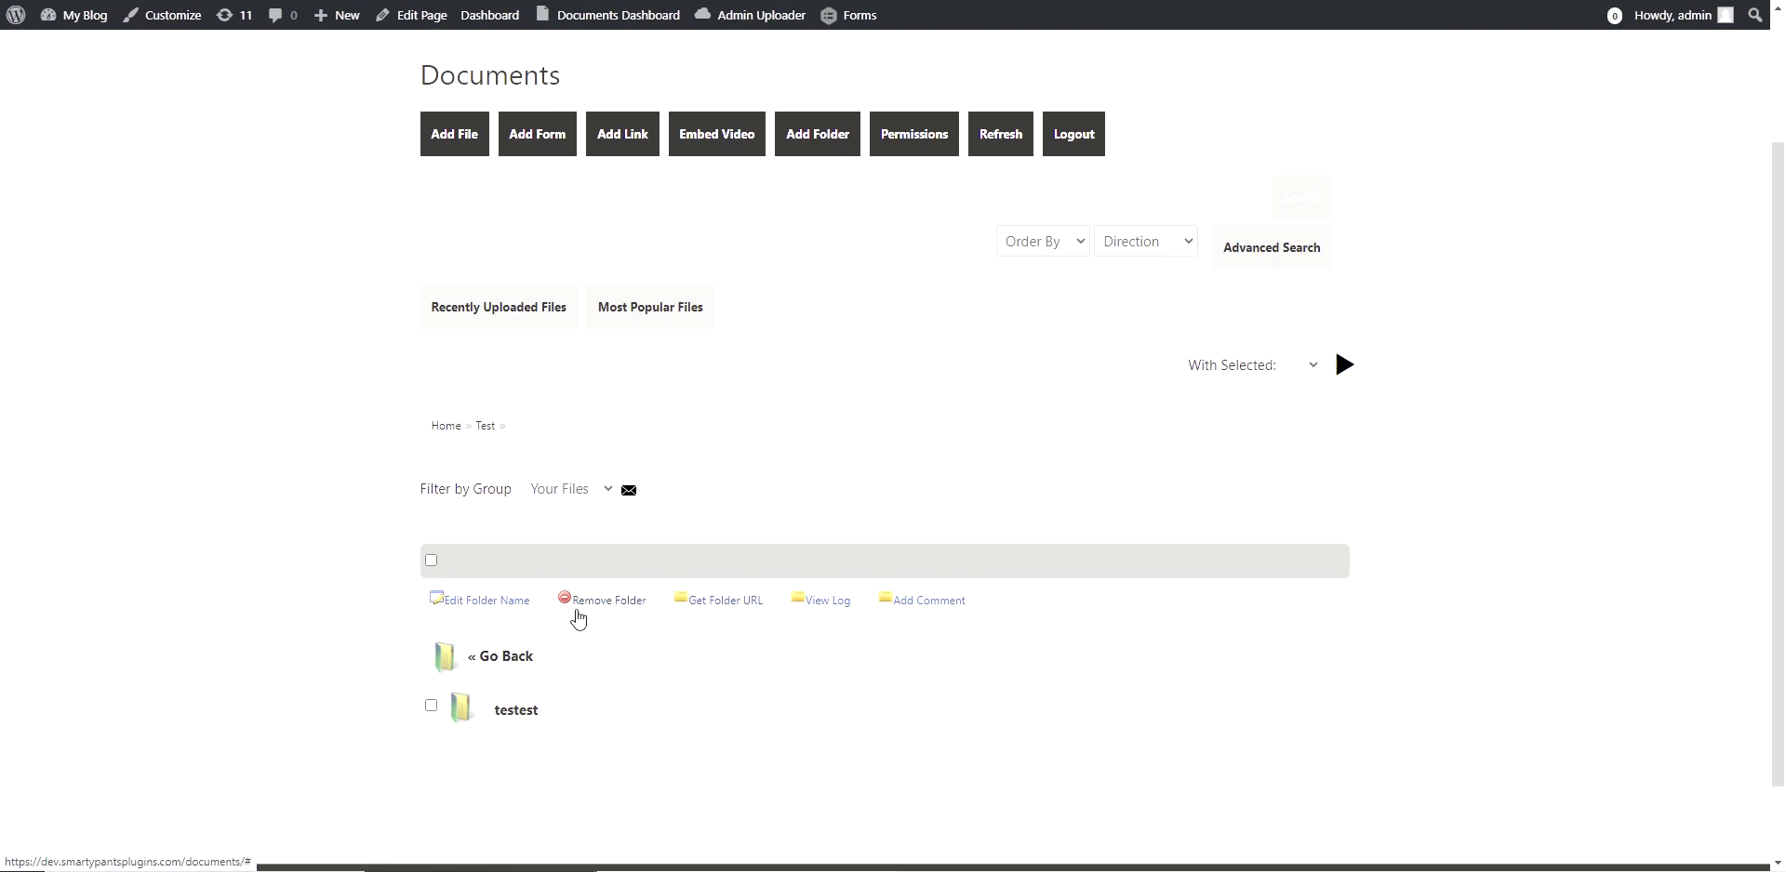
Open and cancel the Test folder's rename panel, then show its folder URL.
click(493, 602)
click(1120, 406)
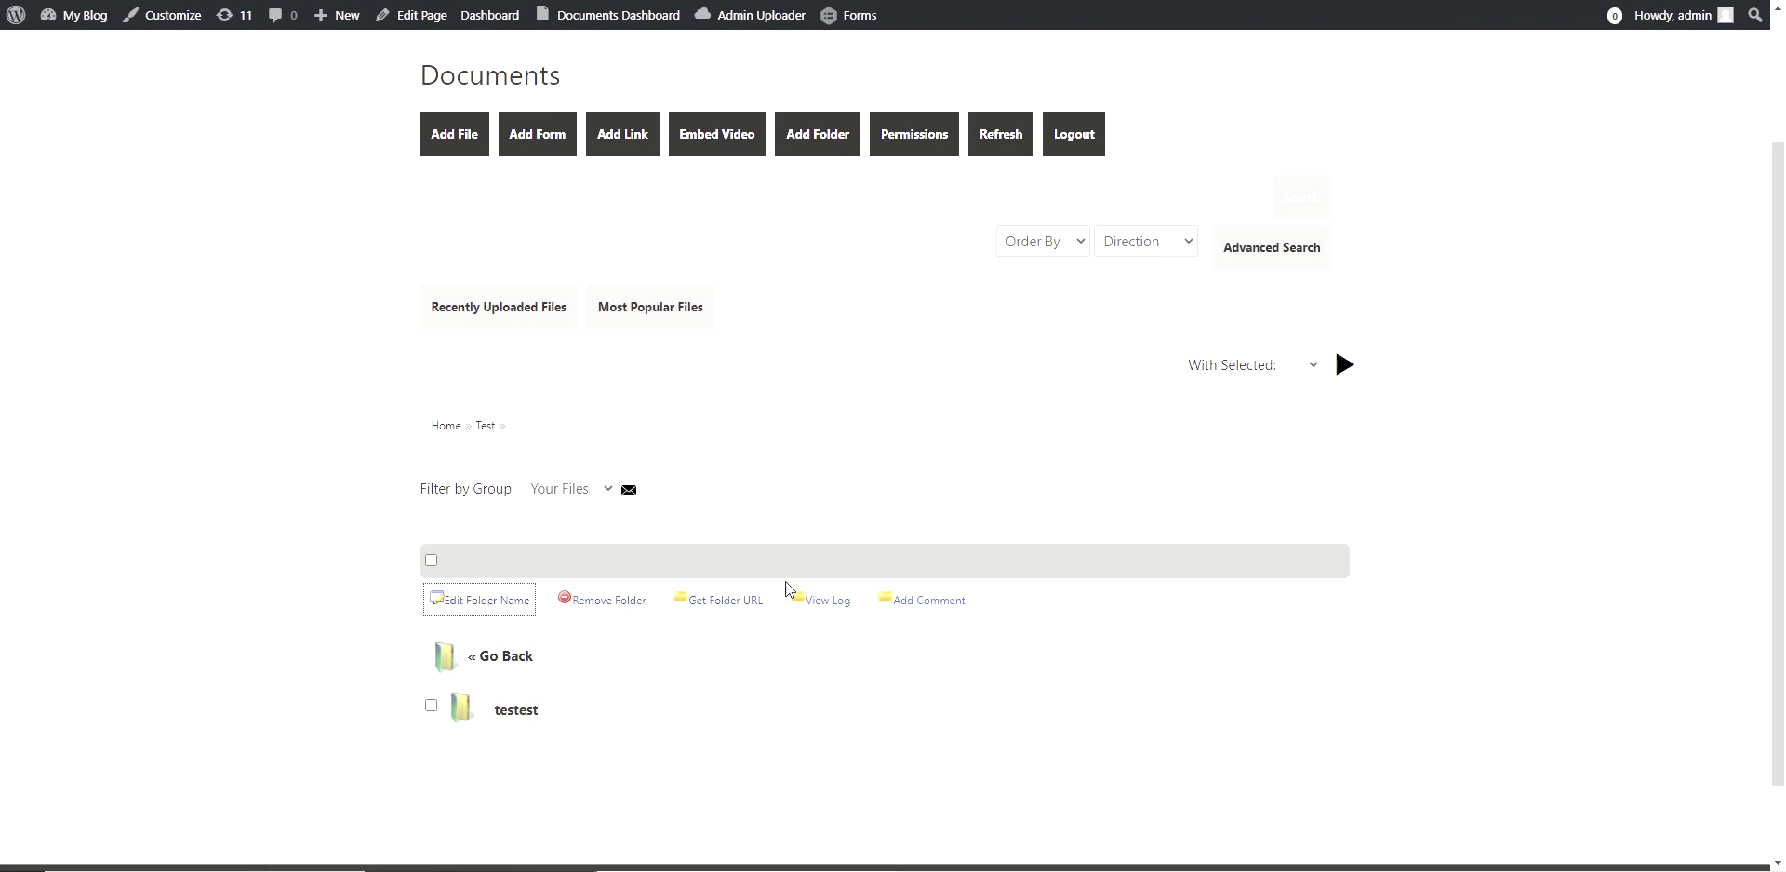
click(721, 601)
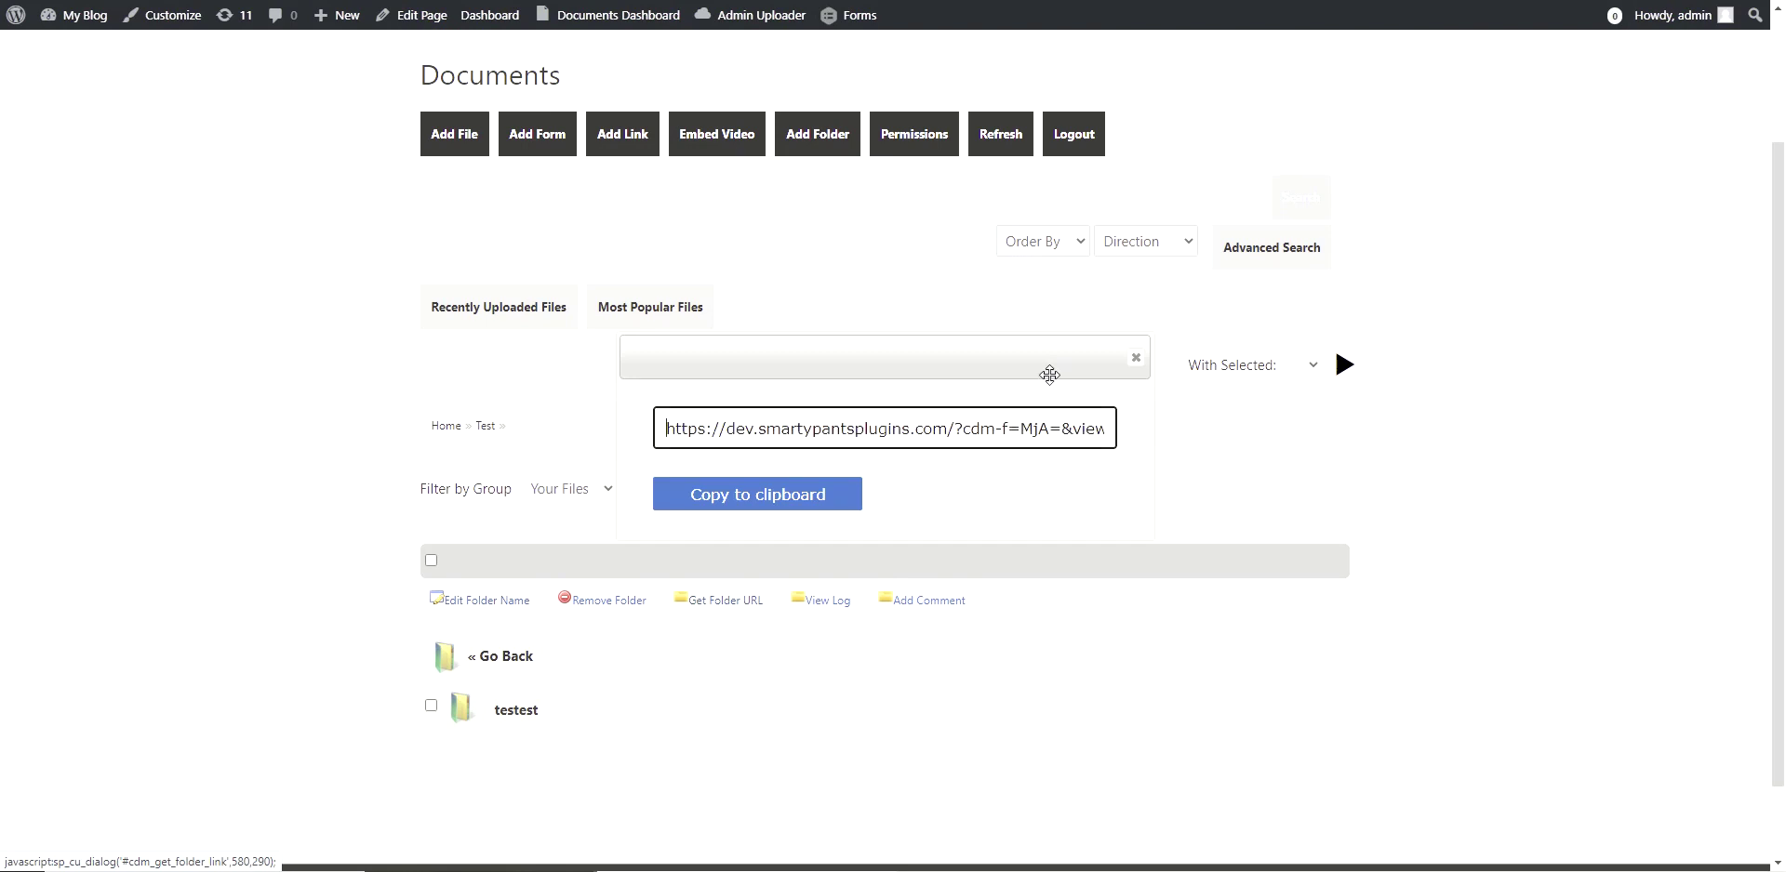
Close the folder URL dialog, open and dismiss Add Comment, then try View Log.
click(1135, 358)
click(930, 601)
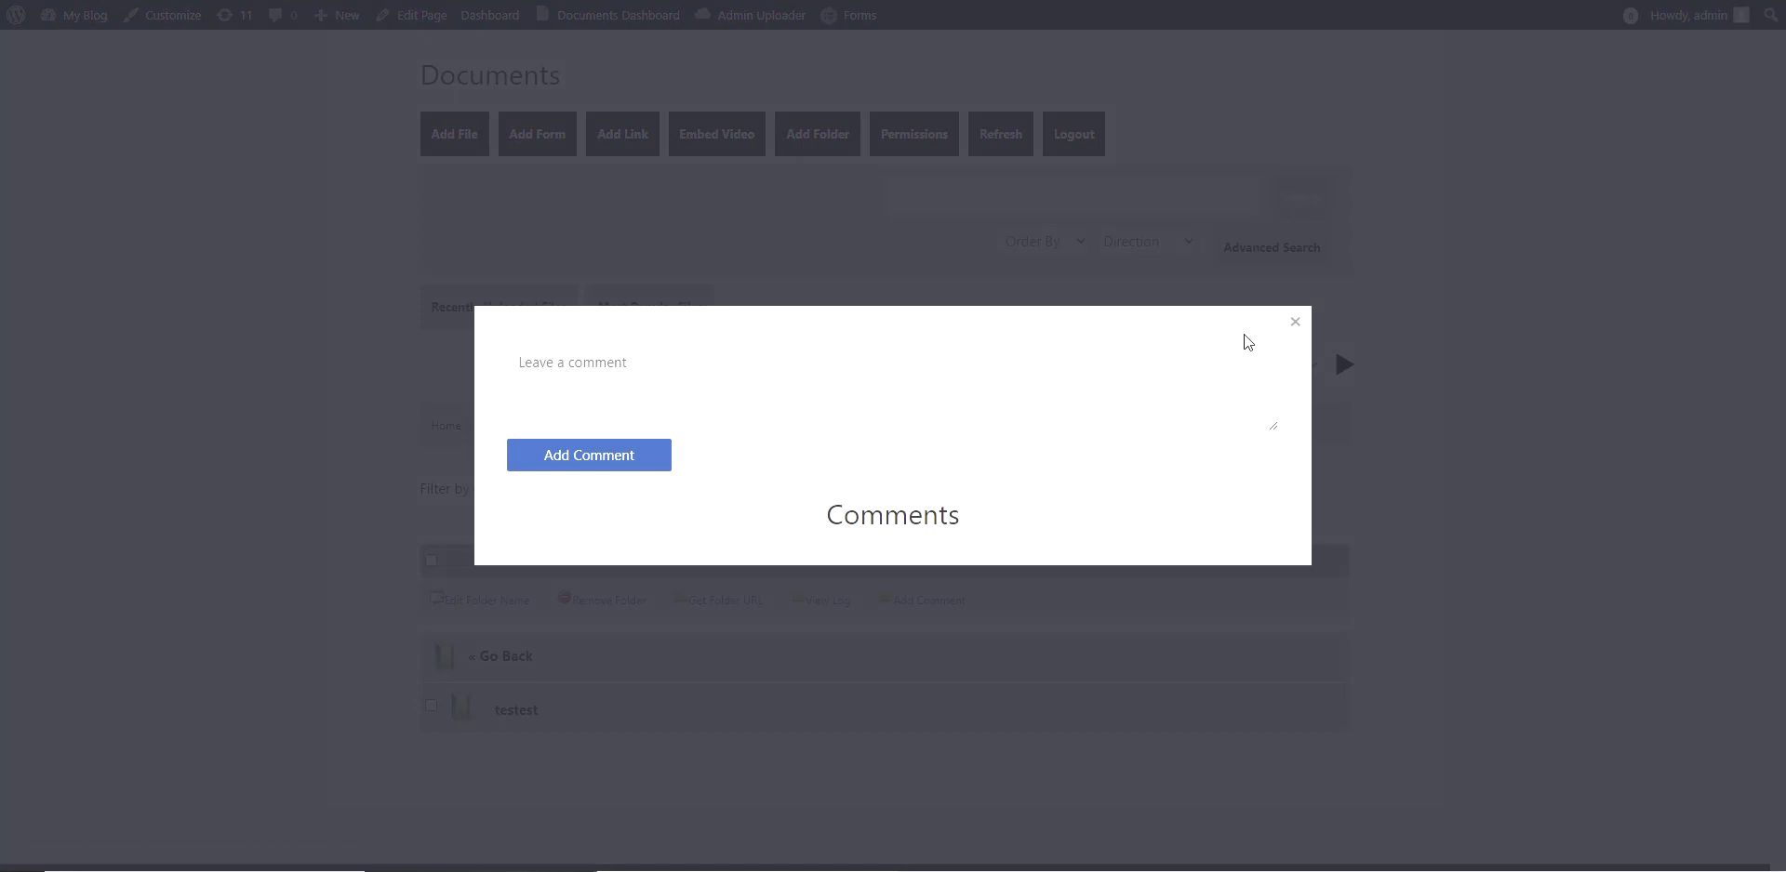
click(1293, 323)
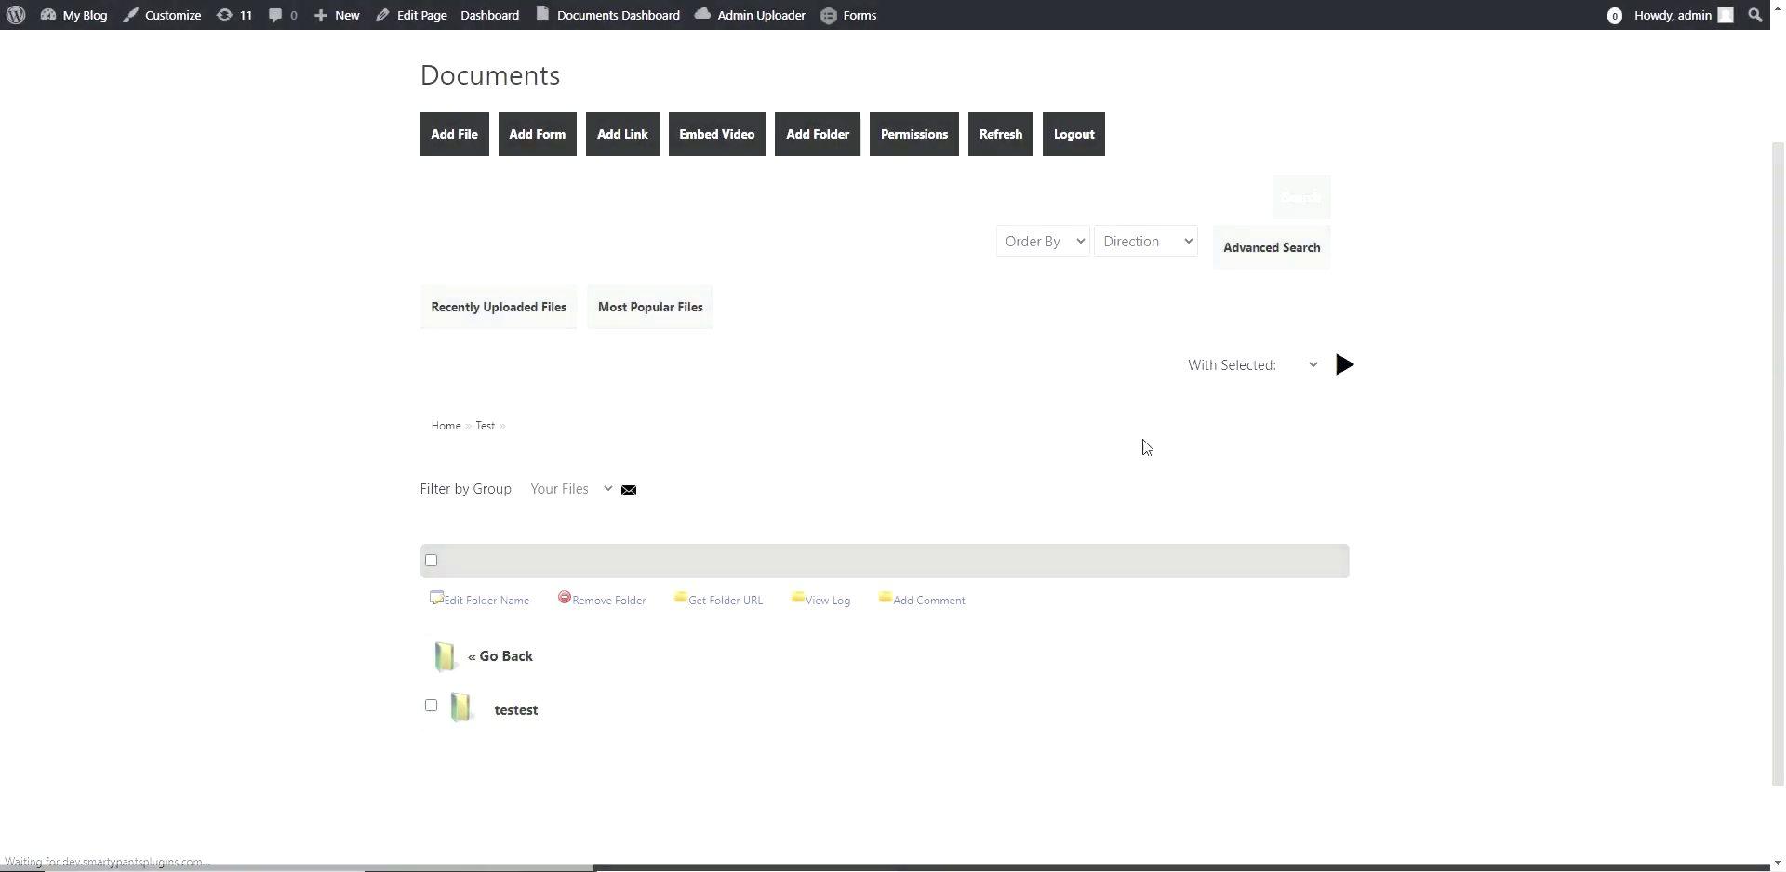
click(832, 611)
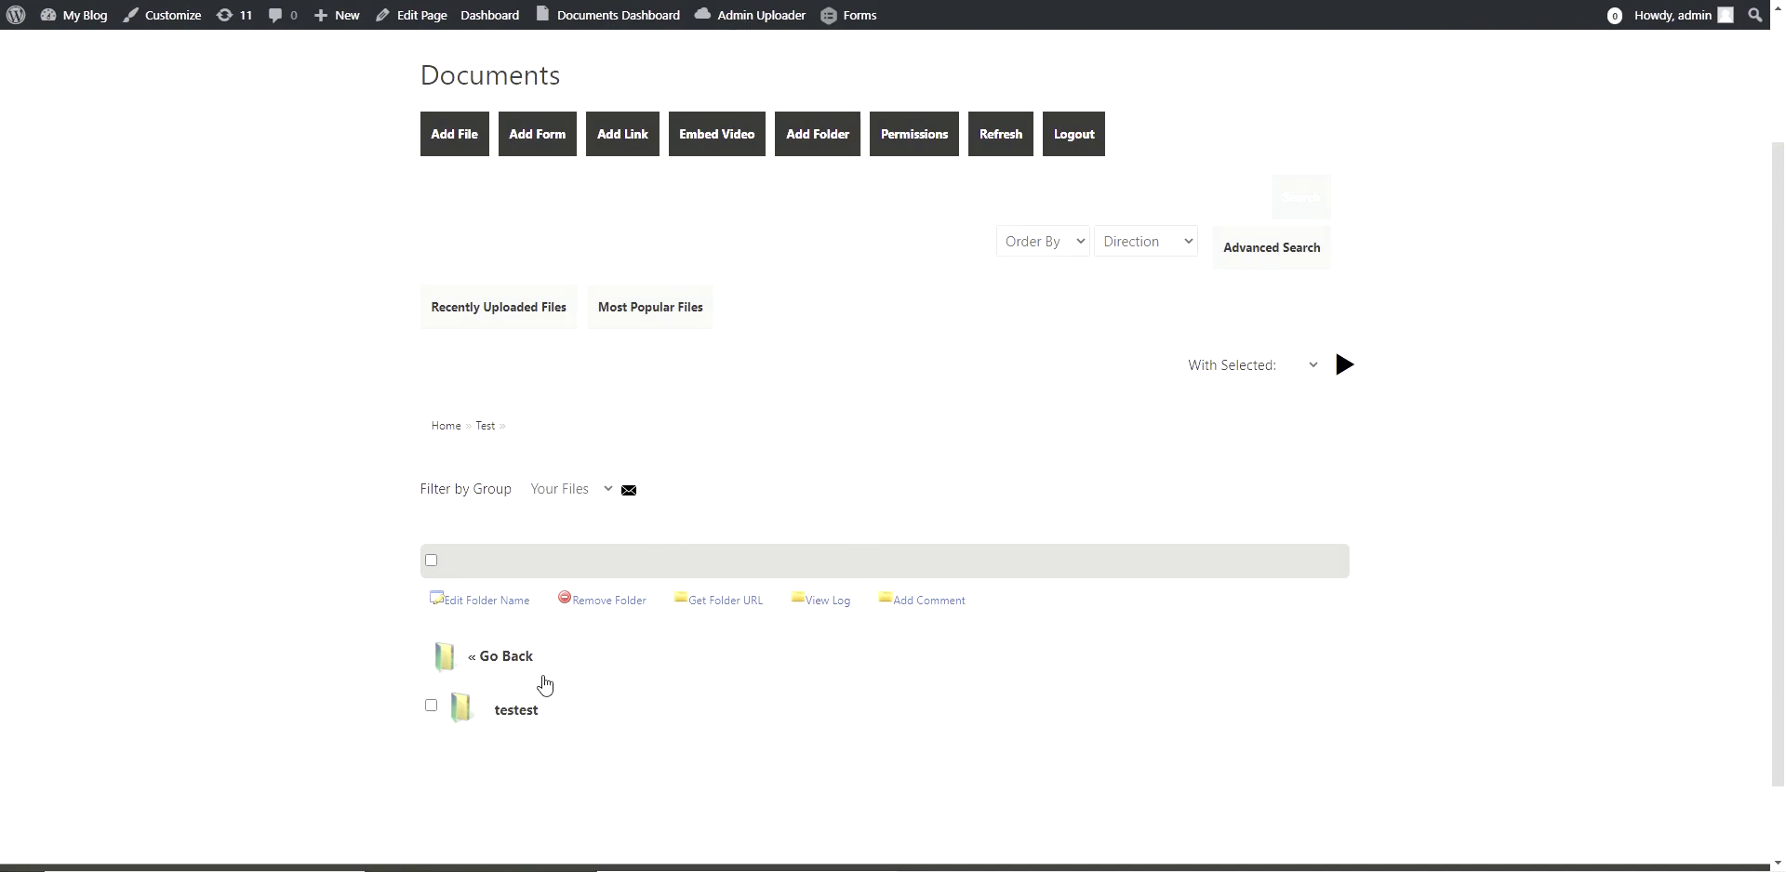
scroll(934, 344, up, 1)
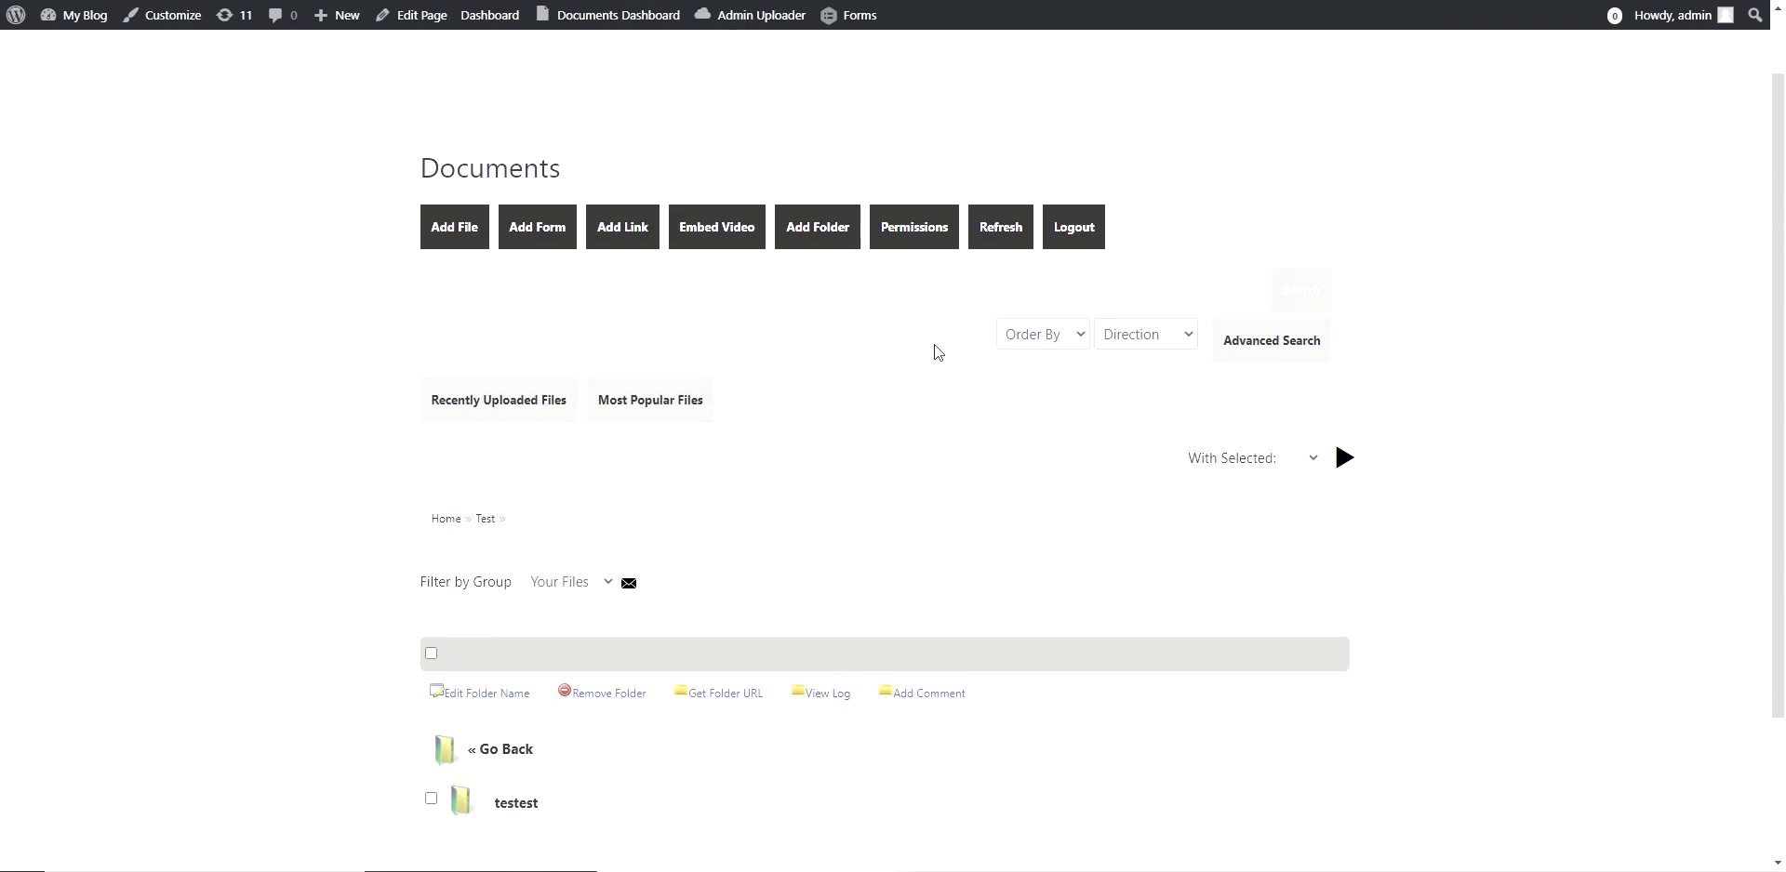
click(908, 237)
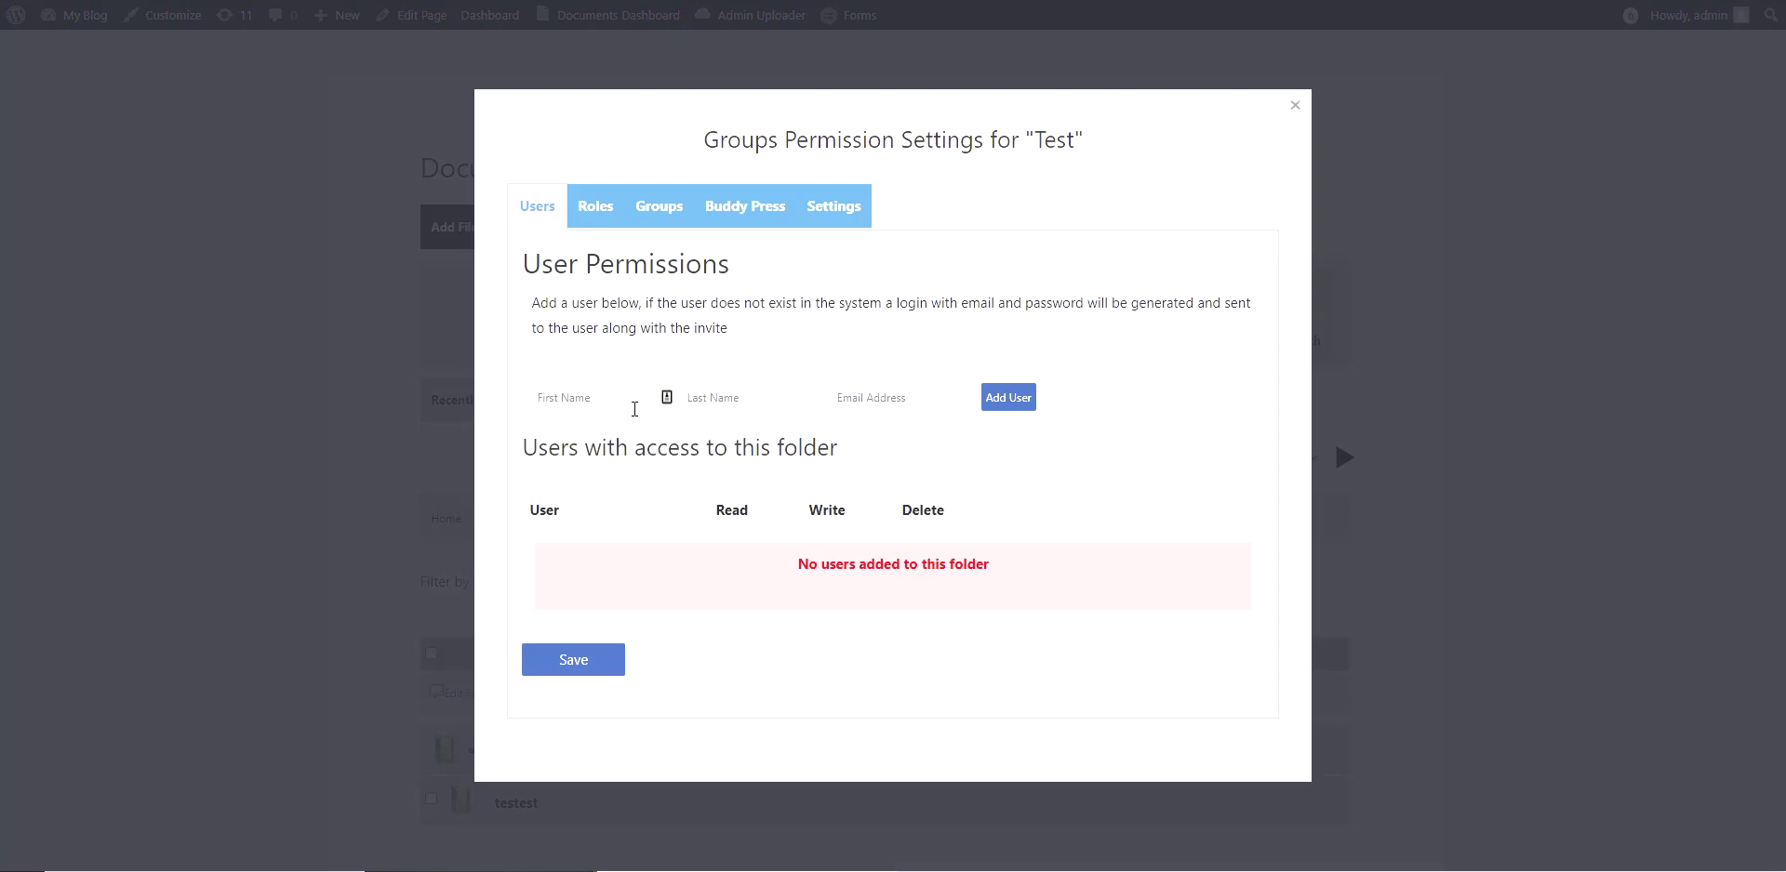
click(601, 210)
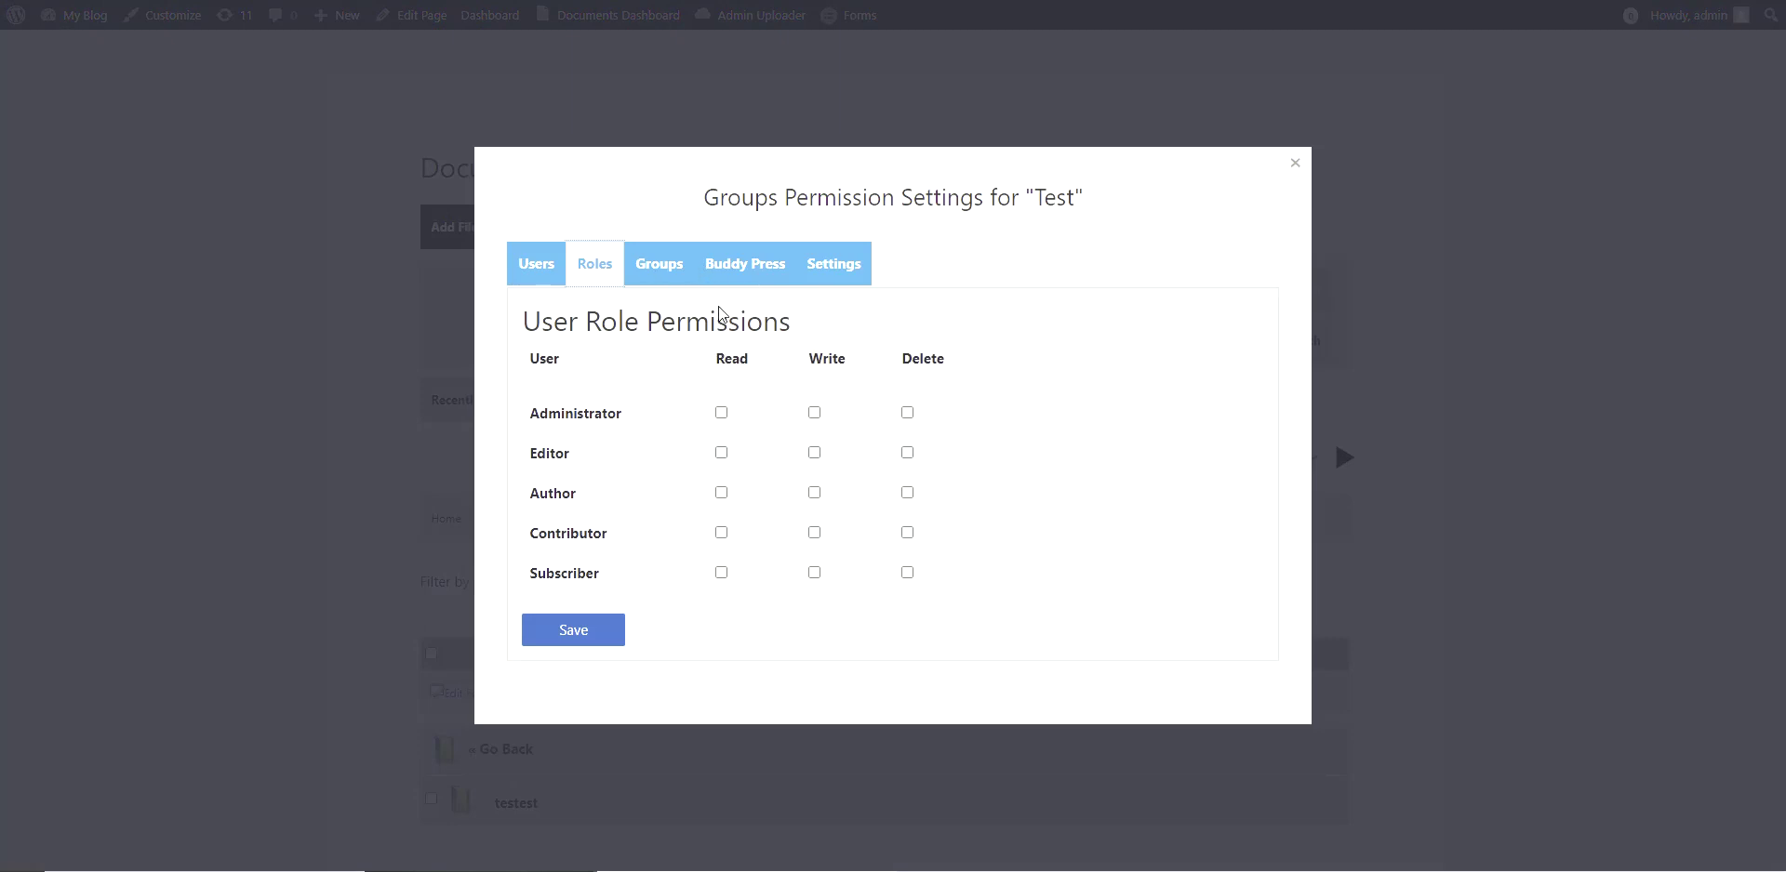
click(665, 266)
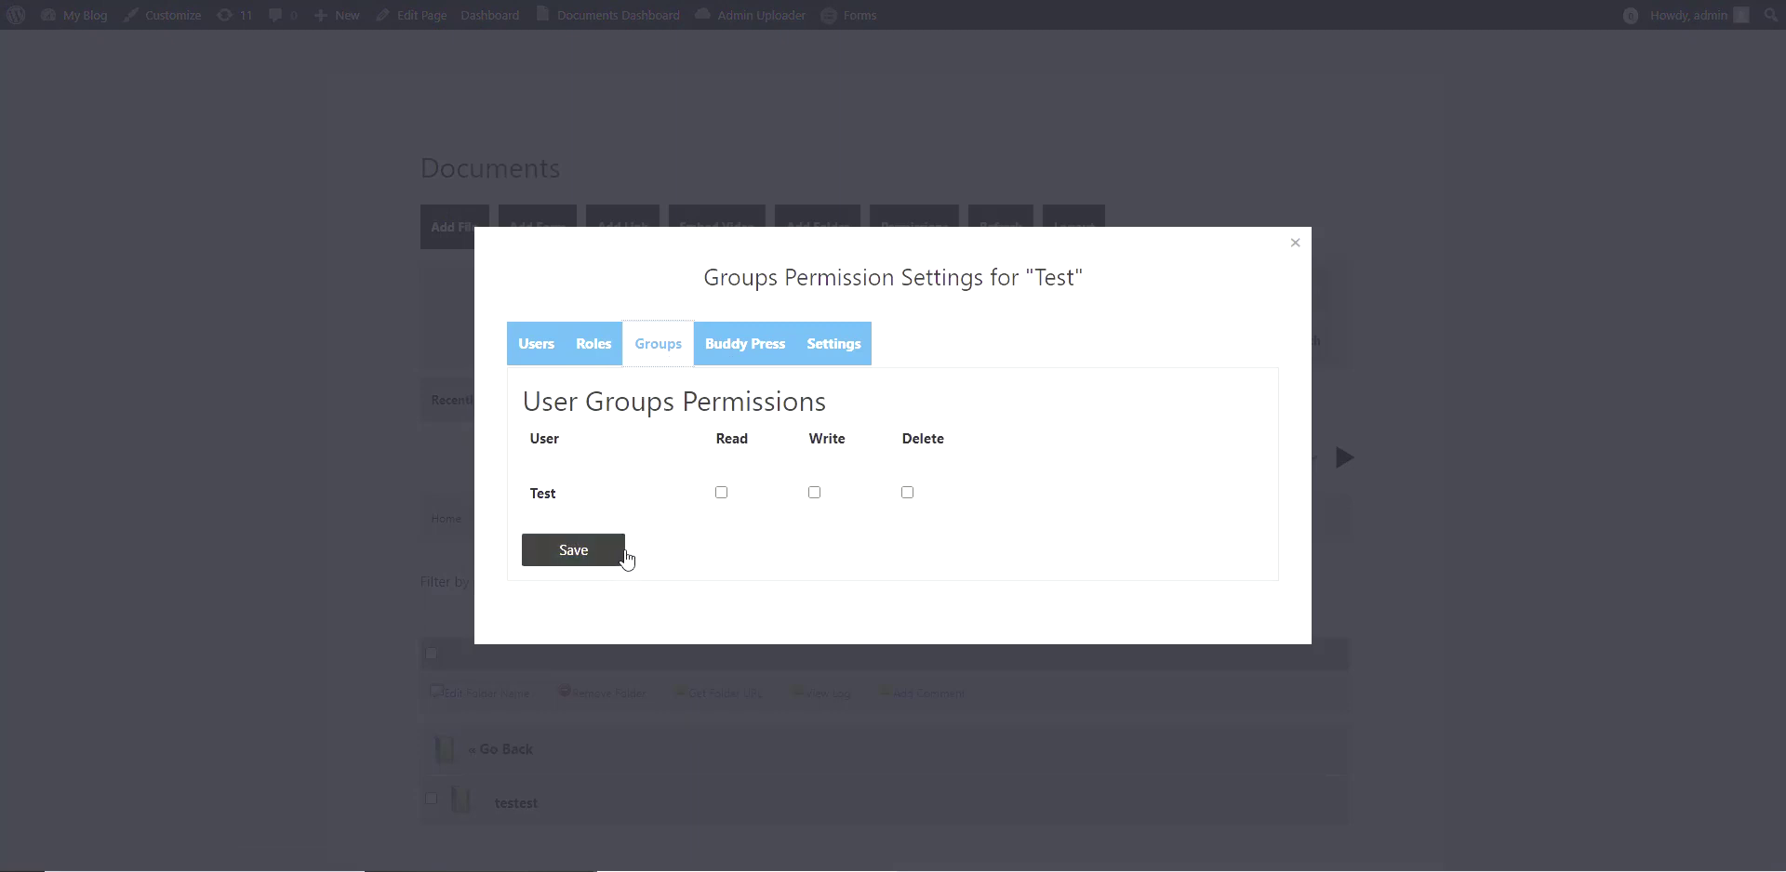
click(742, 361)
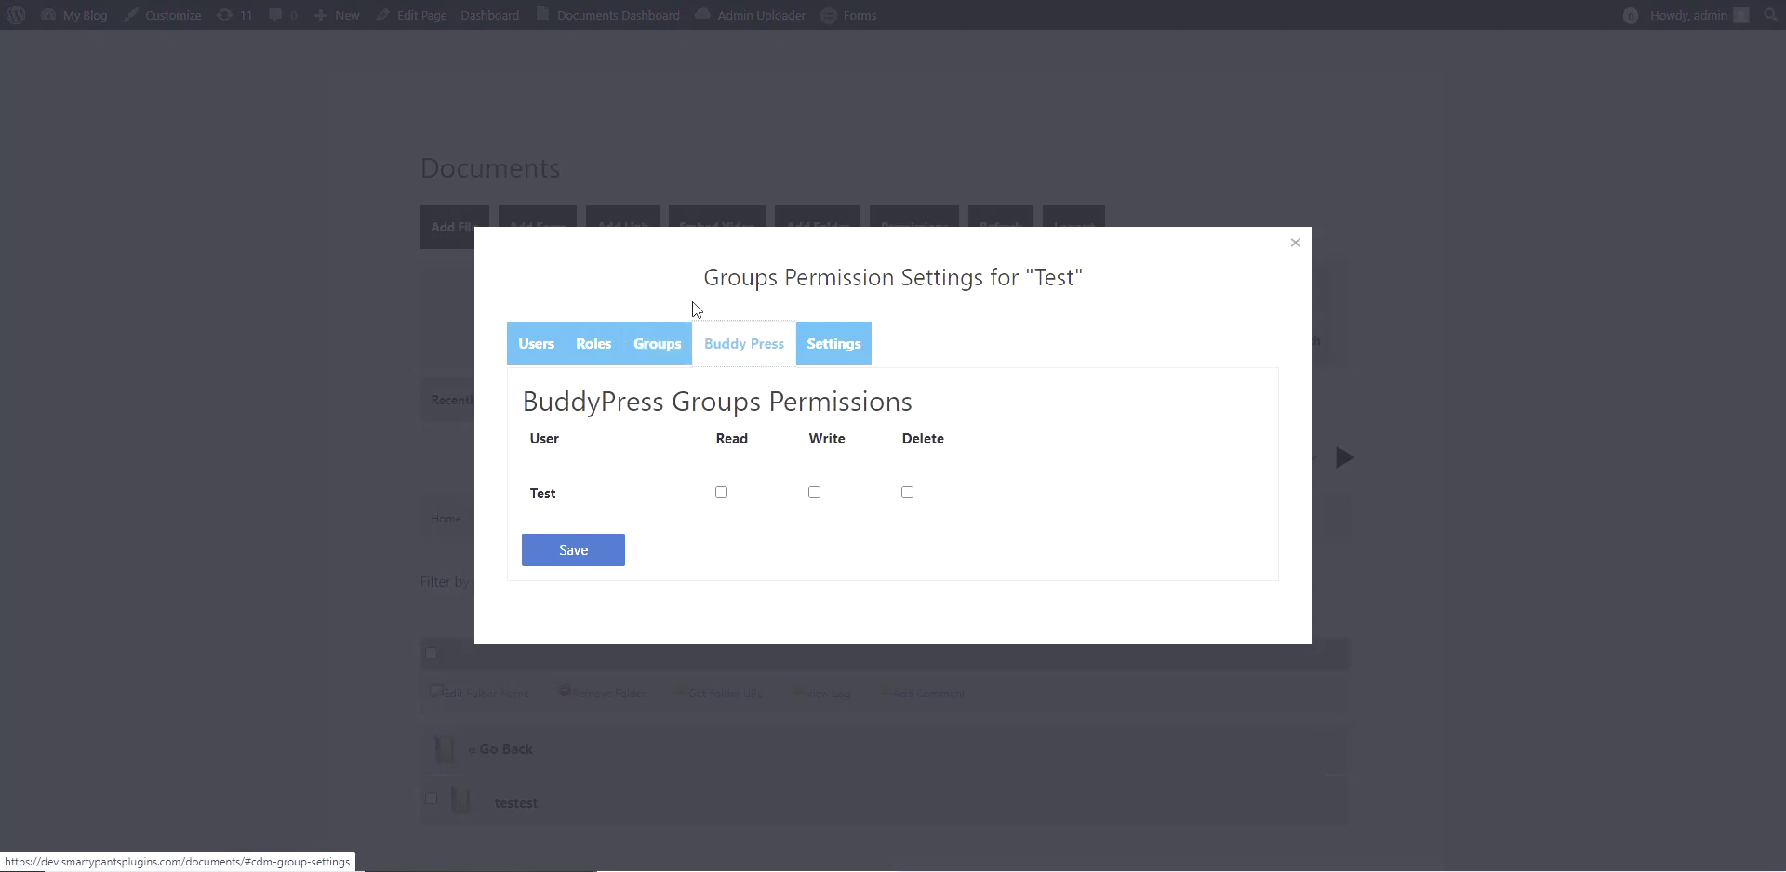
click(834, 342)
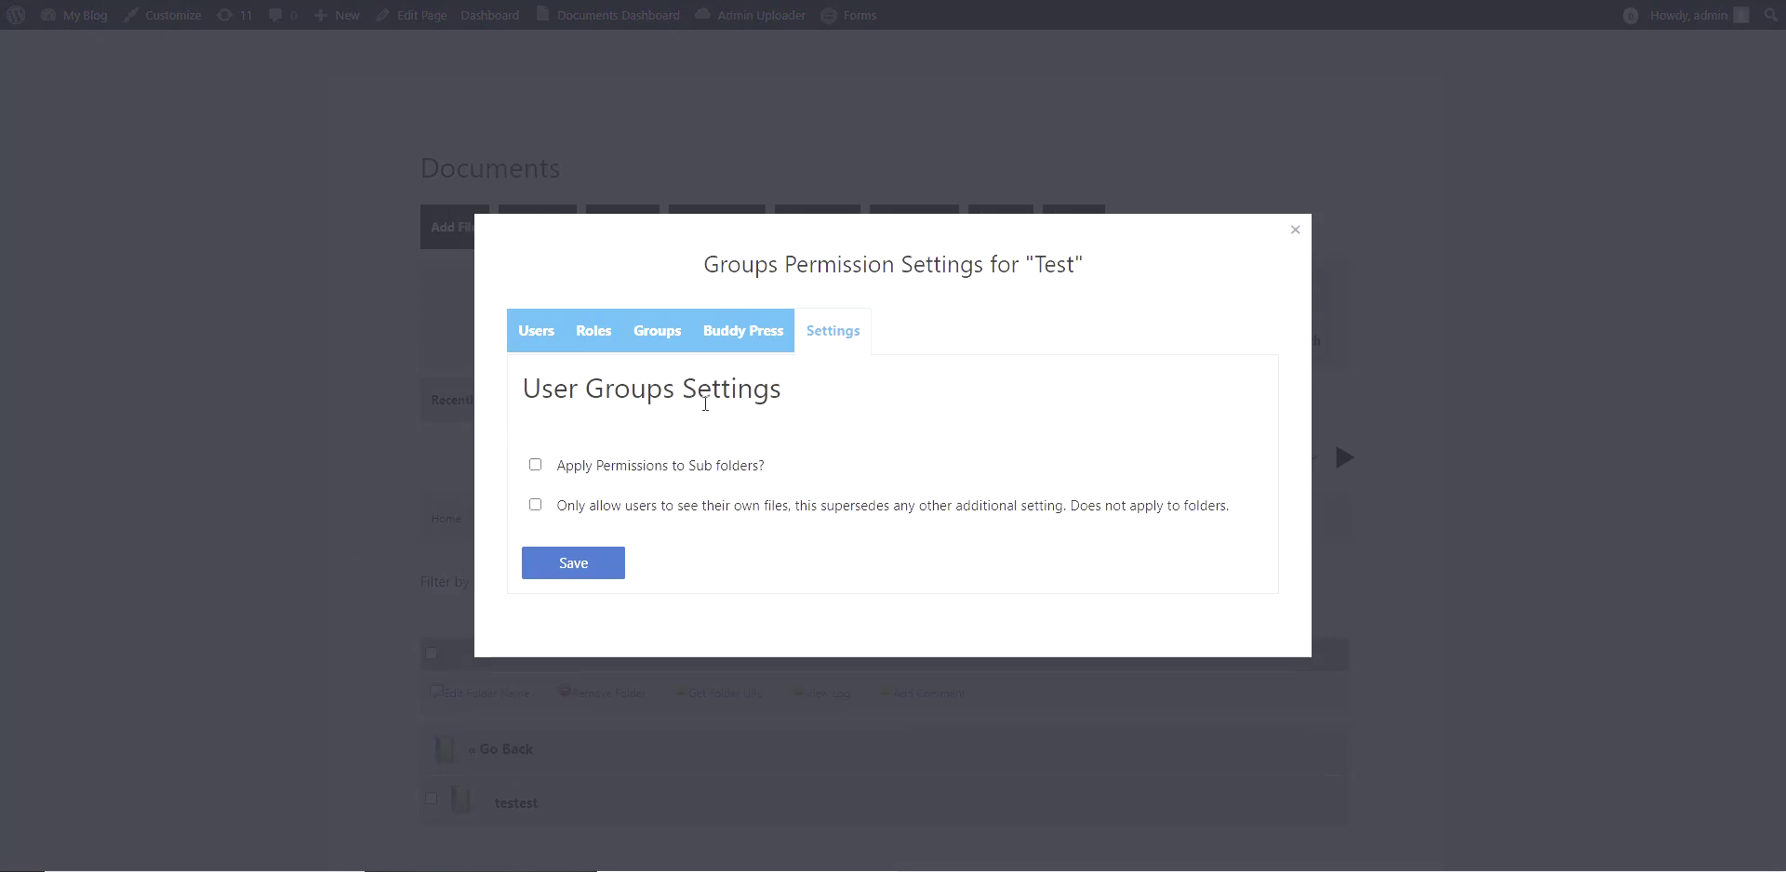
click(539, 328)
click(1292, 109)
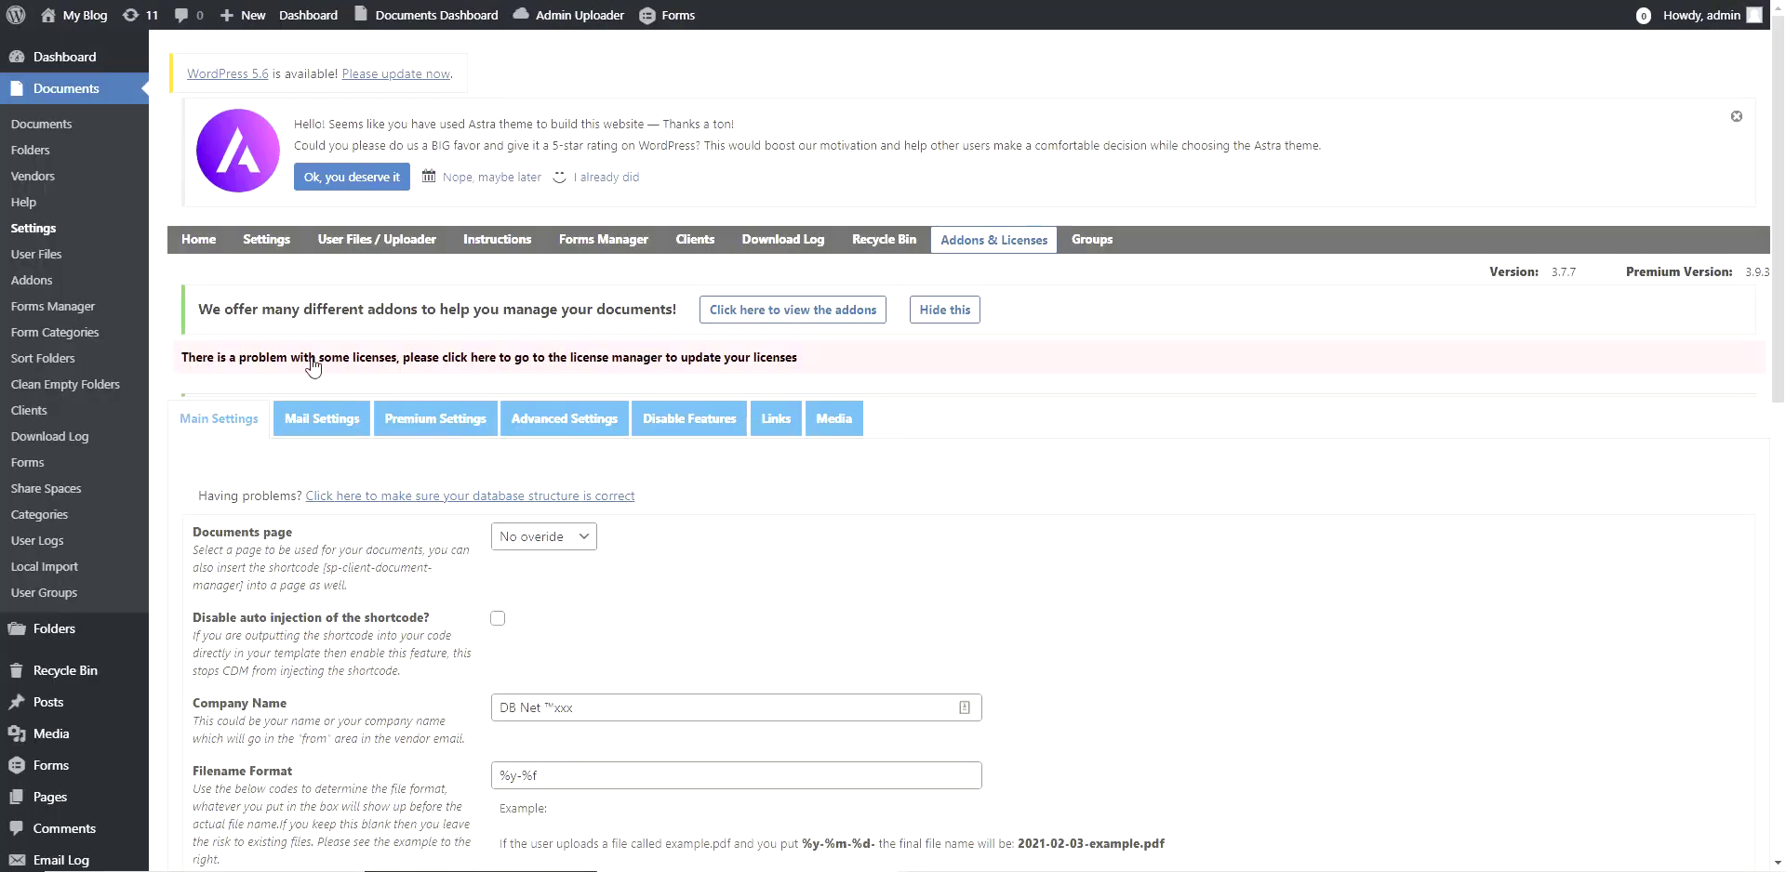
scroll(319, 362, down, 3)
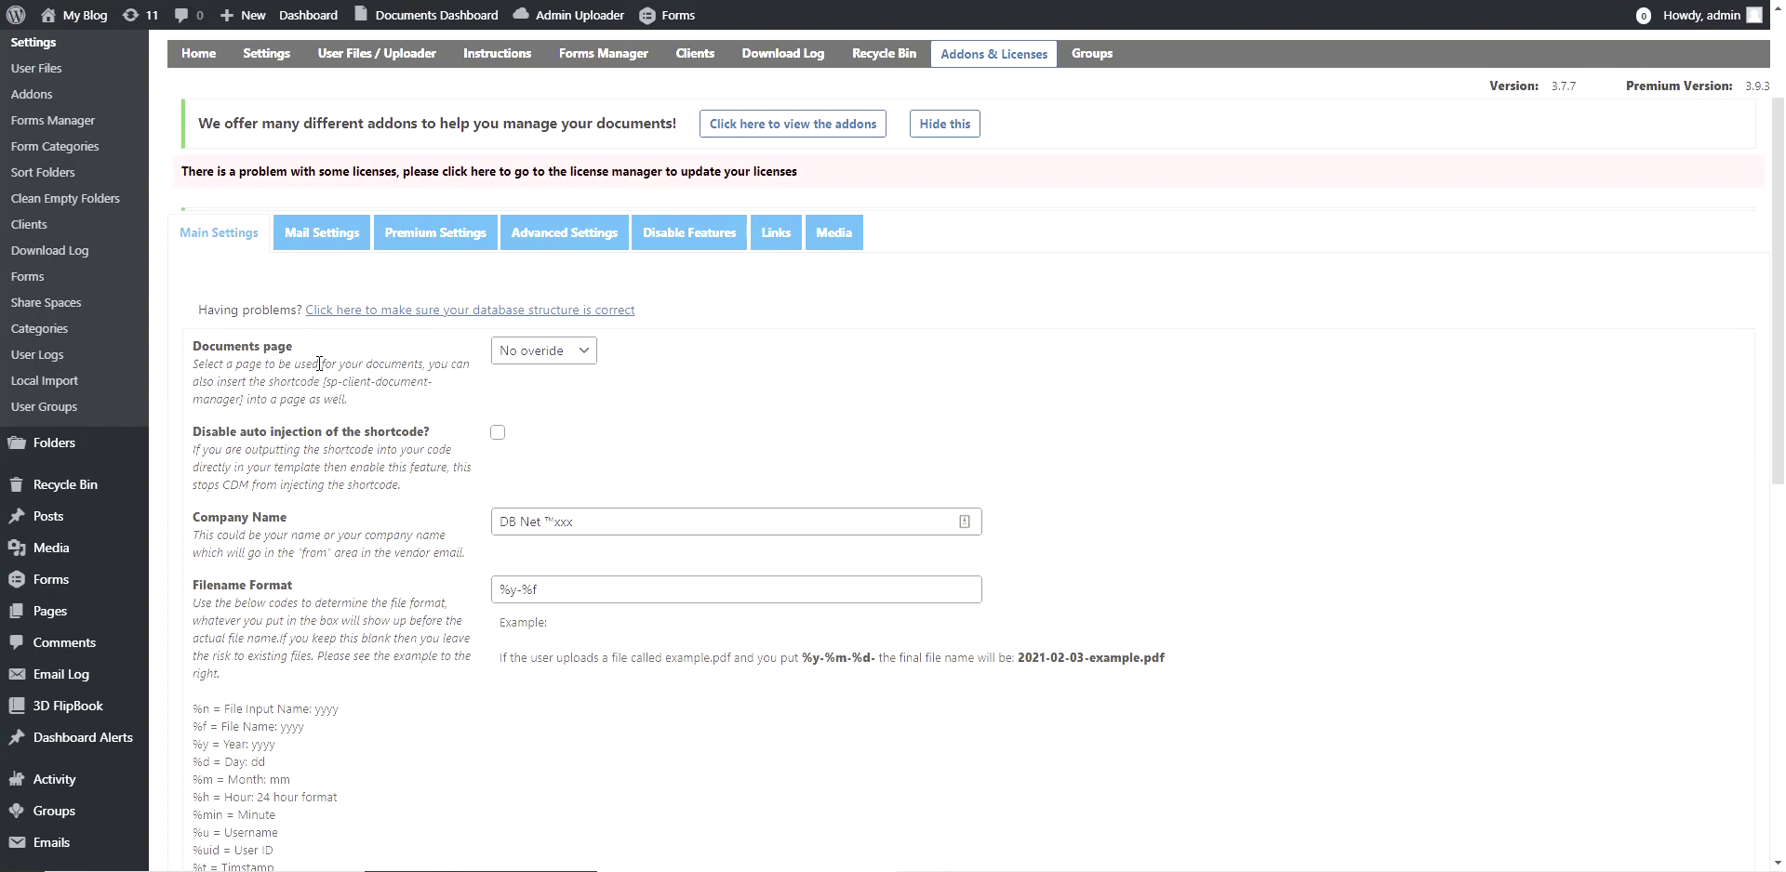
scroll(339, 539, down, 8)
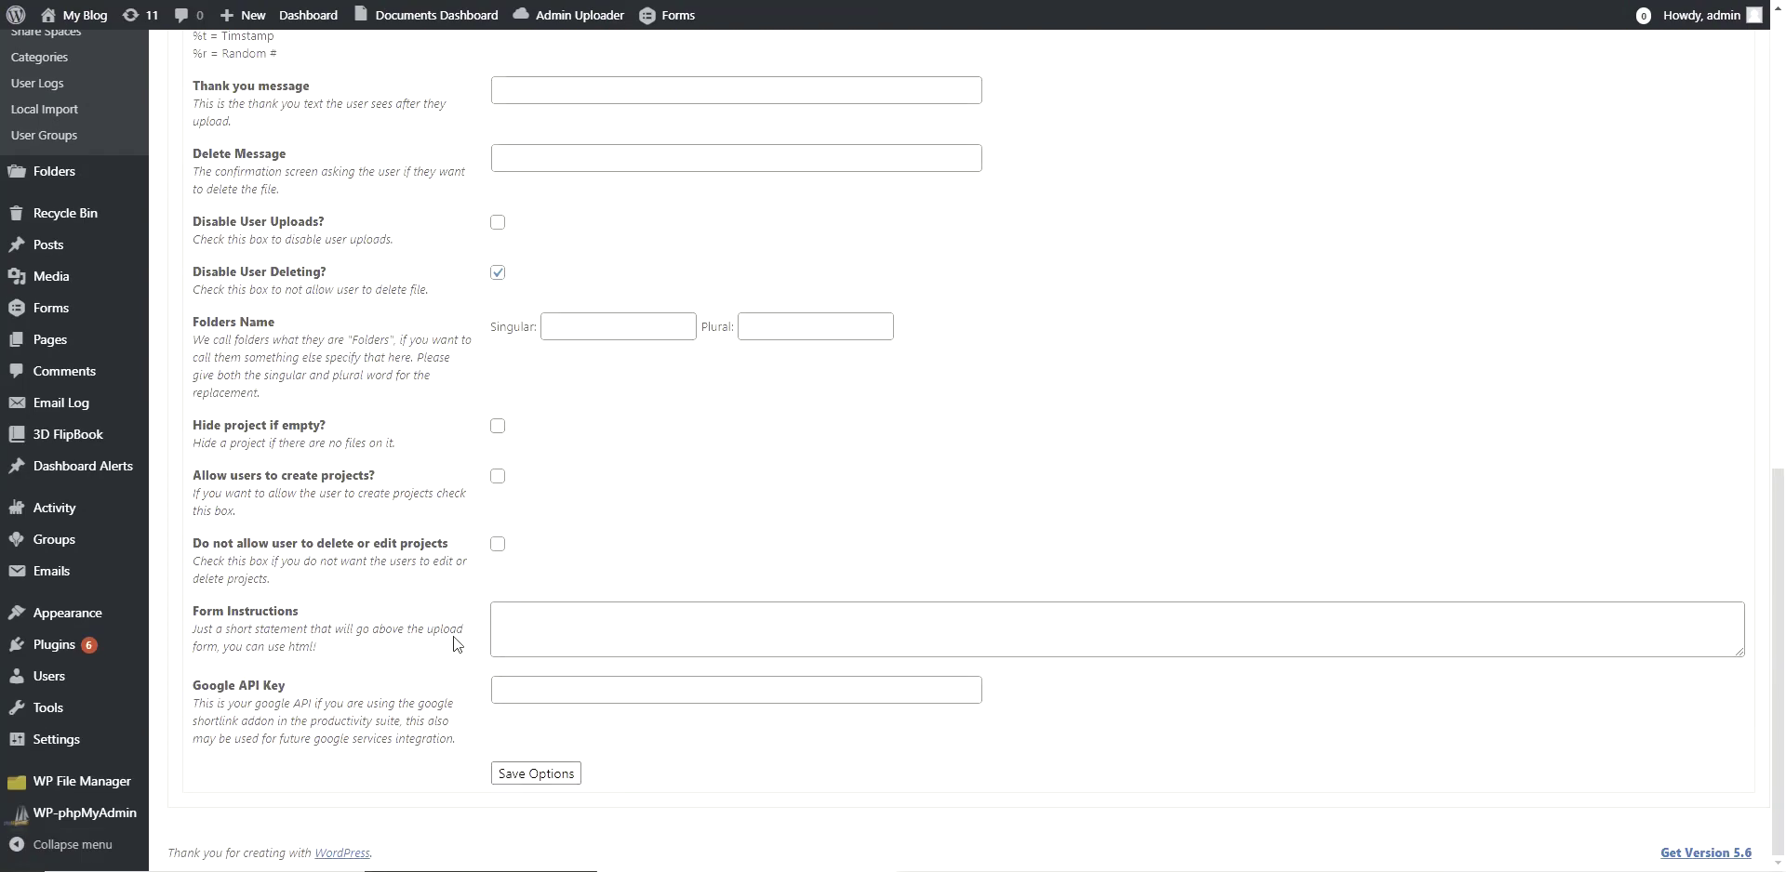
scroll(455, 645, up, 5)
scroll(383, 329, up, 3)
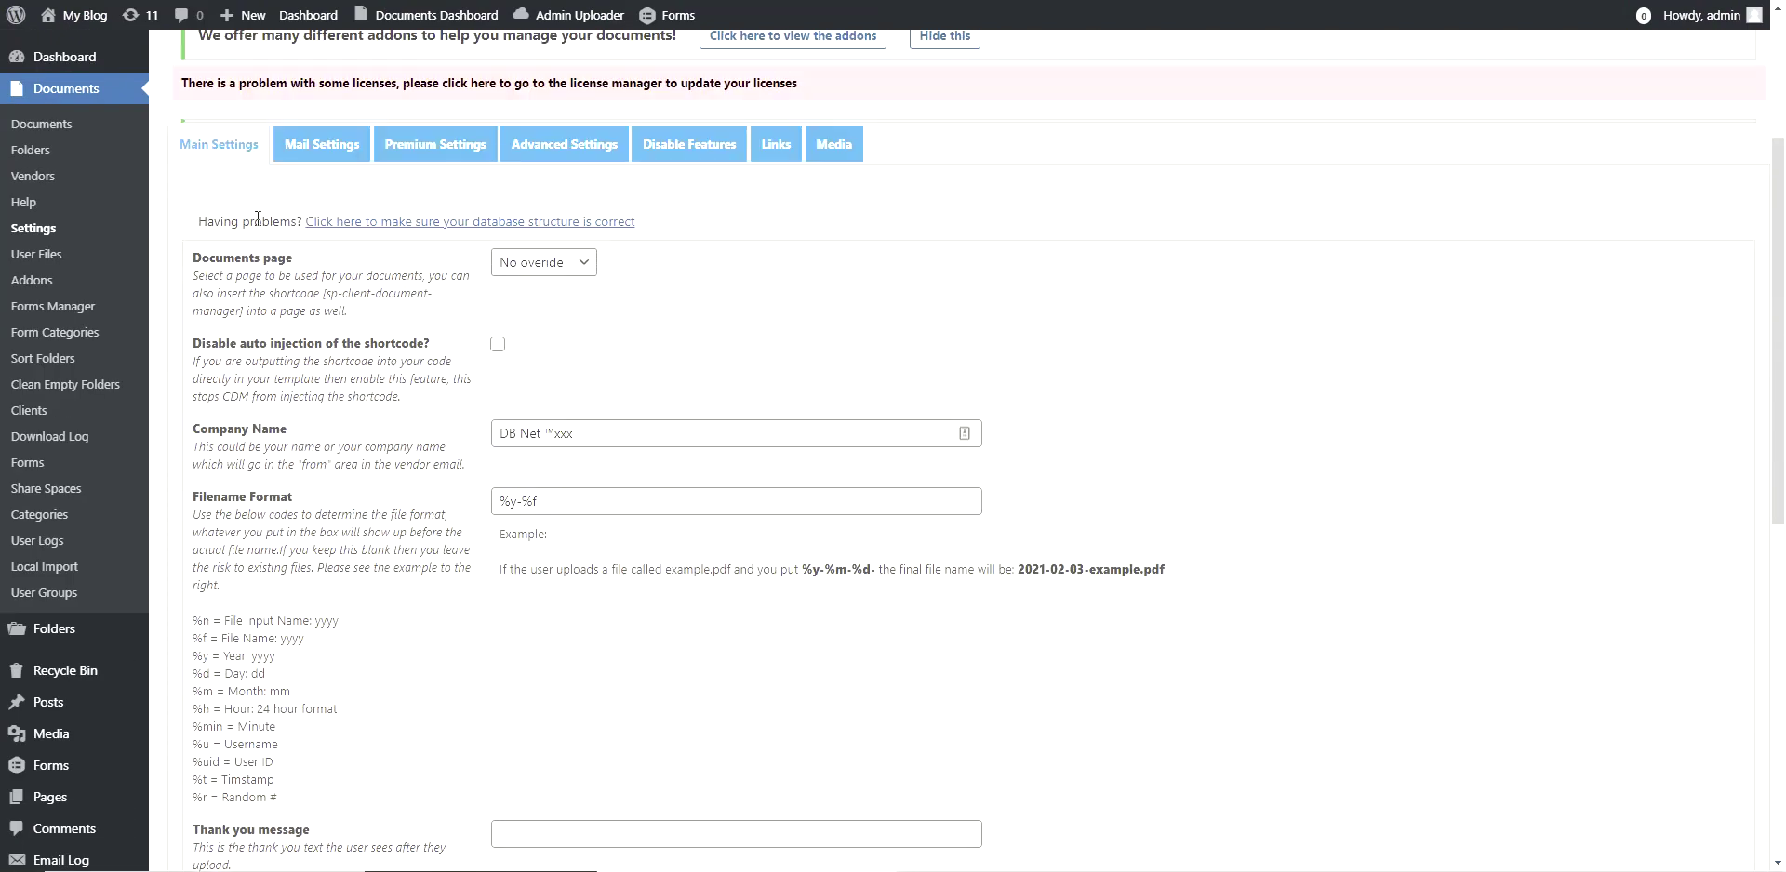
click(321, 145)
scroll(392, 518, up, 2)
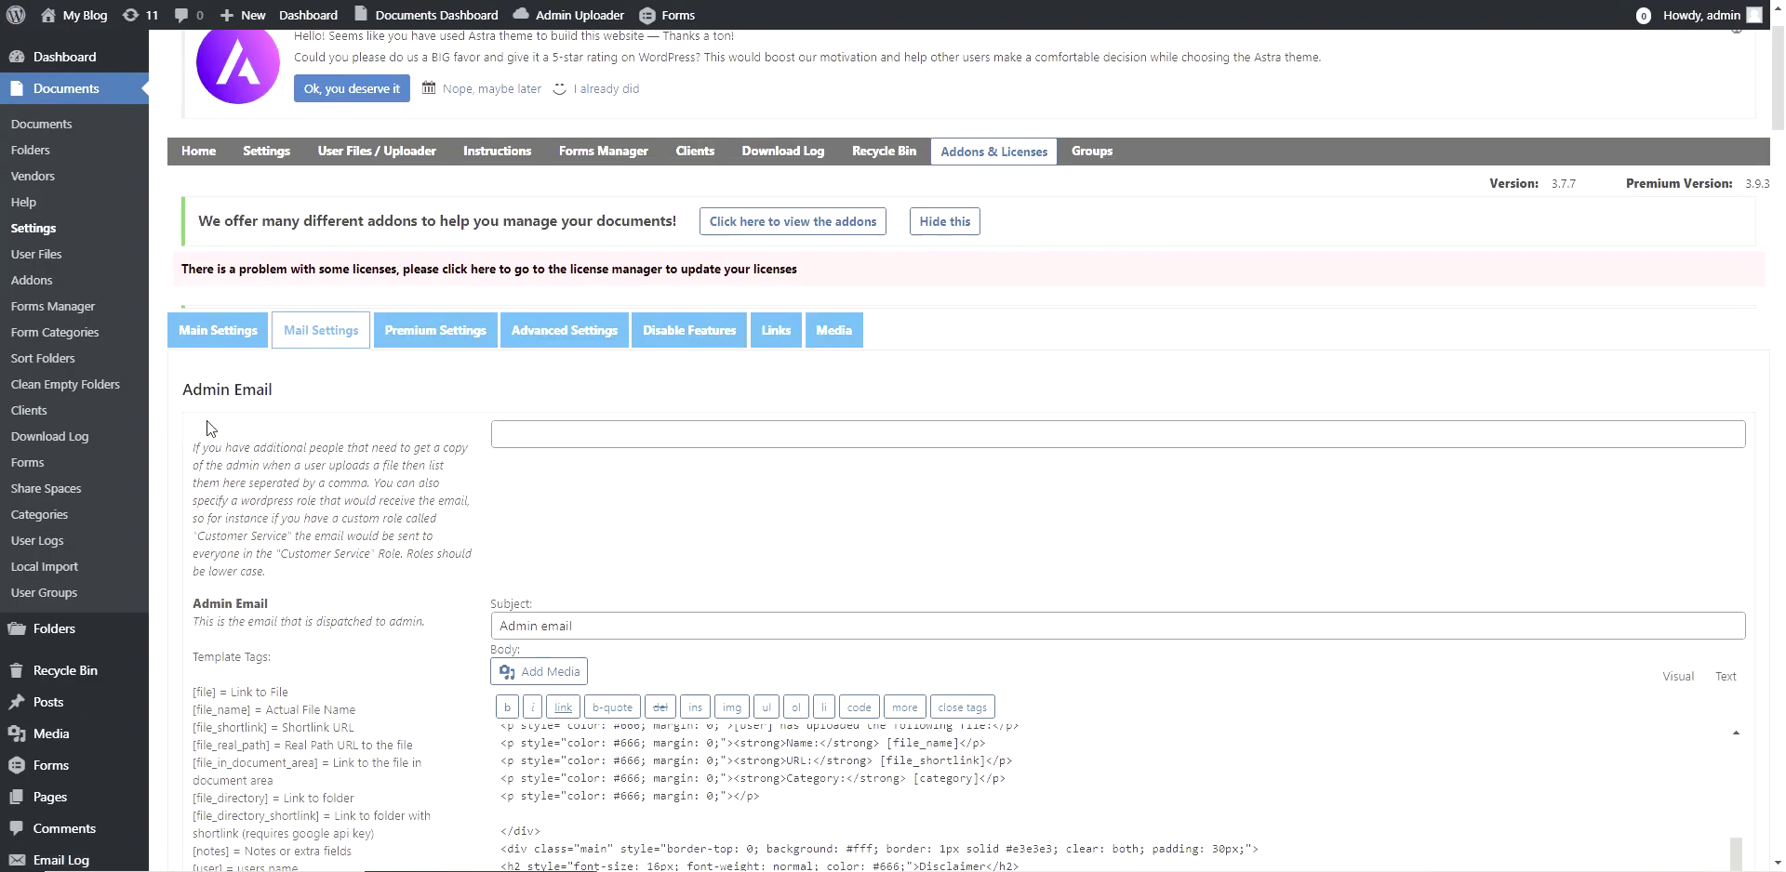
scroll(392, 518, down, 9)
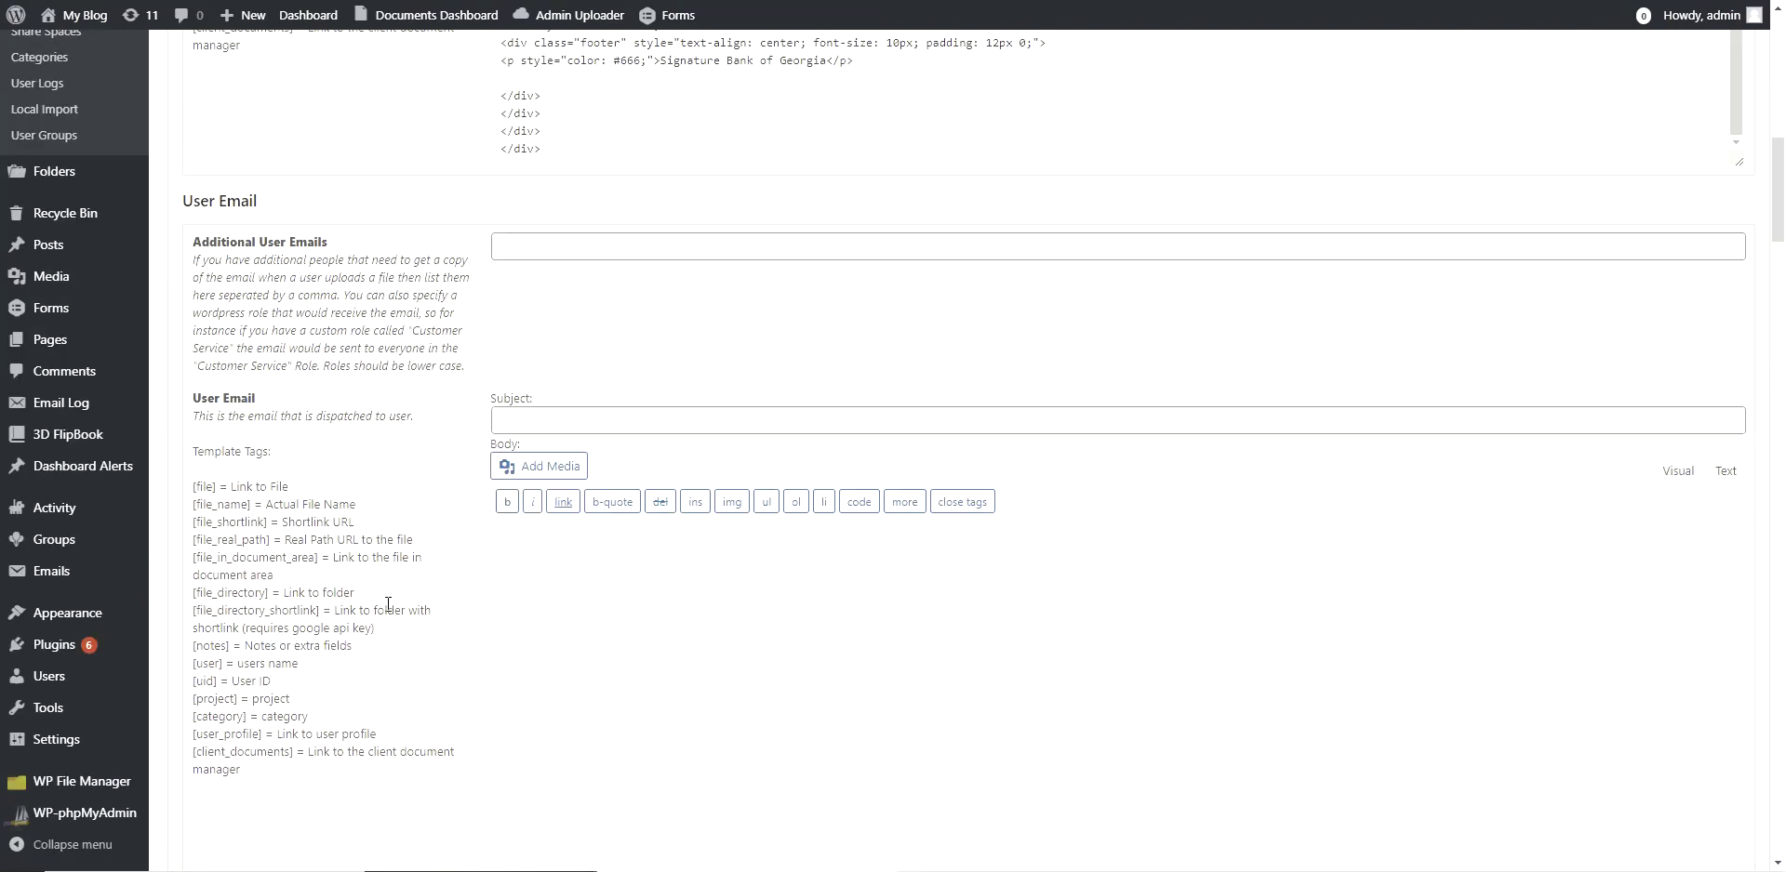
scroll(393, 588, up, 4)
scroll(393, 595, down, 3)
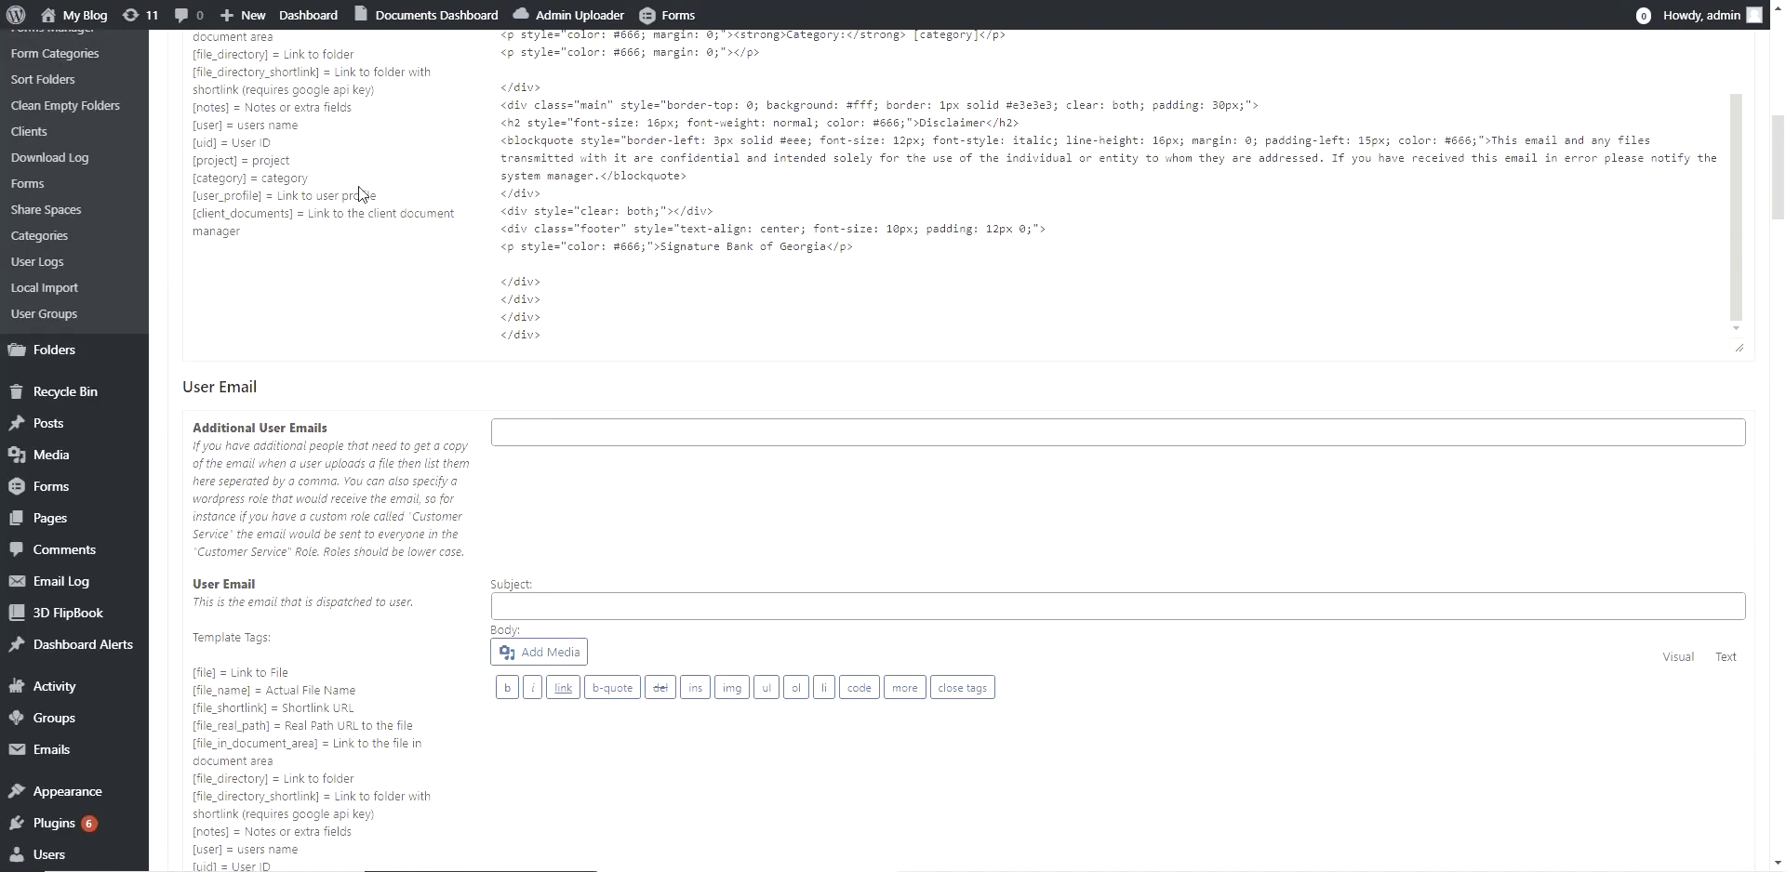
scroll(519, 341, up, 2)
scroll(320, 270, up, 5)
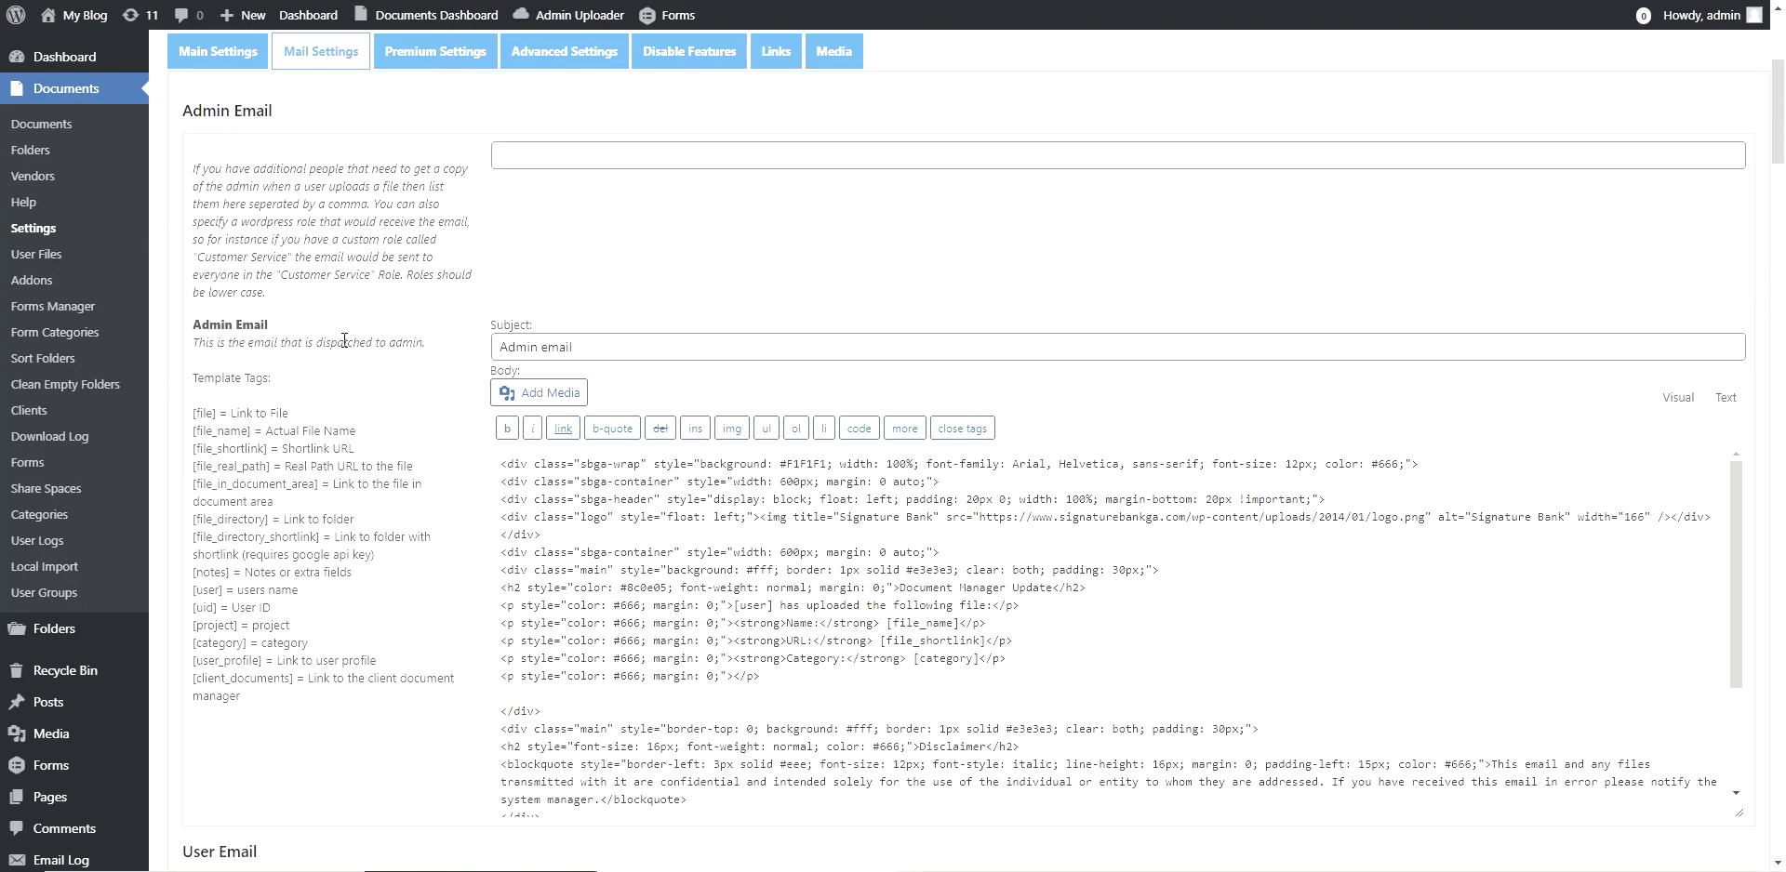
scroll(389, 316, down, 11)
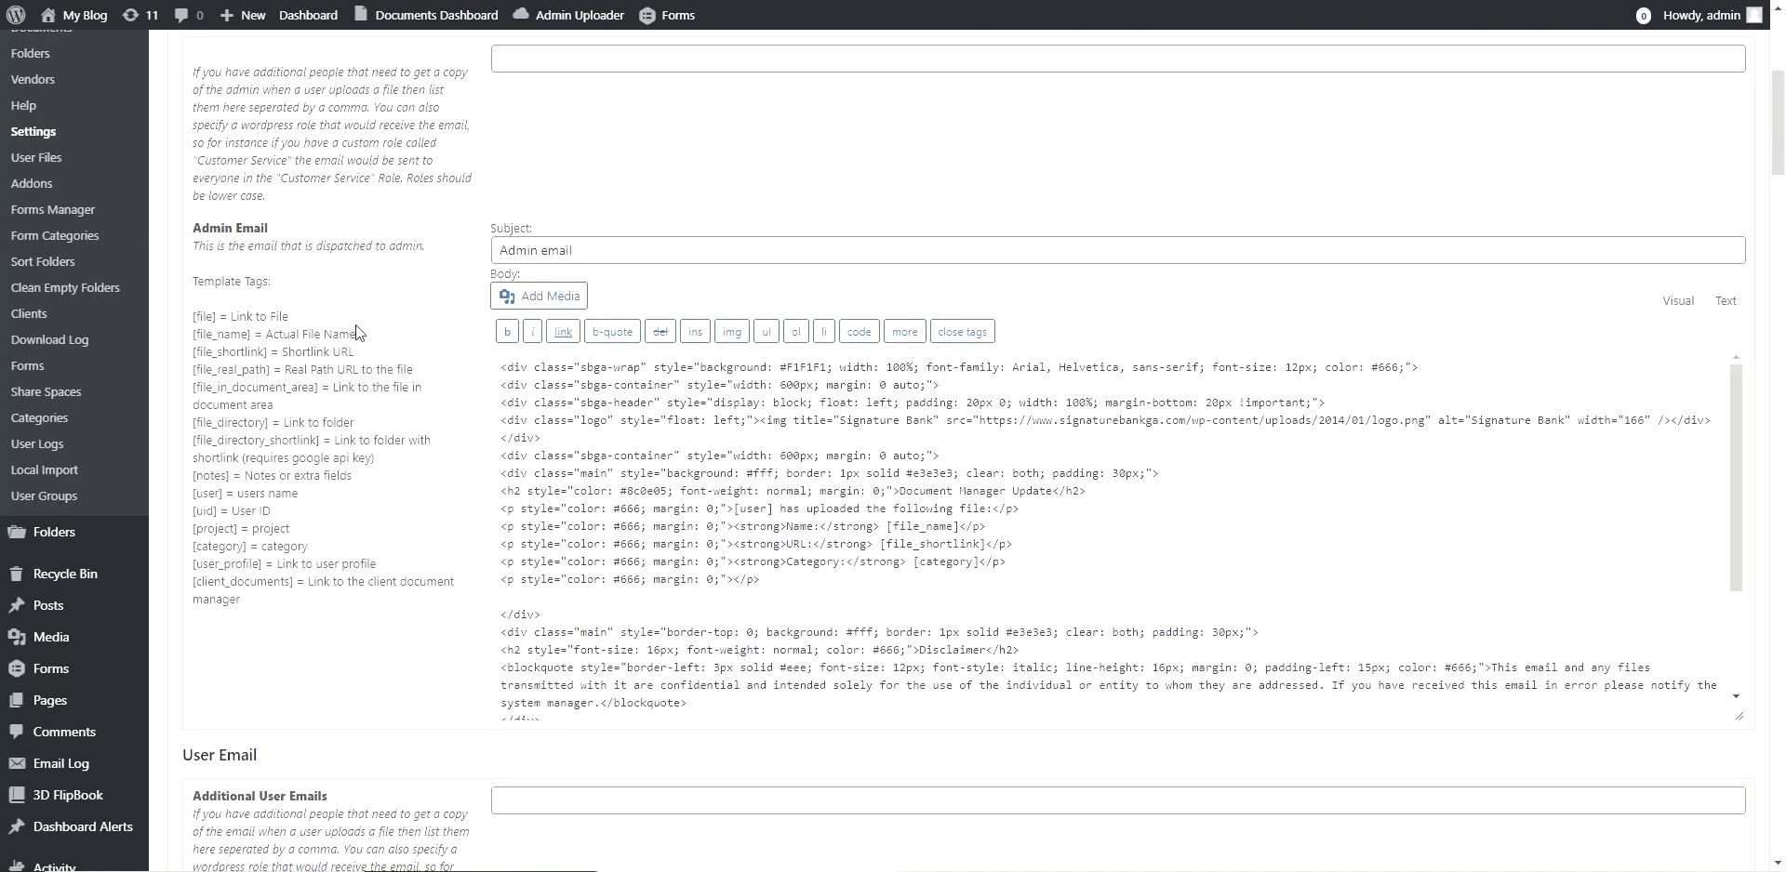
scroll(365, 427, down, 6)
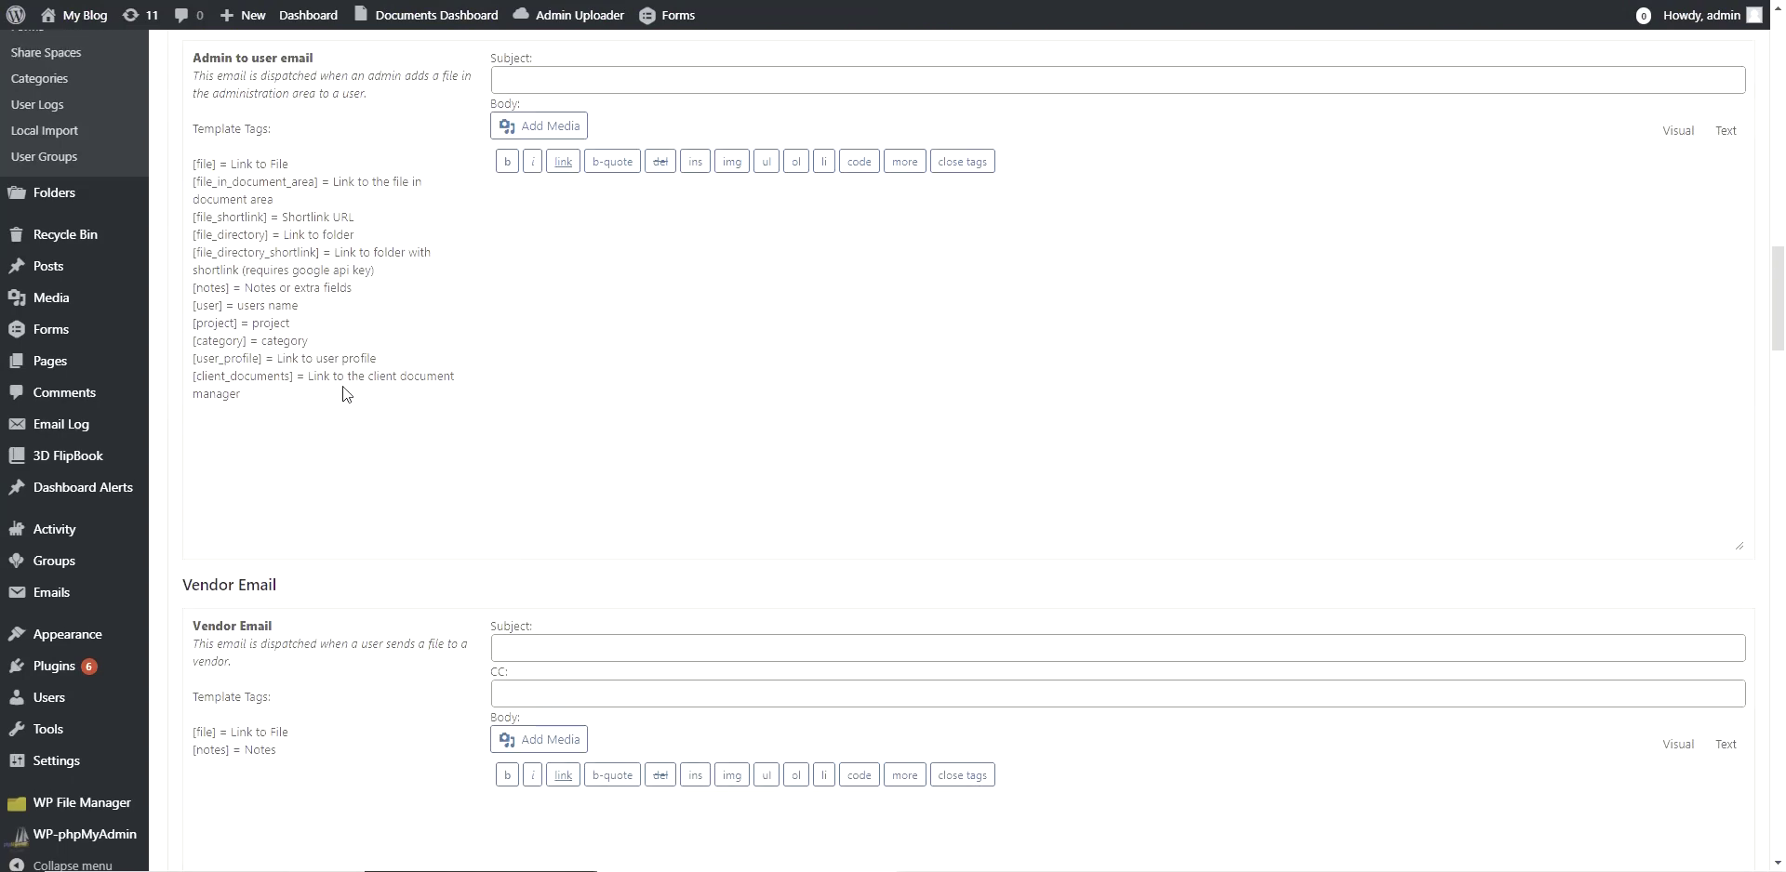
scroll(342, 387, up, 1)
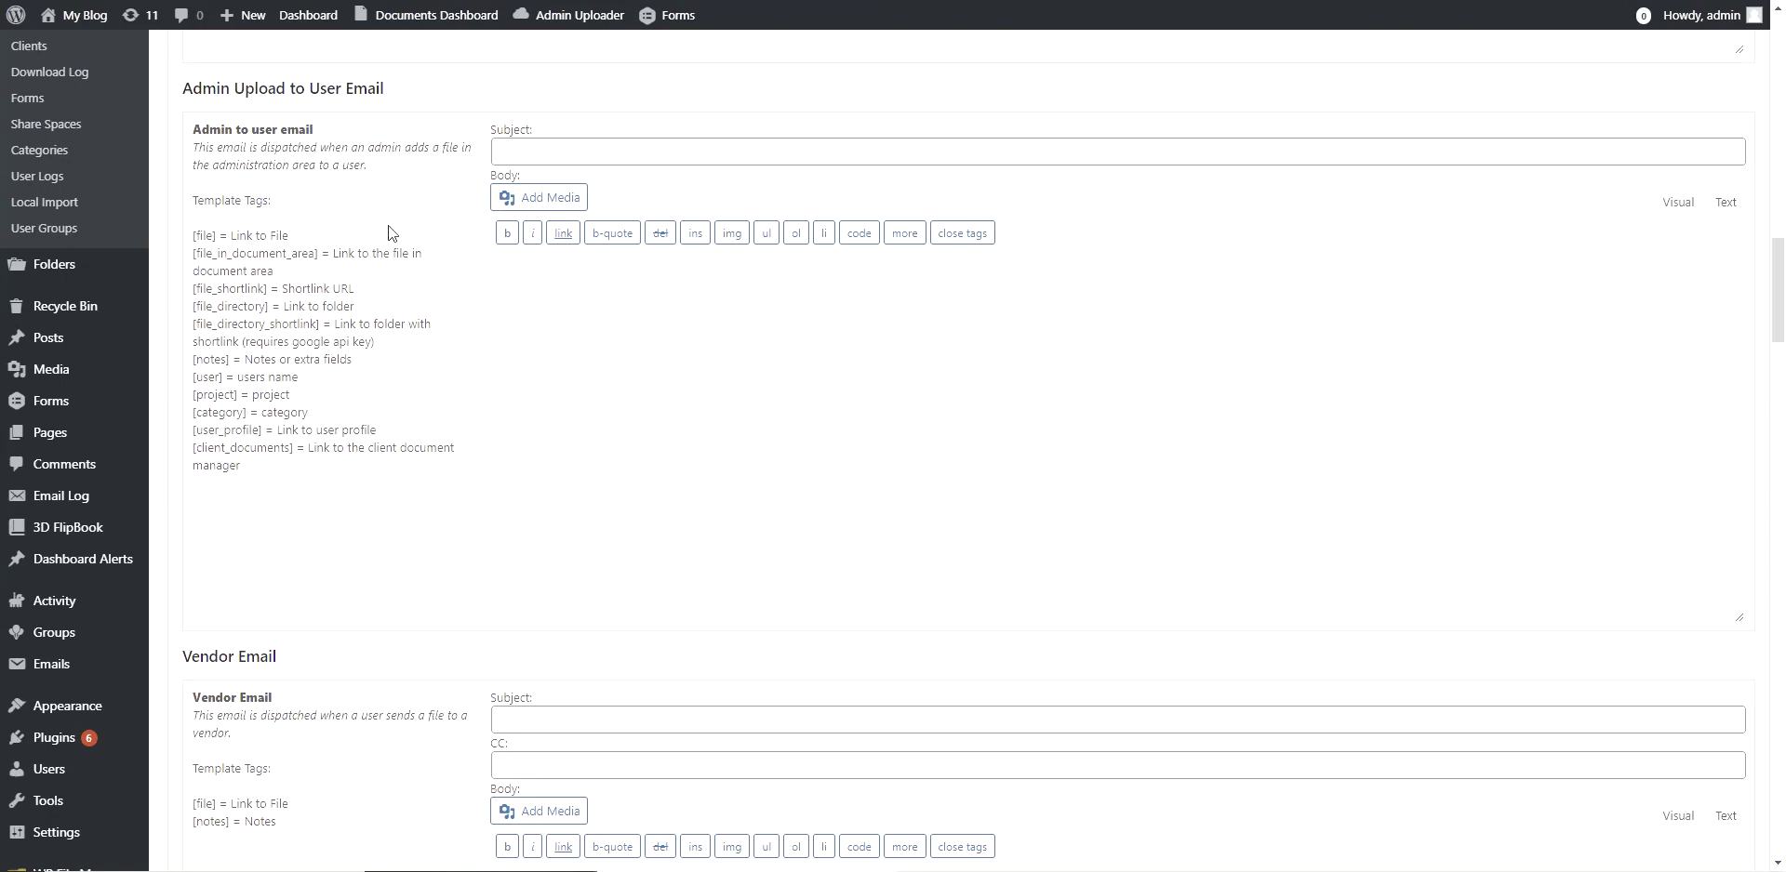
scroll(261, 464, down, 8)
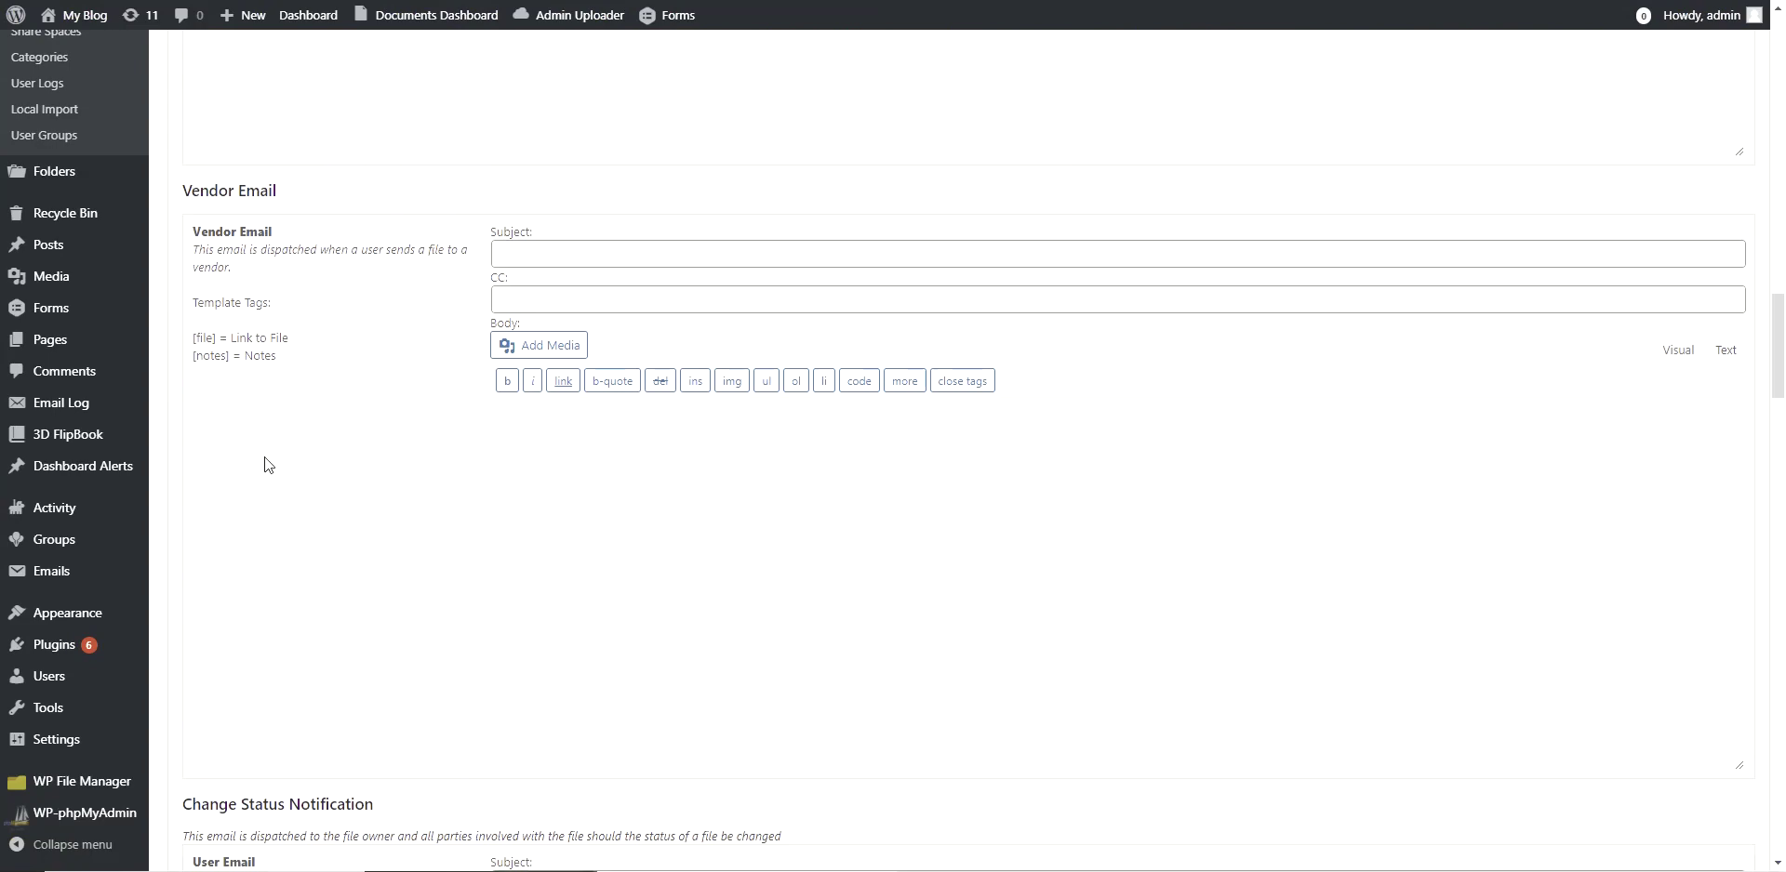
scroll(264, 464, down, 7)
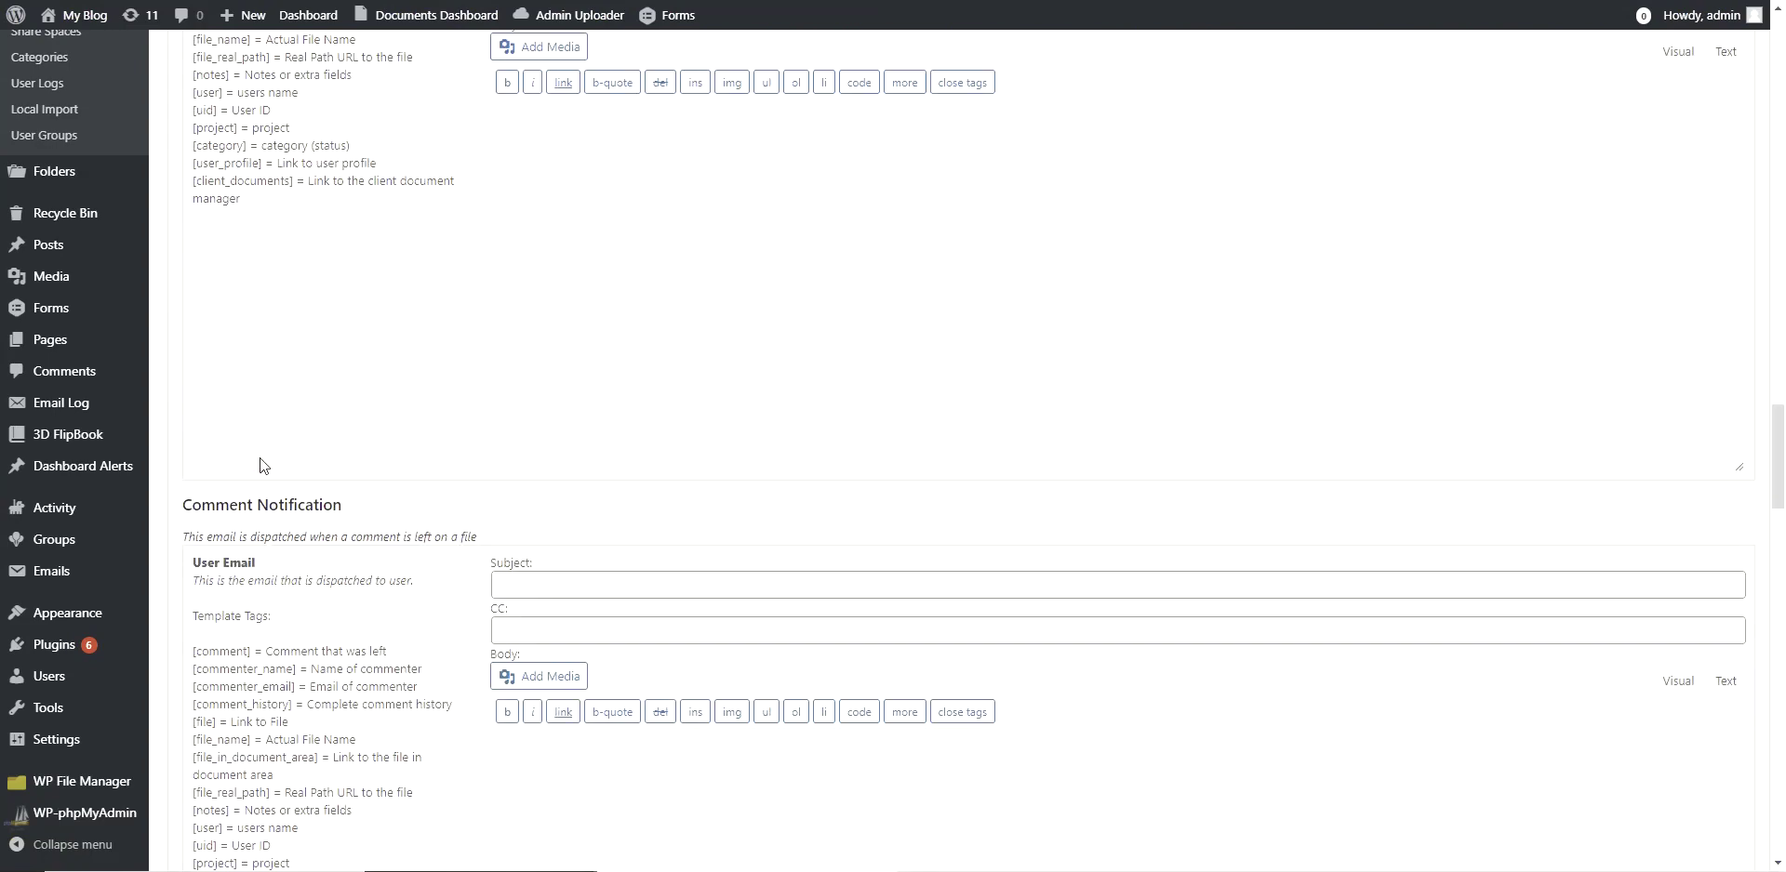
scroll(264, 465, up, 4)
scroll(261, 463, down, 19)
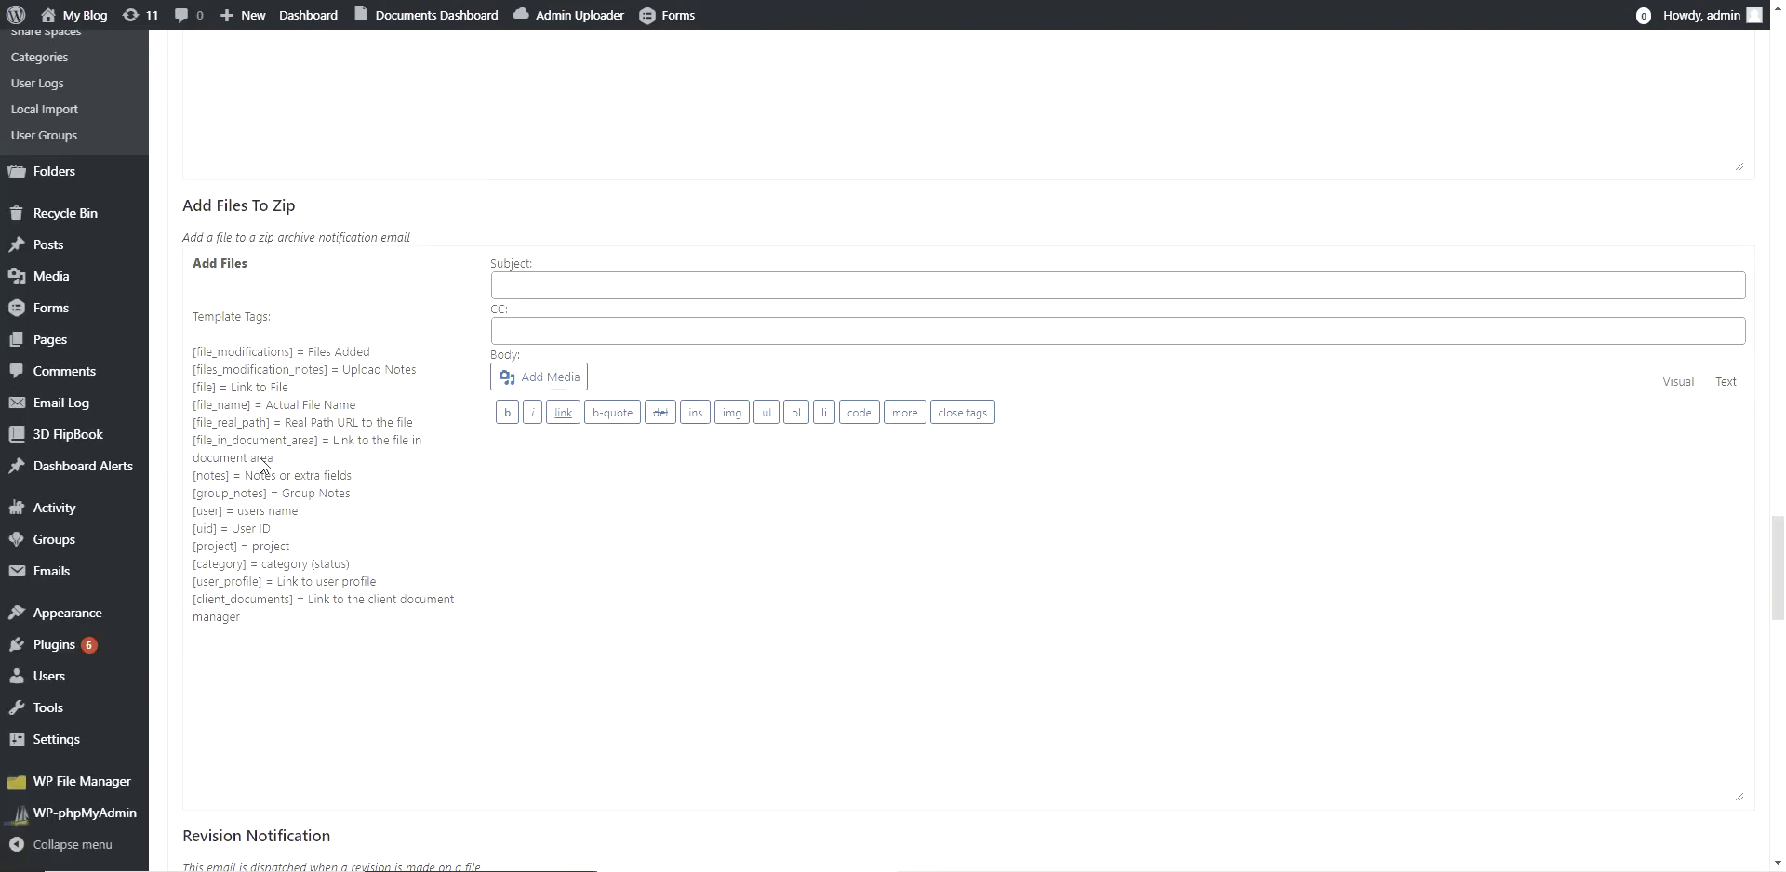
scroll(279, 437, down, 10)
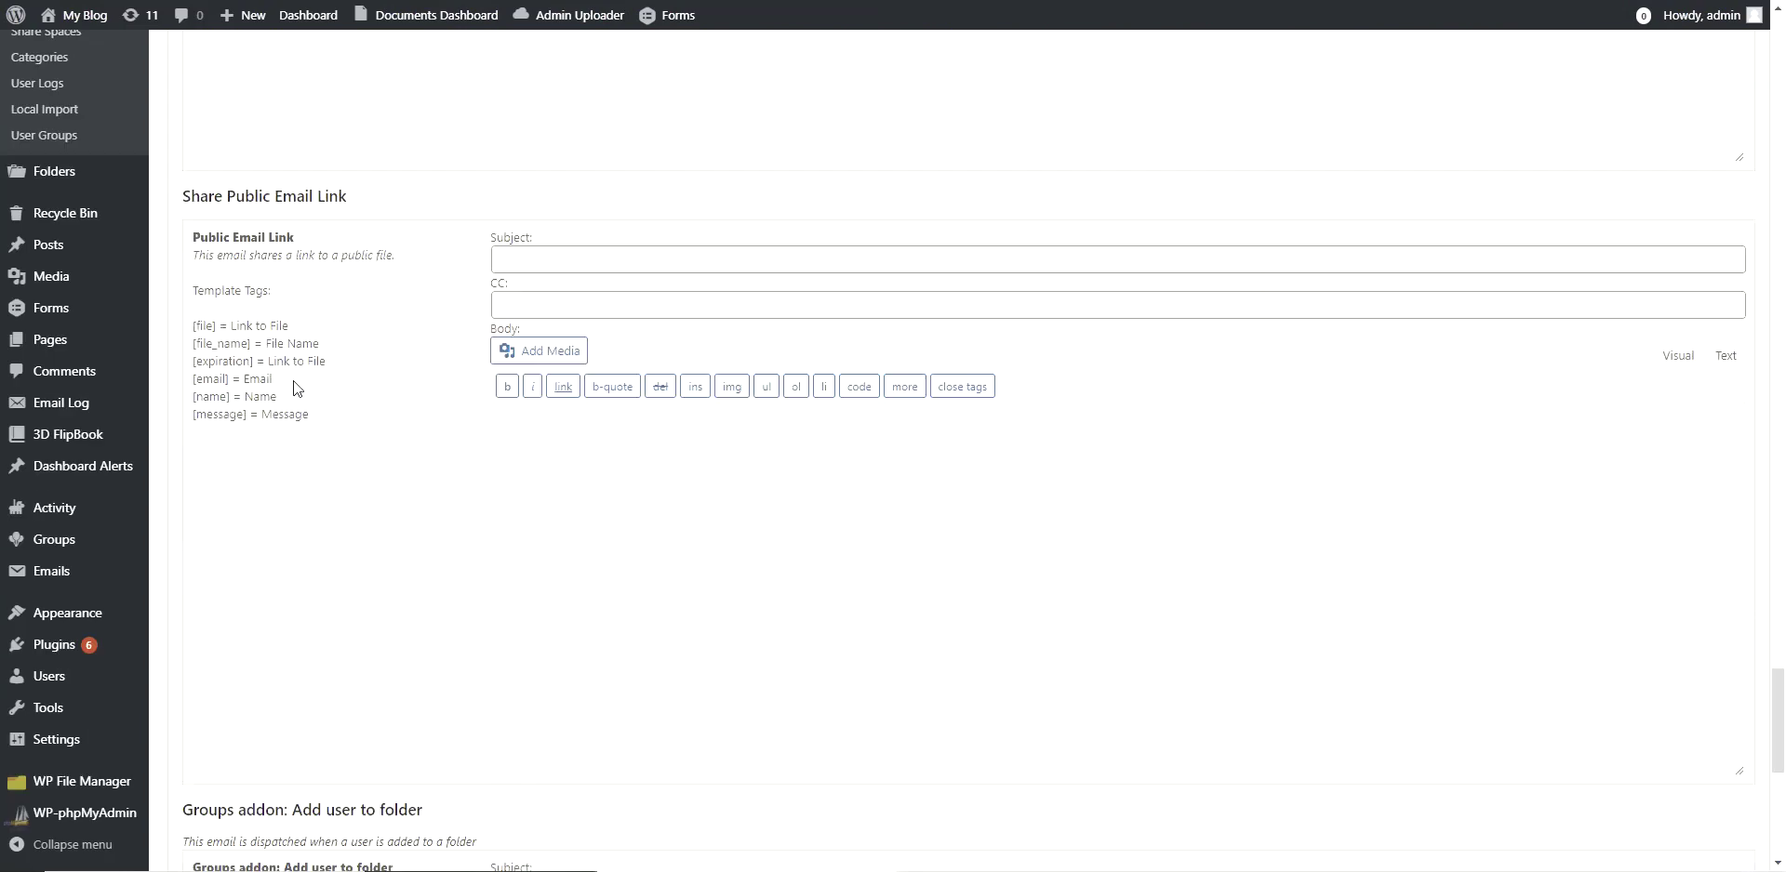
scroll(301, 421, down, 3)
scroll(305, 418, up, 3)
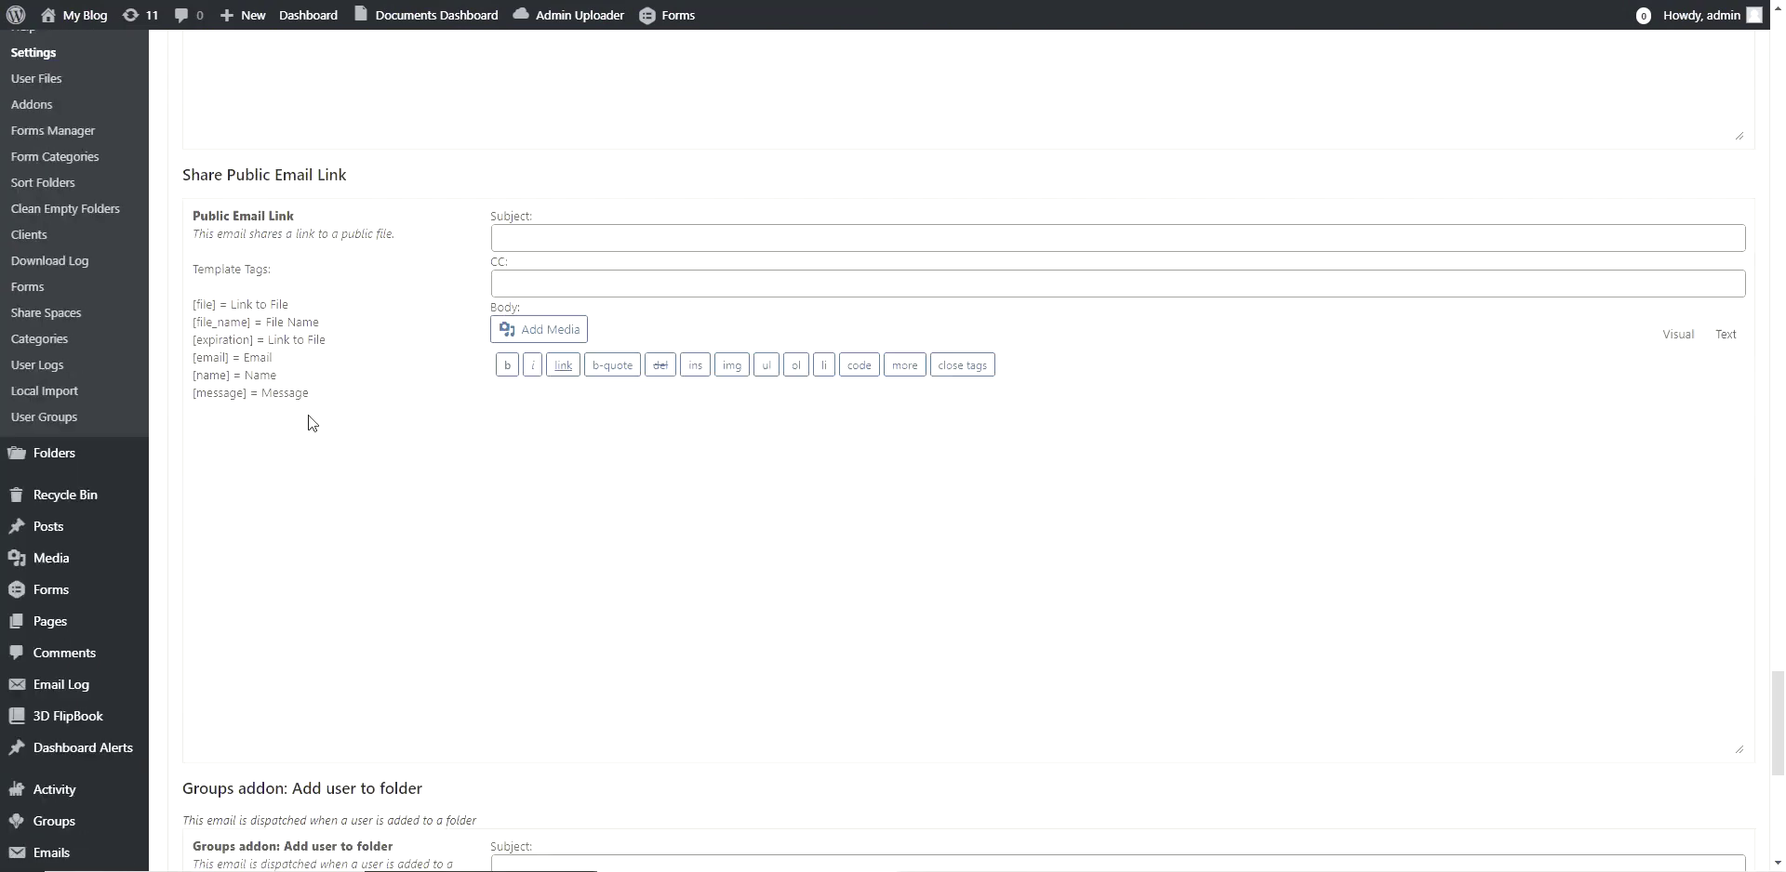
scroll(309, 415, down, 2)
scroll(309, 415, down, 5)
scroll(316, 383, up, 20)
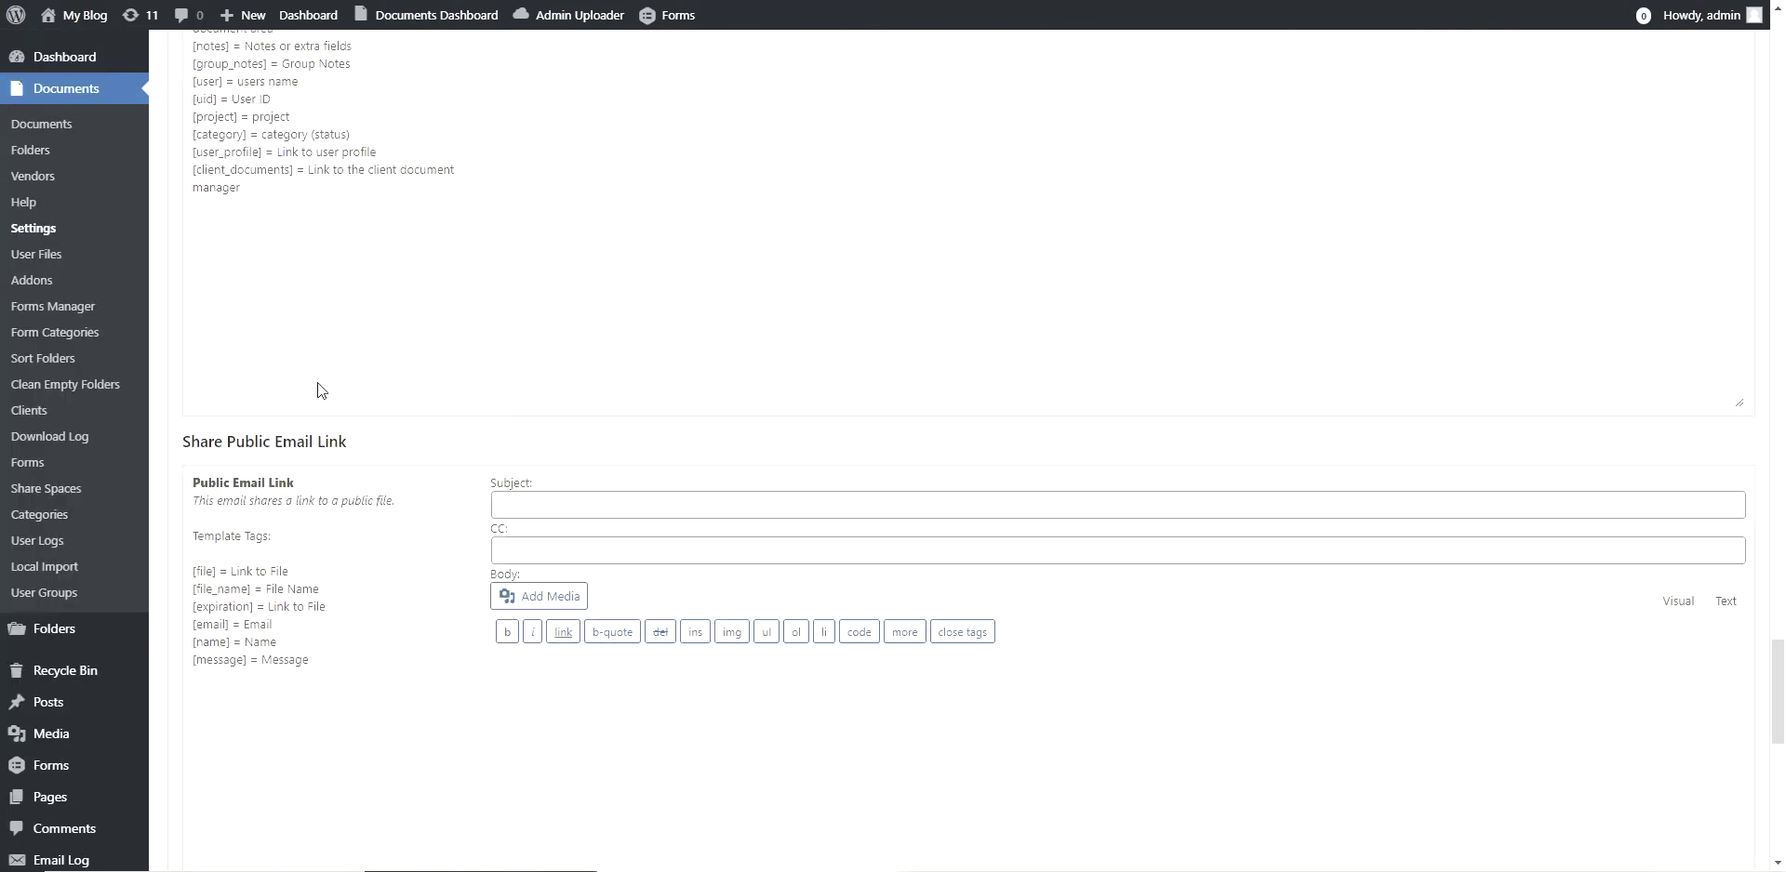
scroll(313, 389, up, 15)
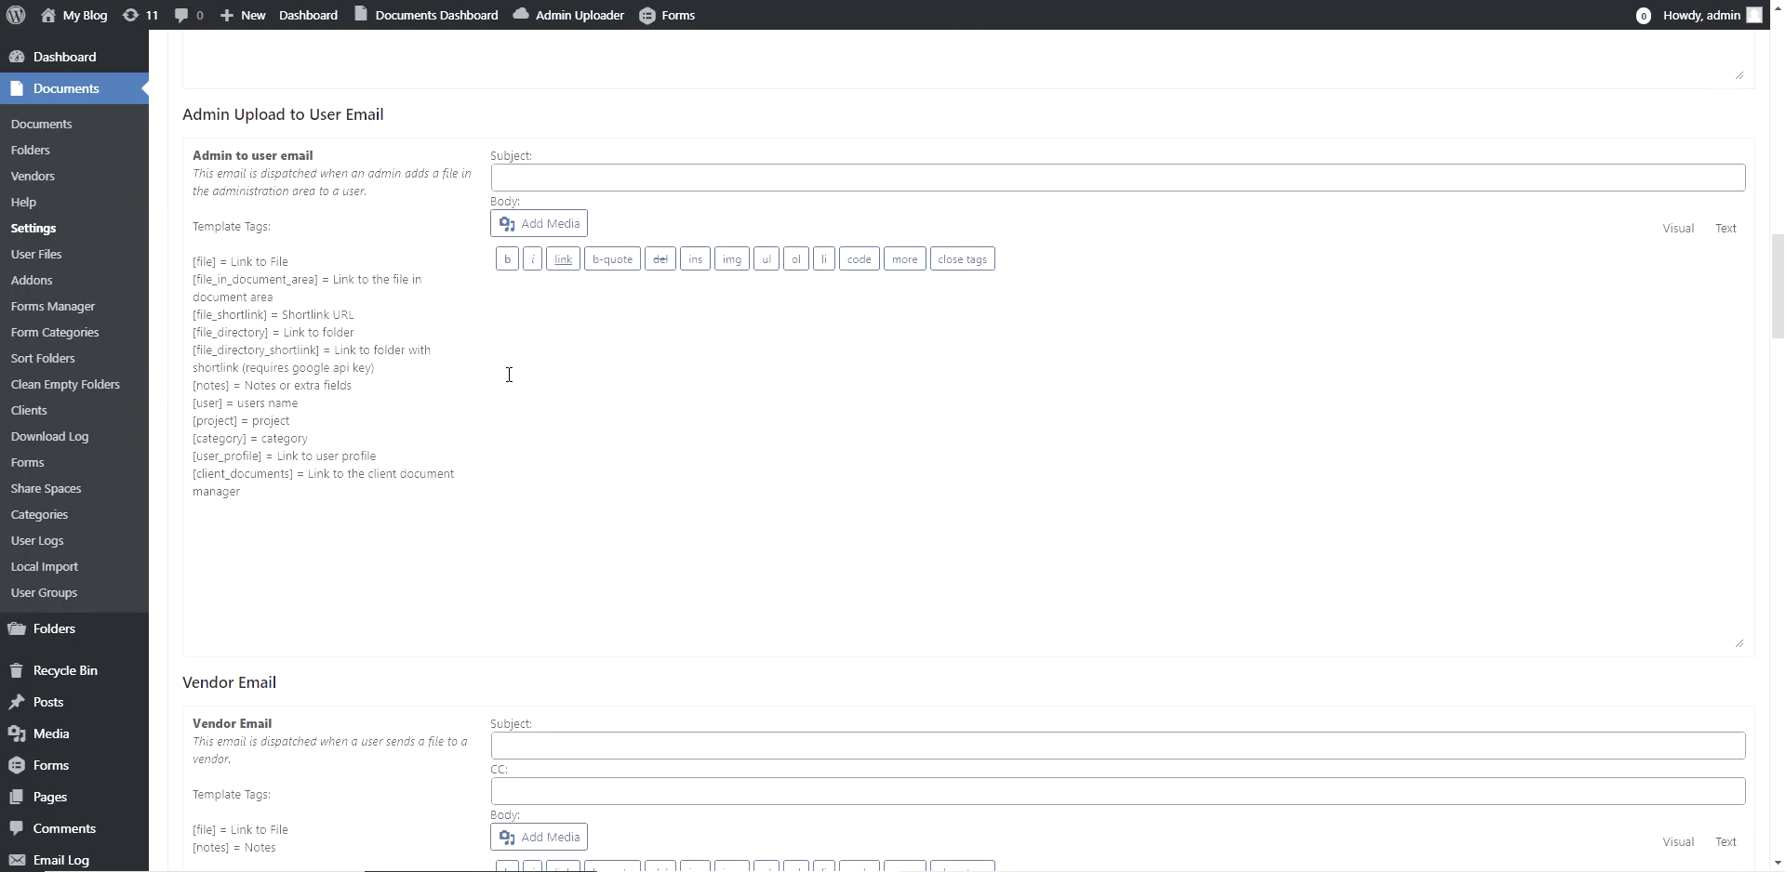
scroll(424, 359, up, 15)
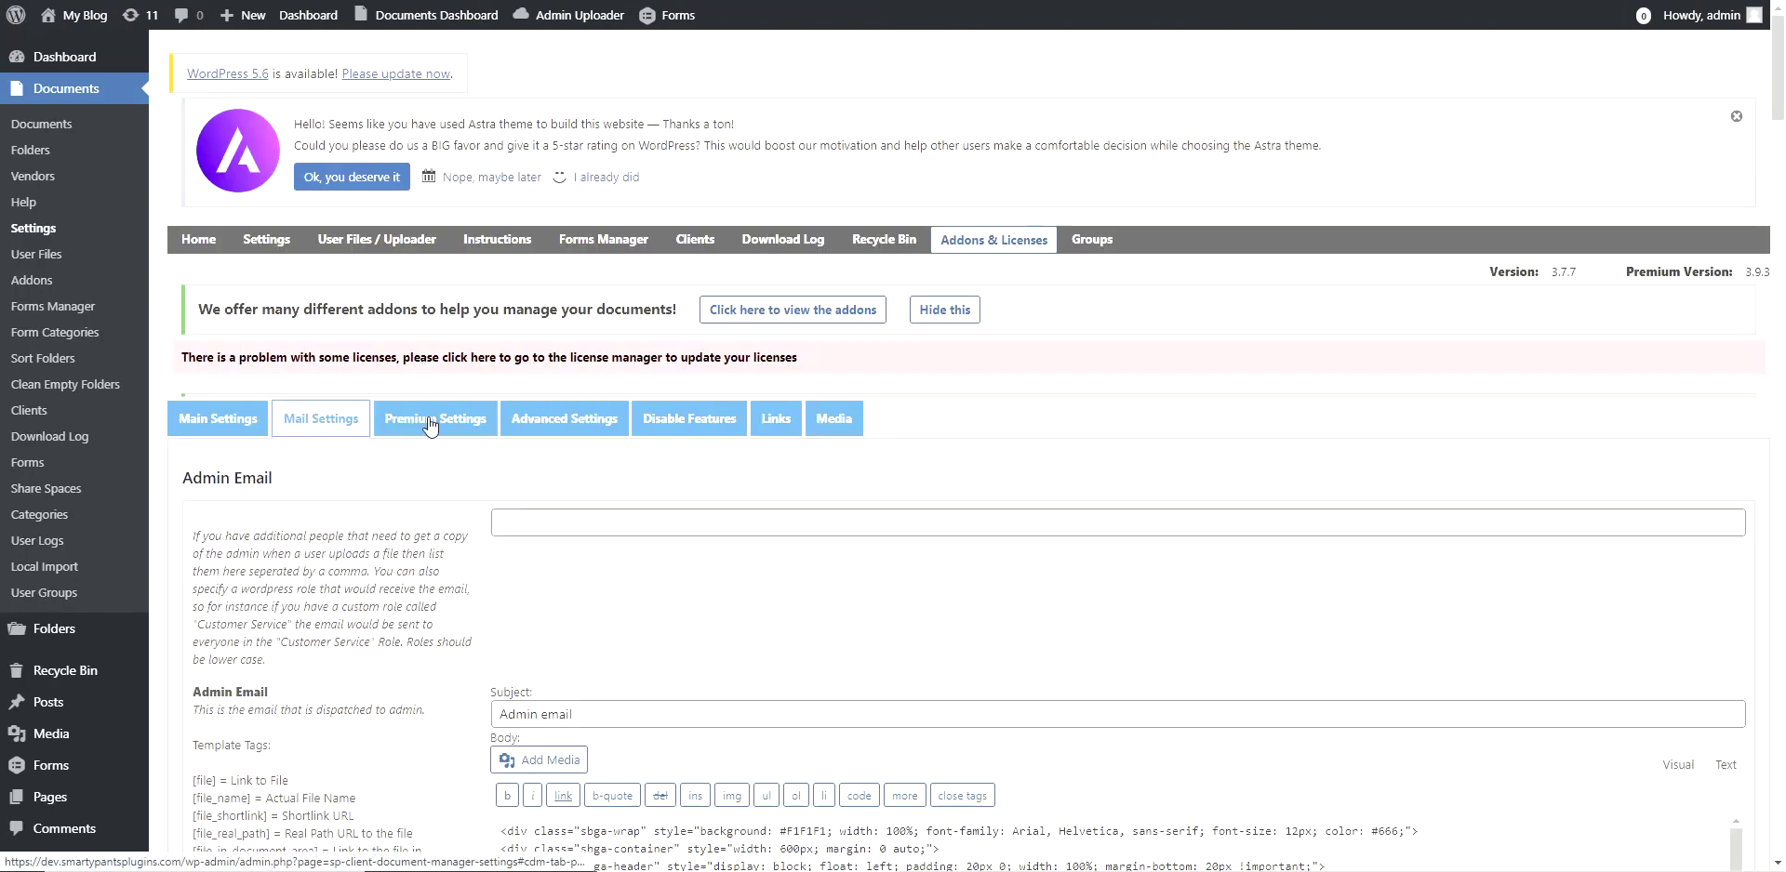
Browse the Premium Settings and Advanced Settings tabs.
click(433, 421)
scroll(554, 410, down, 10)
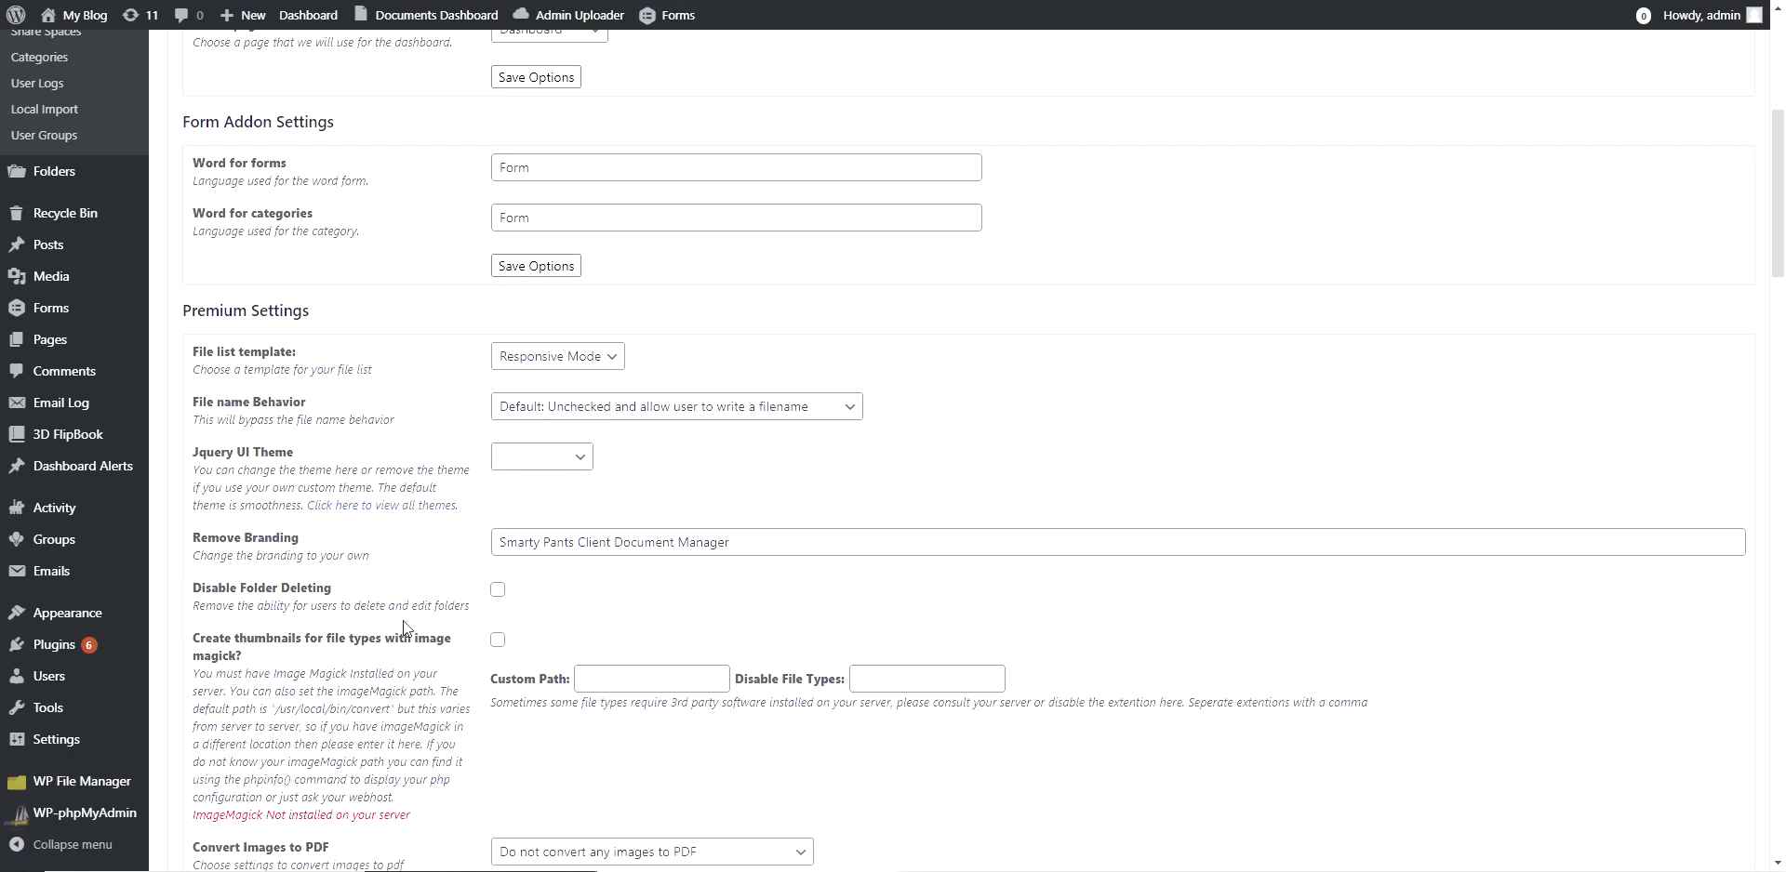
scroll(404, 625, down, 4)
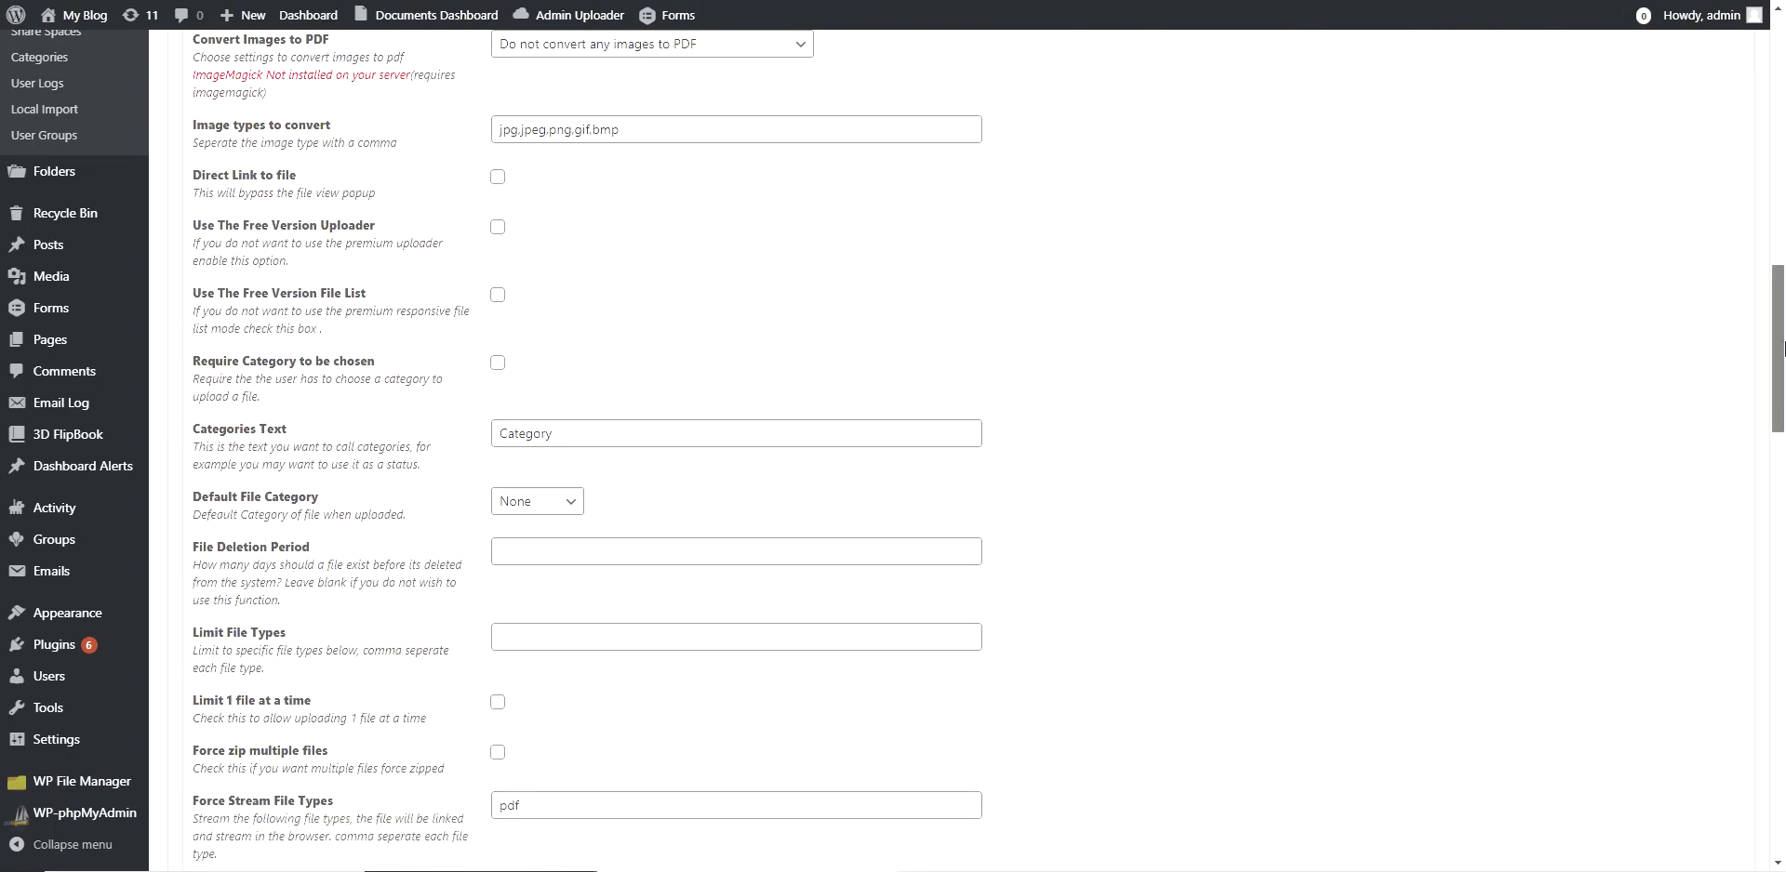
drag(1778, 349, 1780, 93)
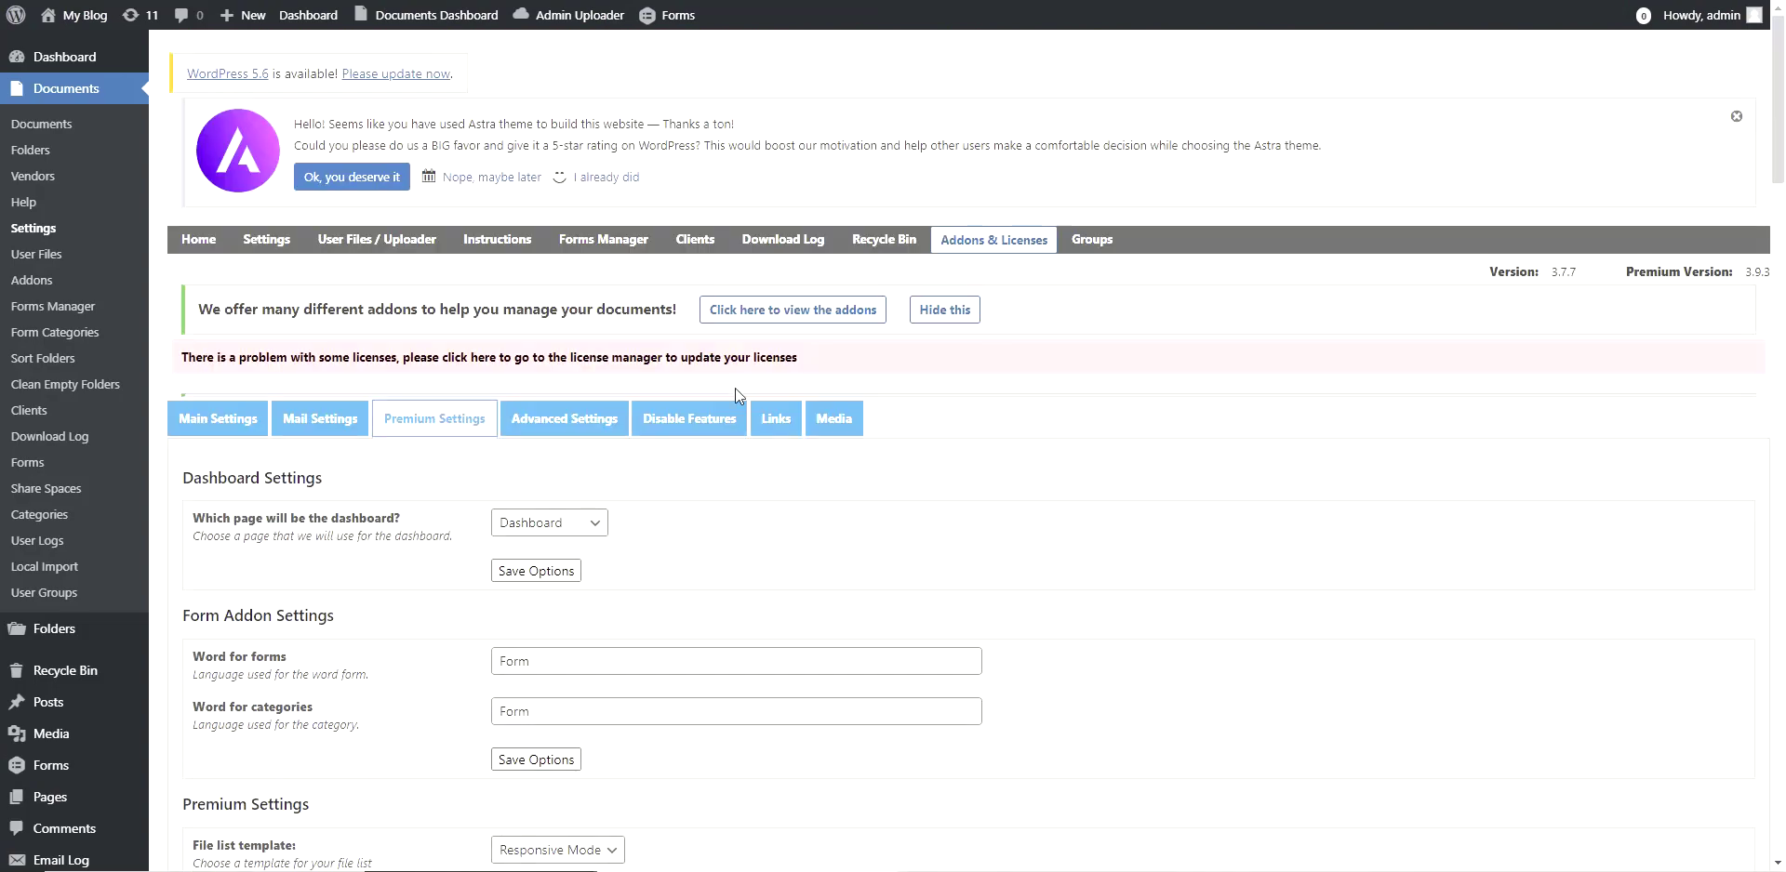
click(565, 421)
scroll(837, 406, down, 9)
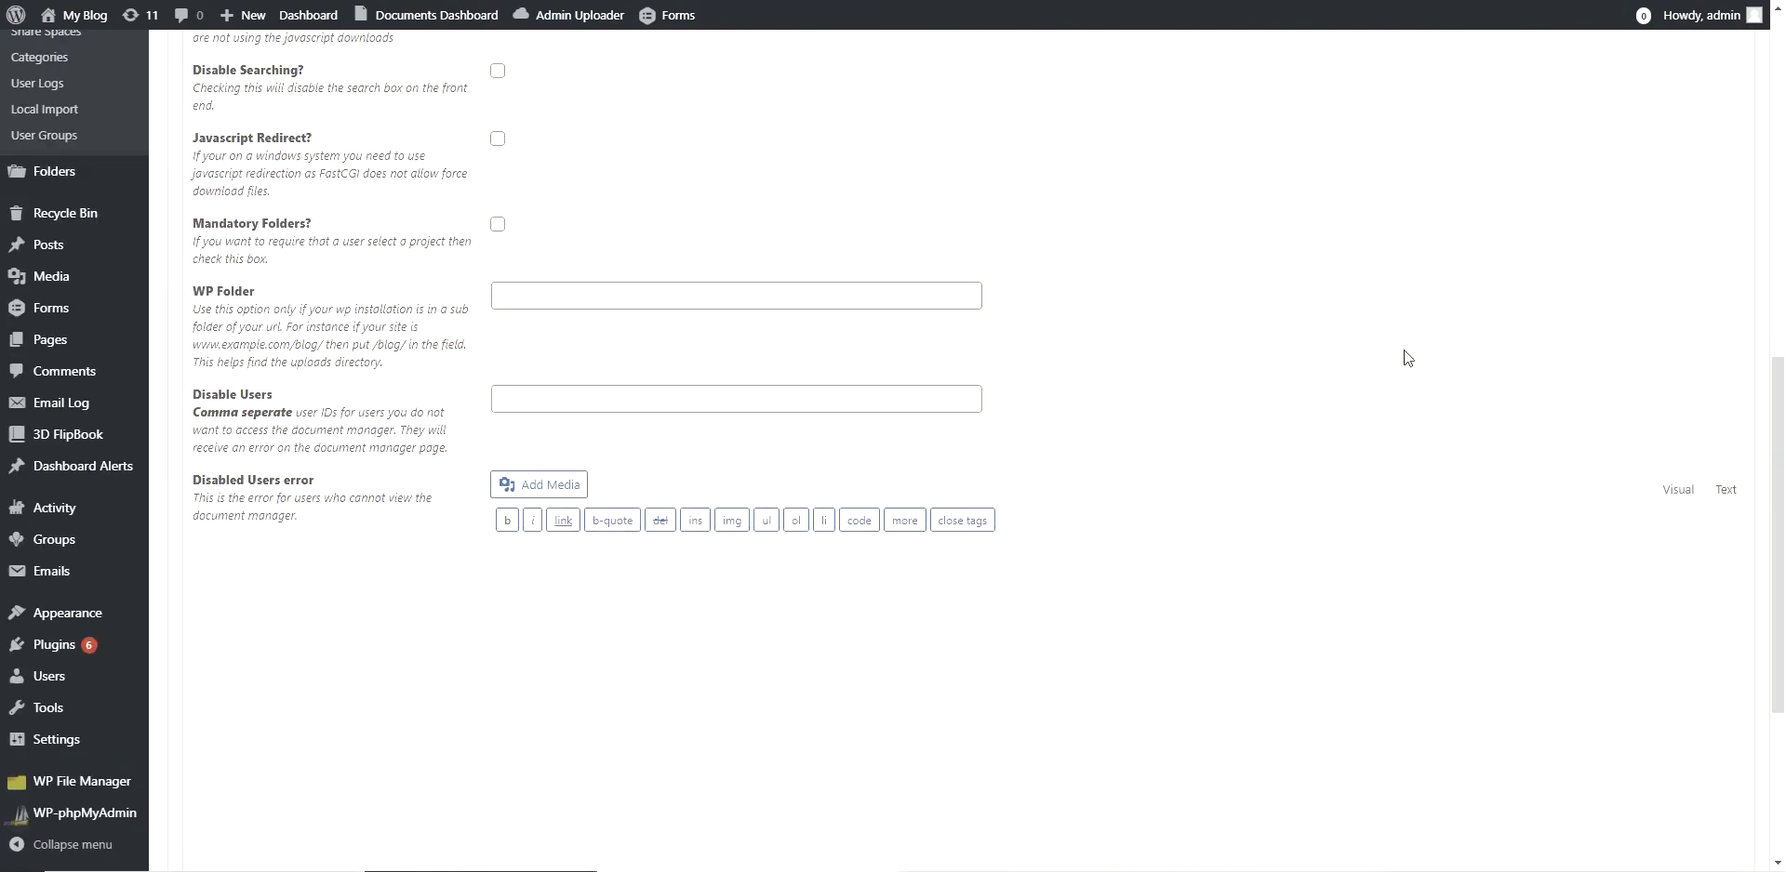
scroll(796, 424, up, 5)
scroll(796, 424, down, 4)
scroll(701, 335, up, 5)
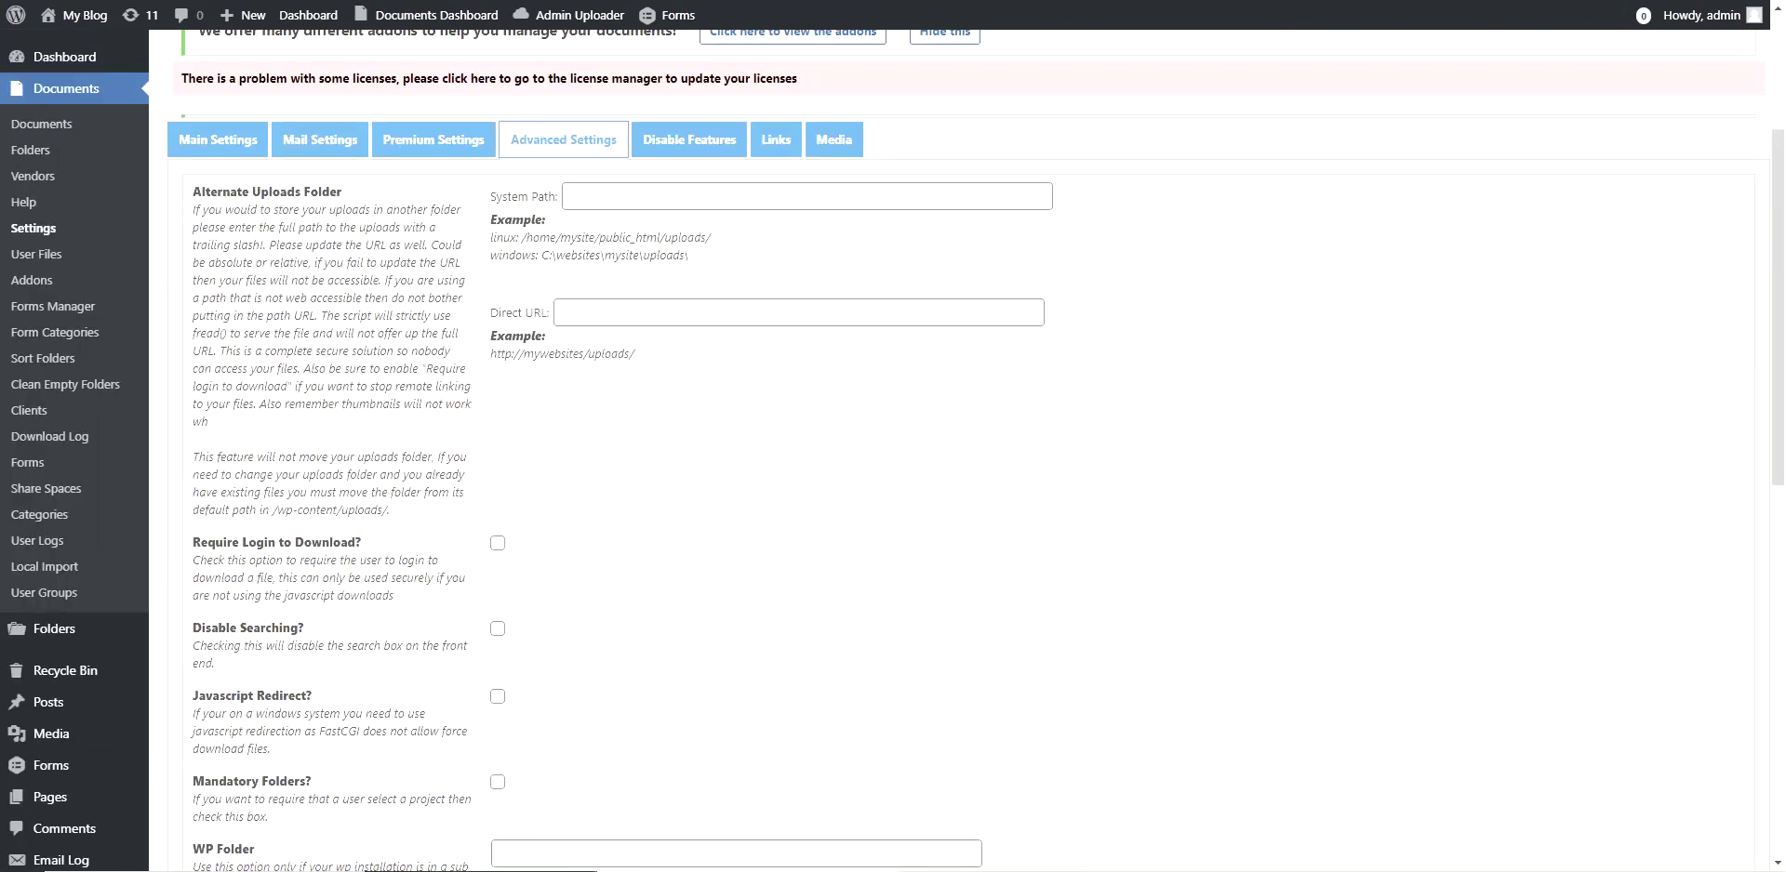
Browse the Disable Features, Links and Media tabs, then return to Main Settings.
click(721, 144)
scroll(646, 260, down, 4)
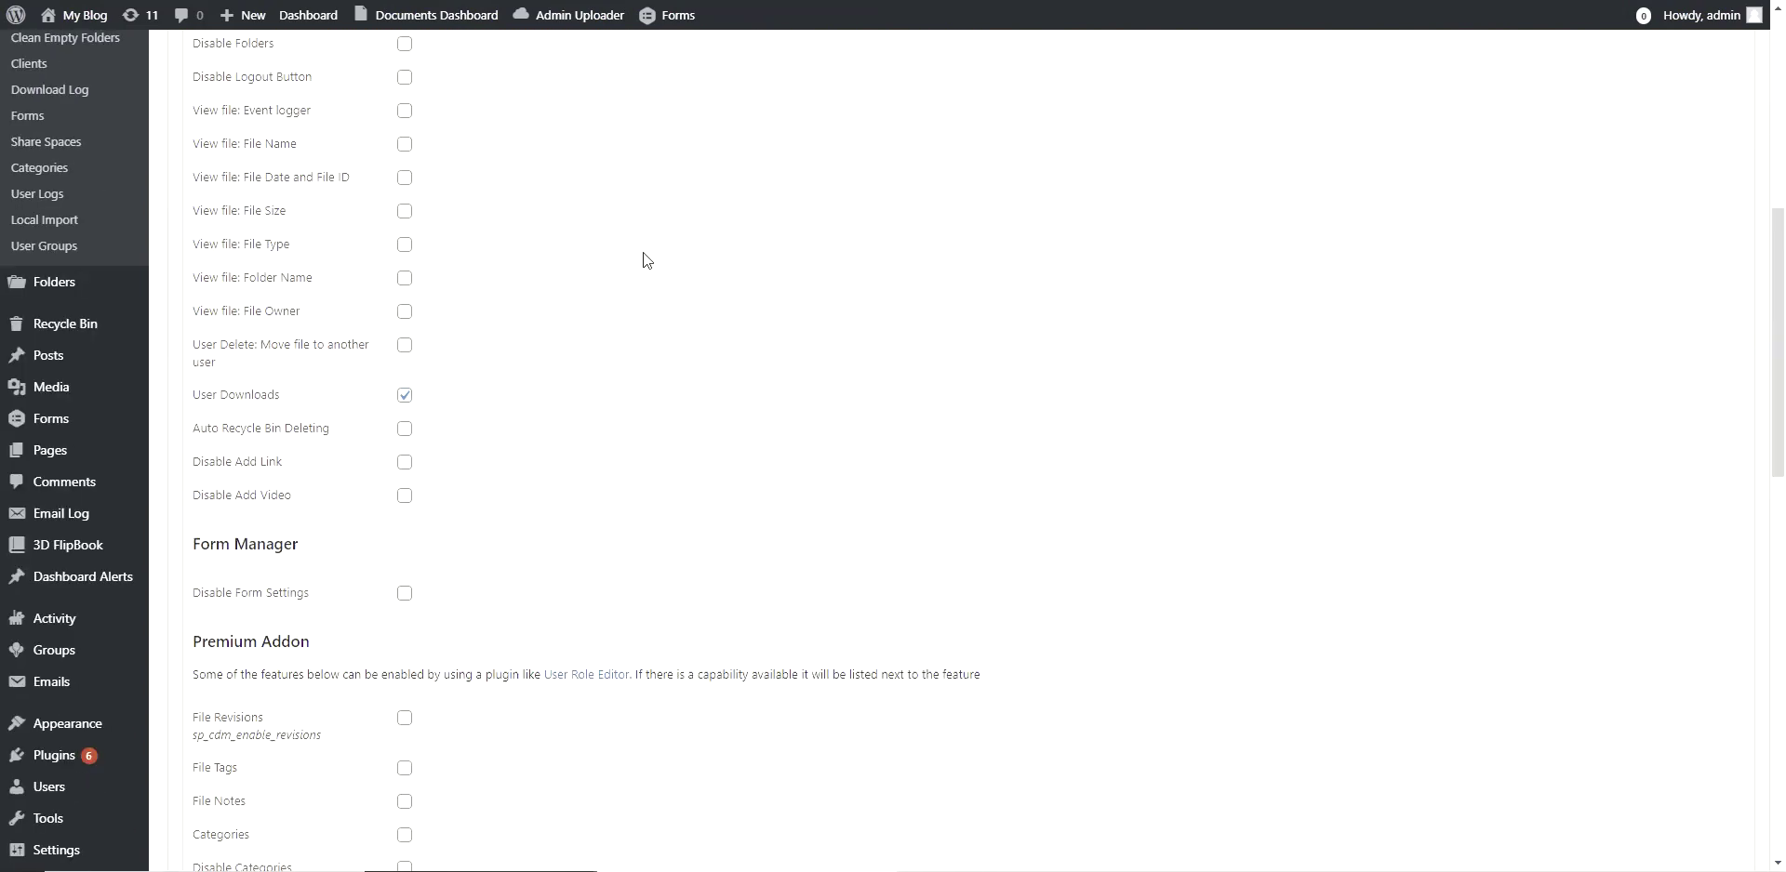
scroll(724, 260, up, 5)
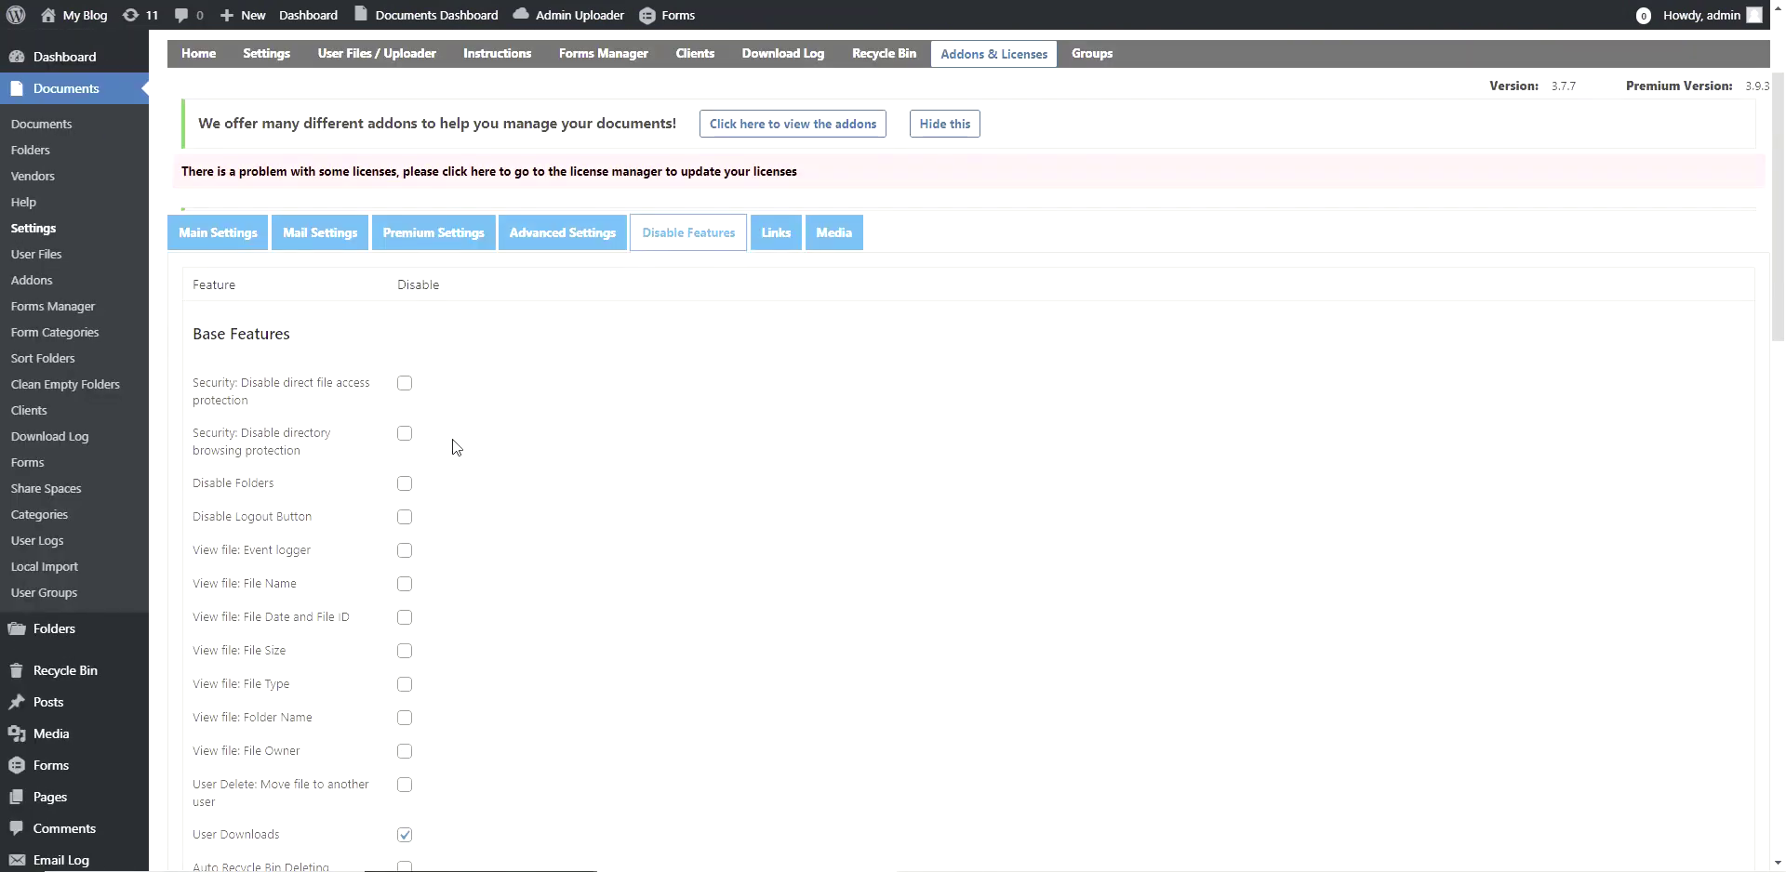
drag(1779, 146, 1149, 220)
click(786, 423)
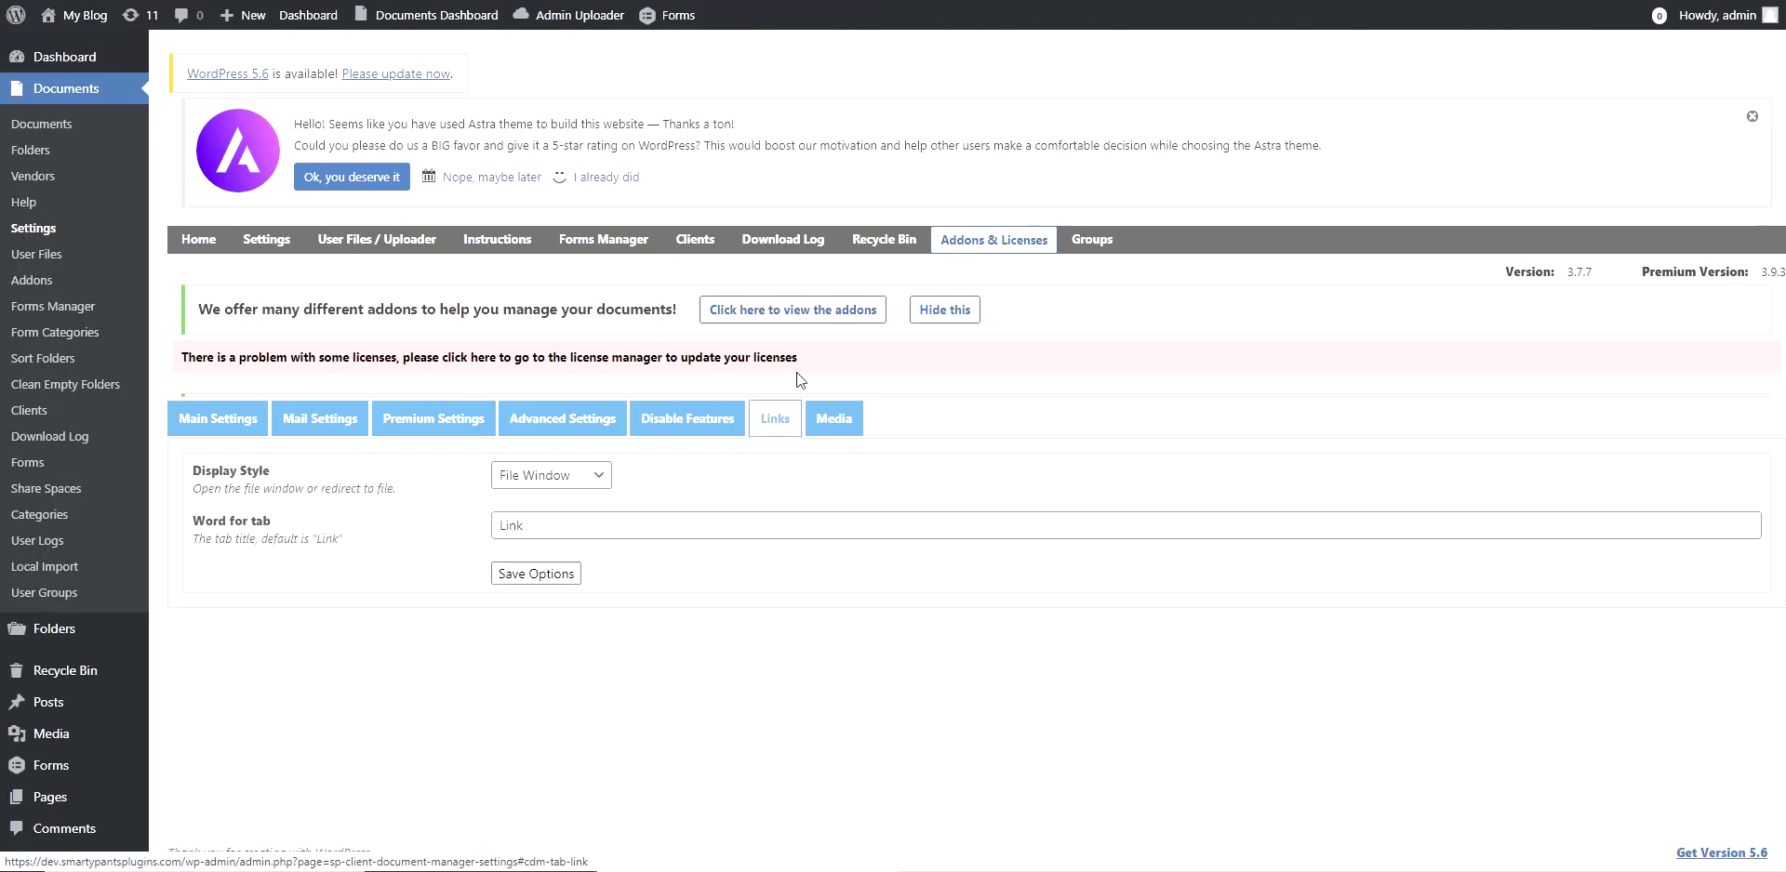
click(824, 414)
click(789, 421)
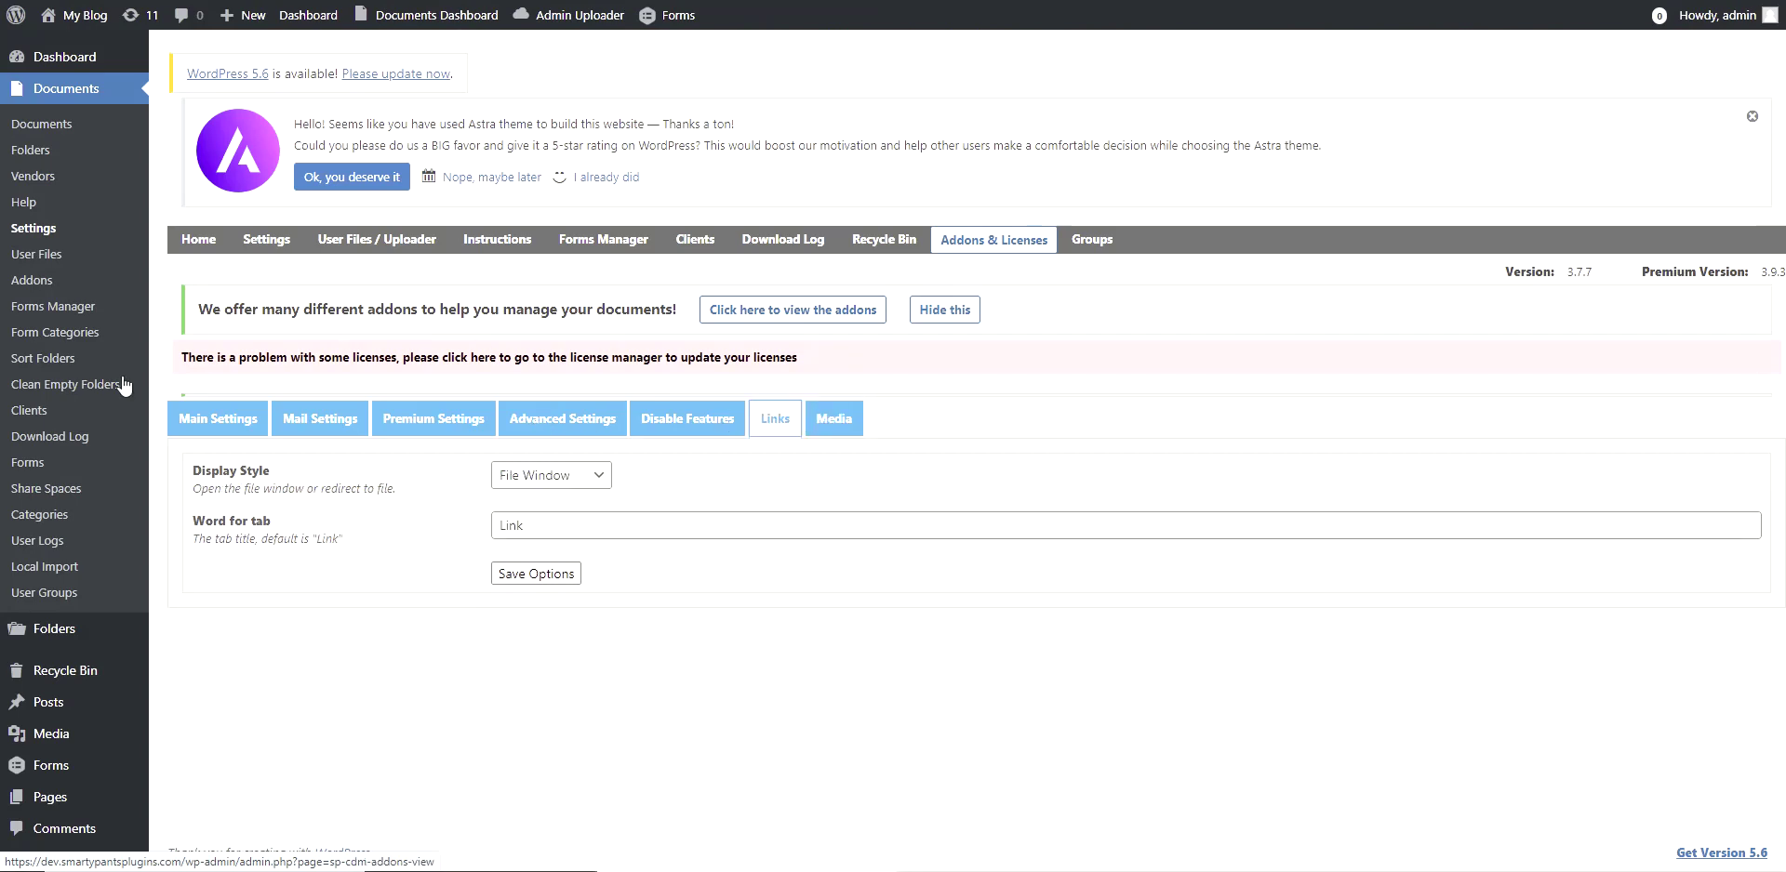
click(217, 419)
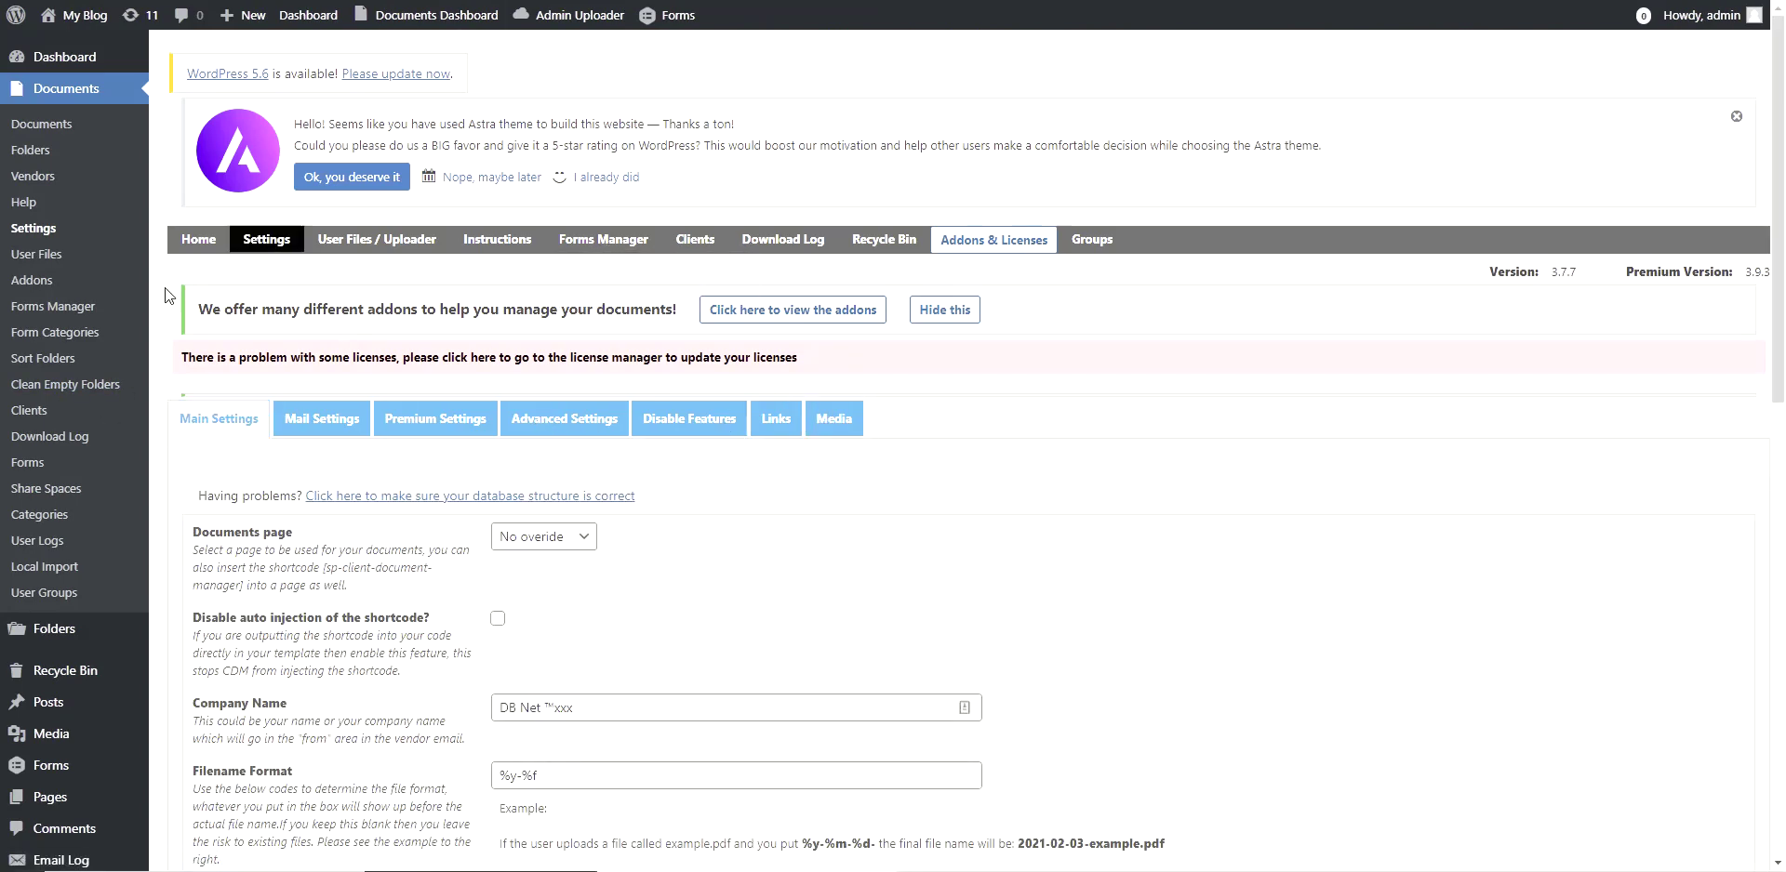
Open folder #16's edit page and review its name, assigned user, retention period and sharing permissions.
click(52, 640)
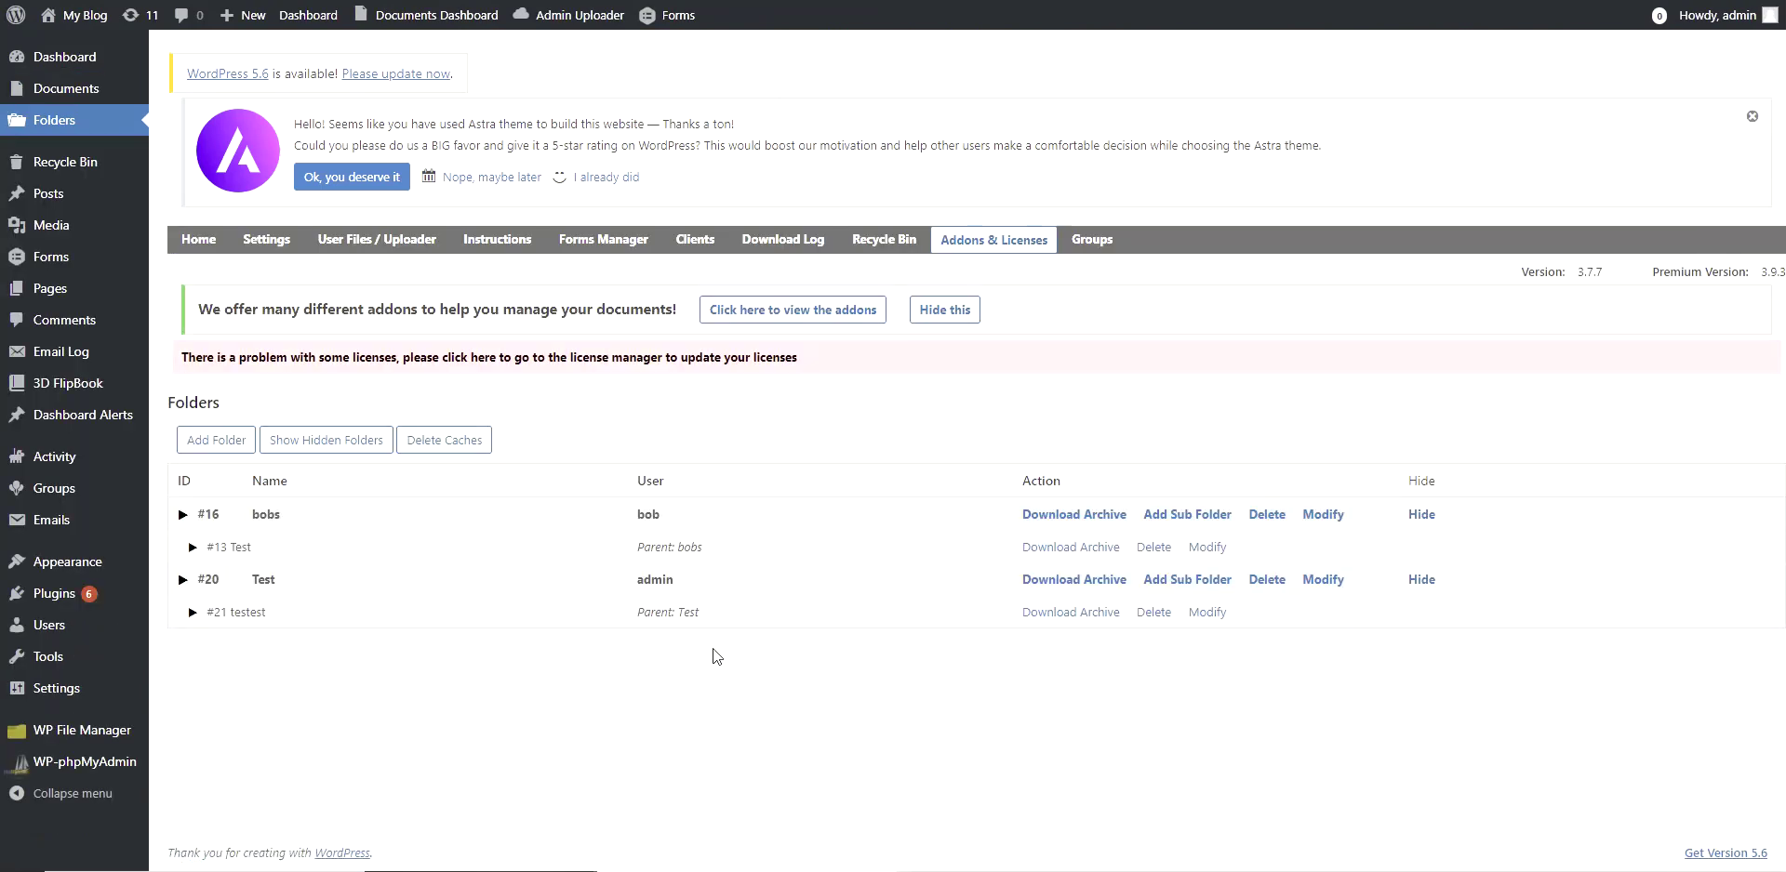
click(1322, 514)
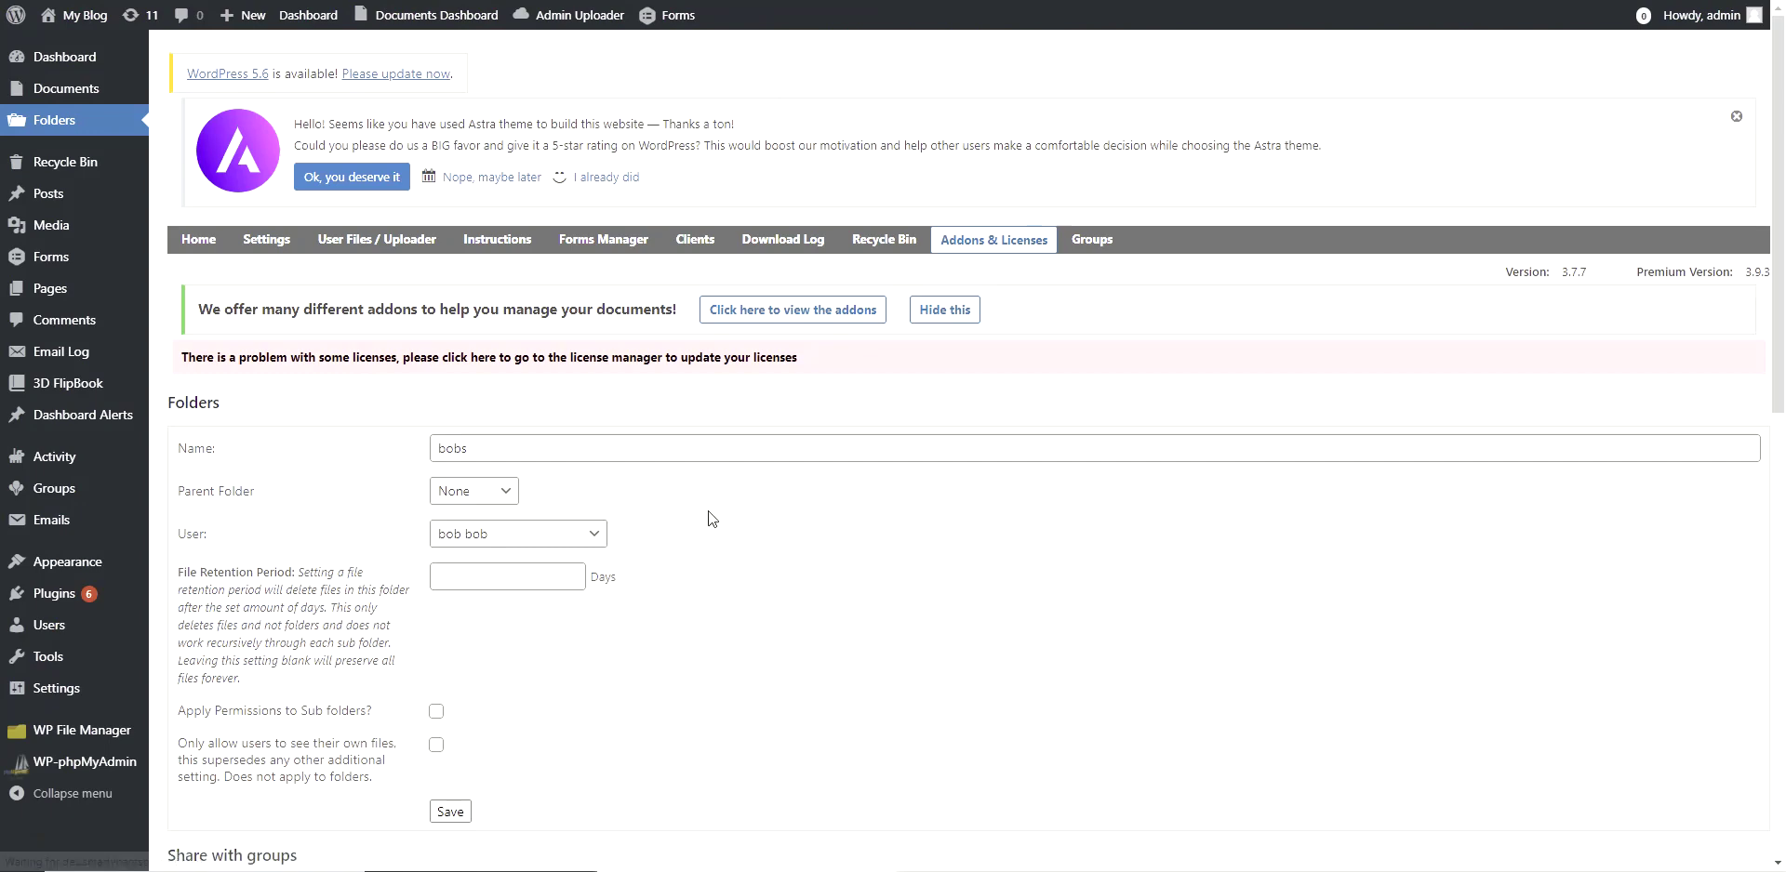
scroll(707, 519, down, 3)
scroll(701, 520, down, 5)
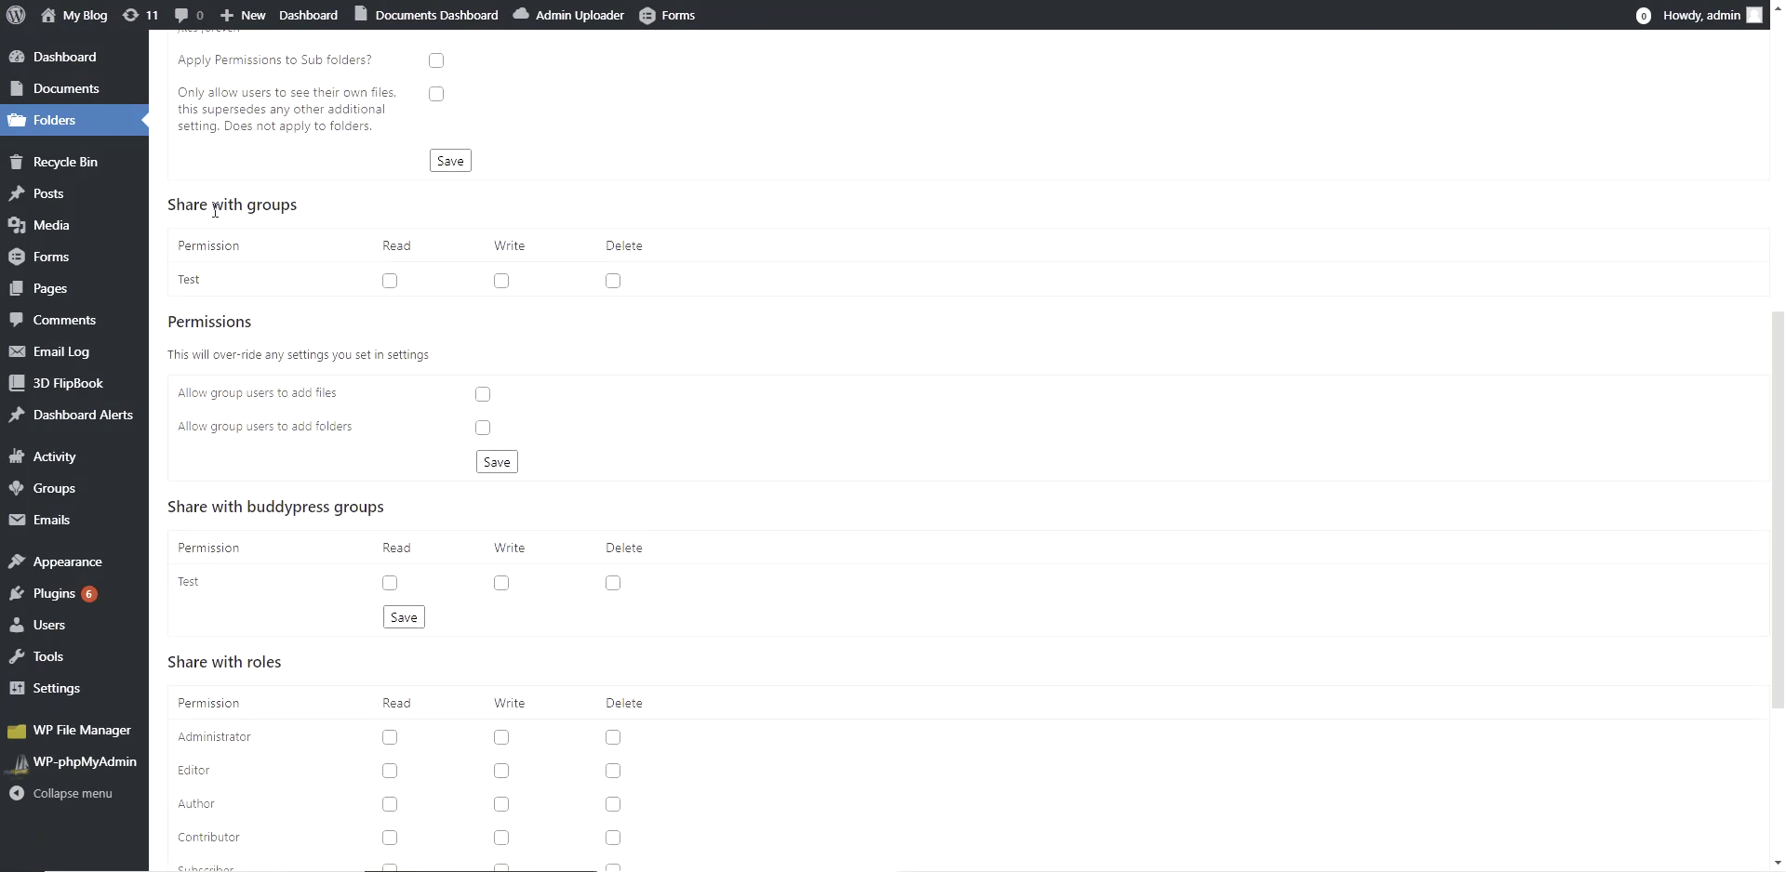
scroll(298, 501, down, 3)
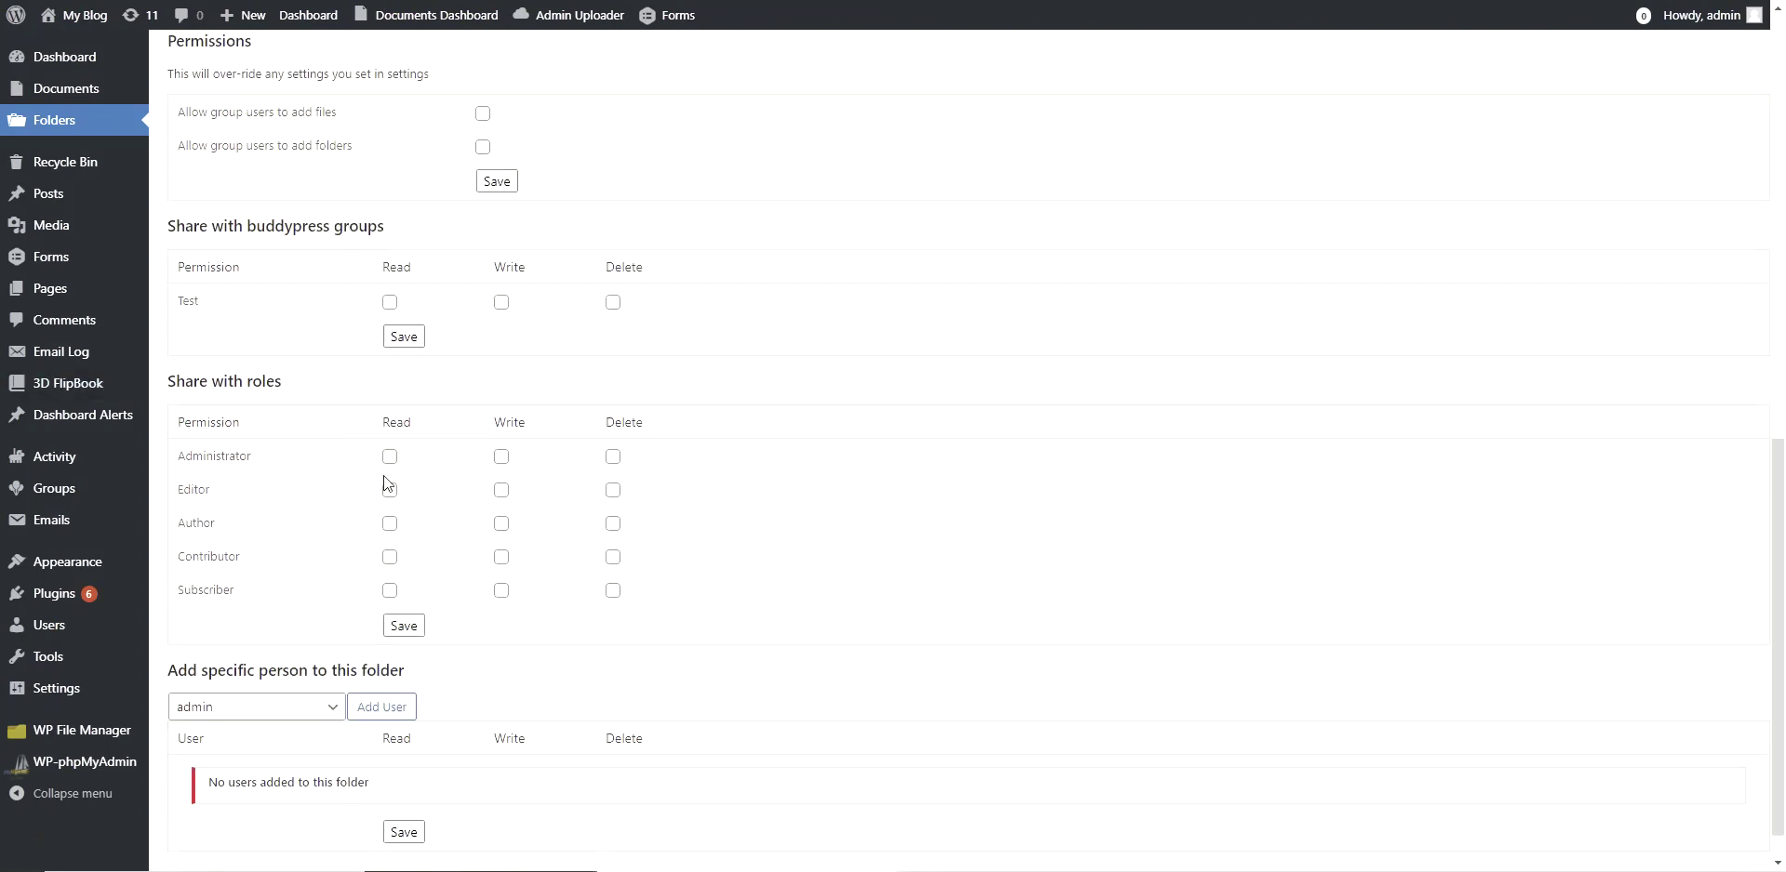
scroll(383, 481, down, 1)
scroll(307, 706, up, 10)
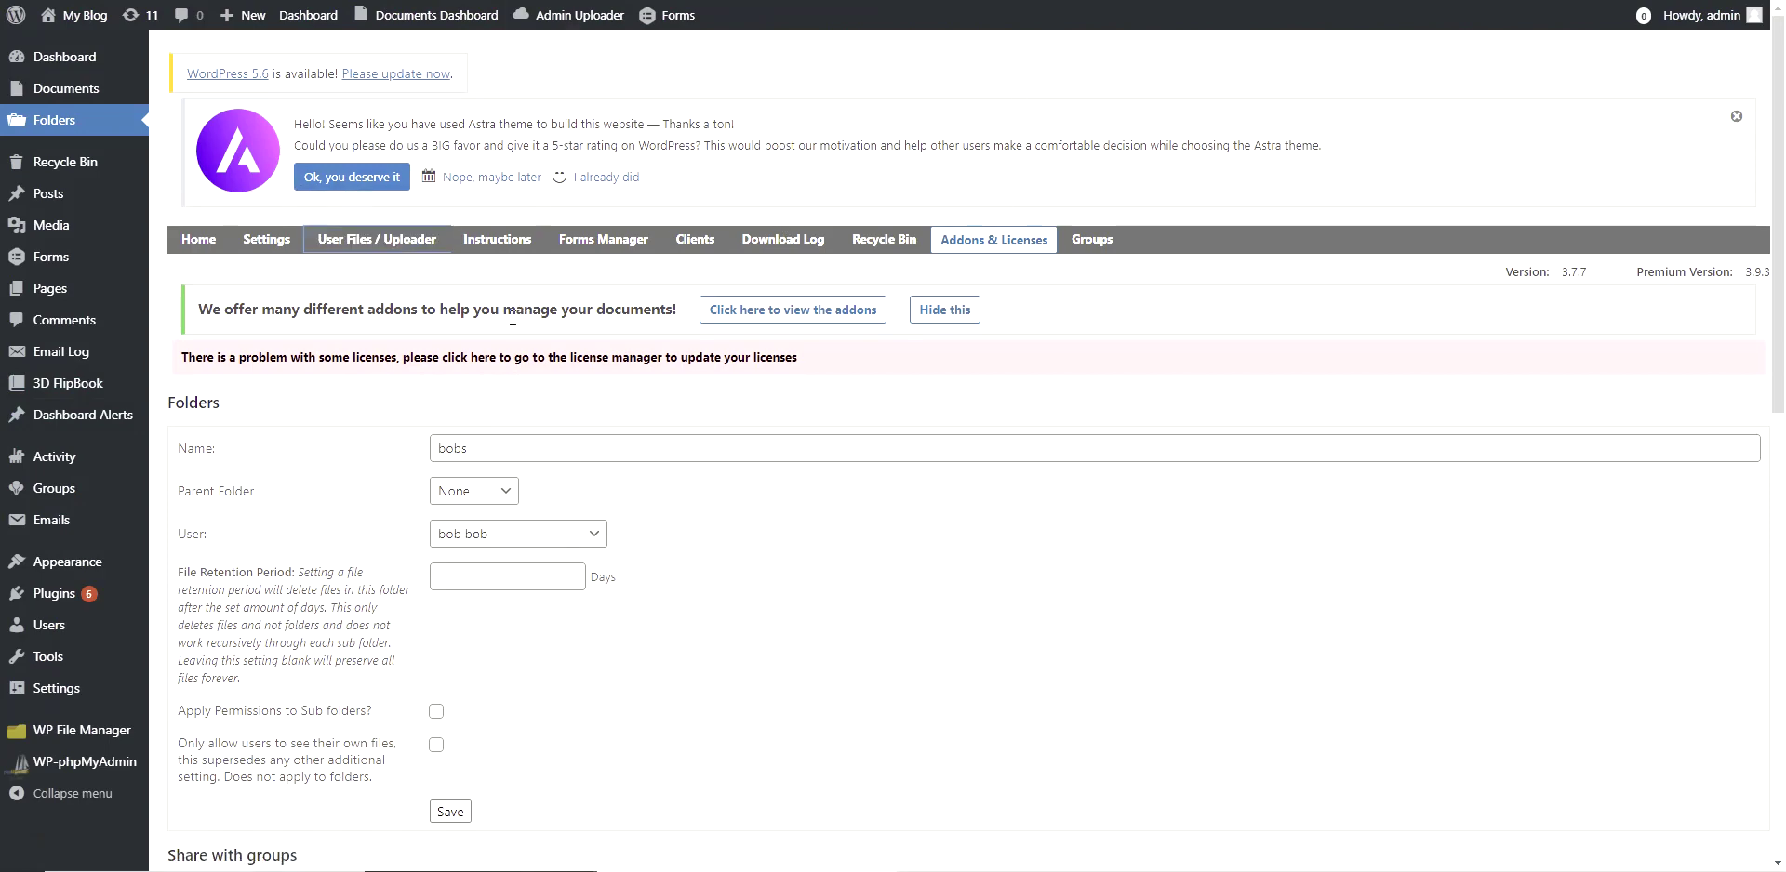
List the admin user's files (the Test folder and two zip files), then show the Recycle Bin.
click(440, 487)
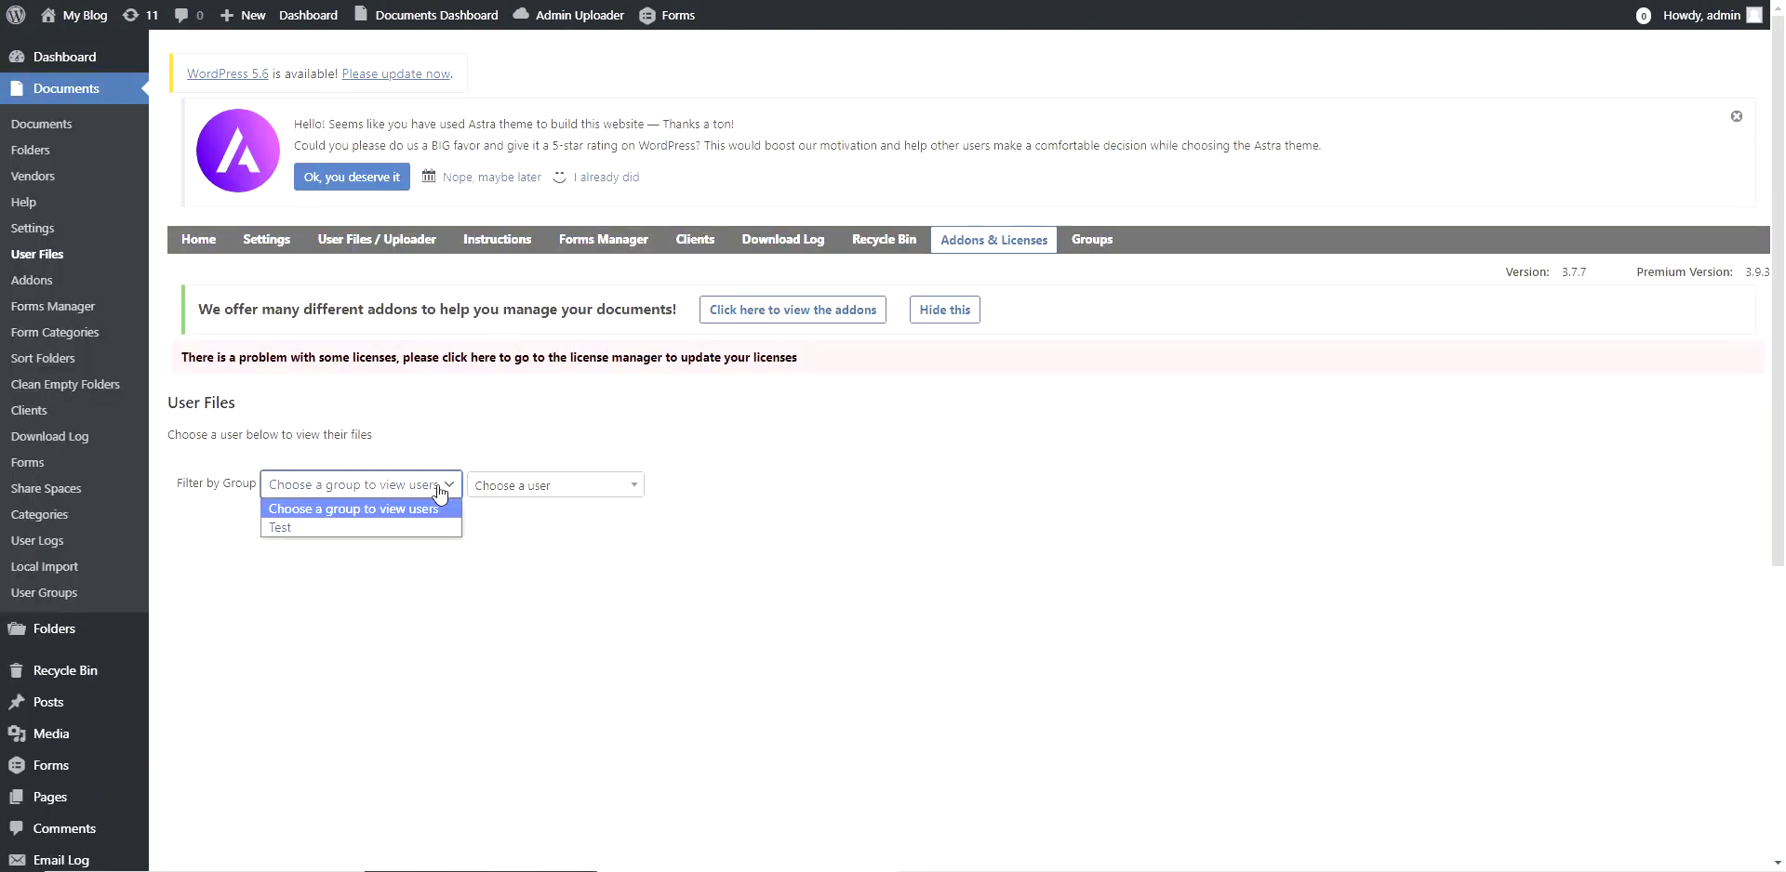
click(496, 486)
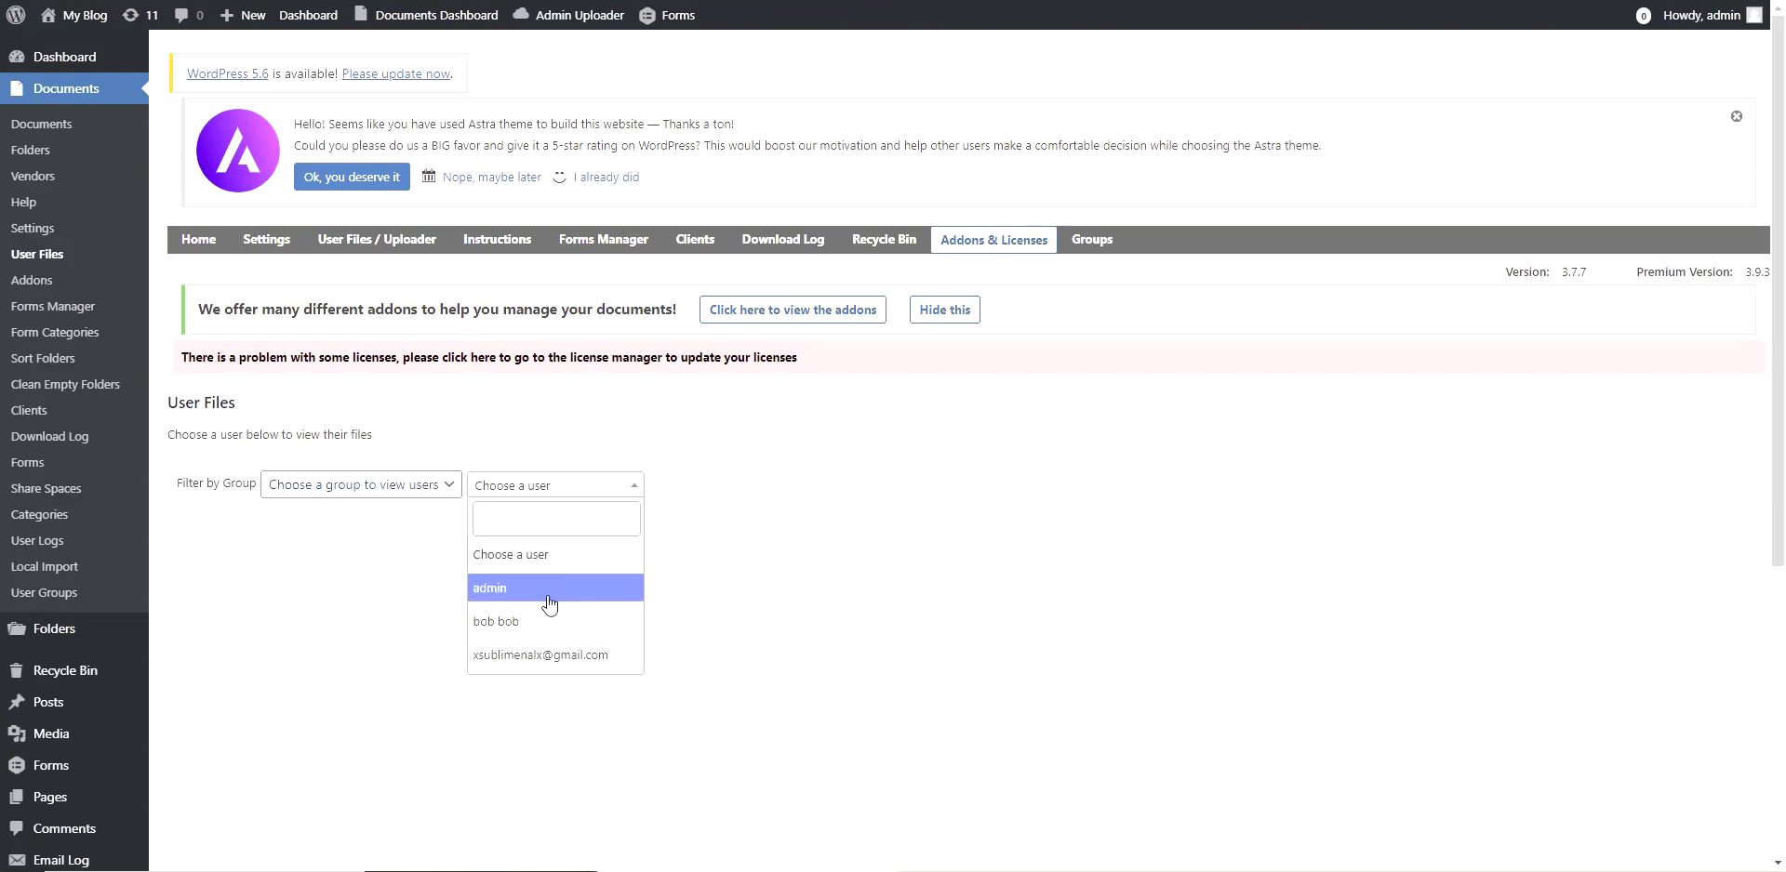
click(497, 589)
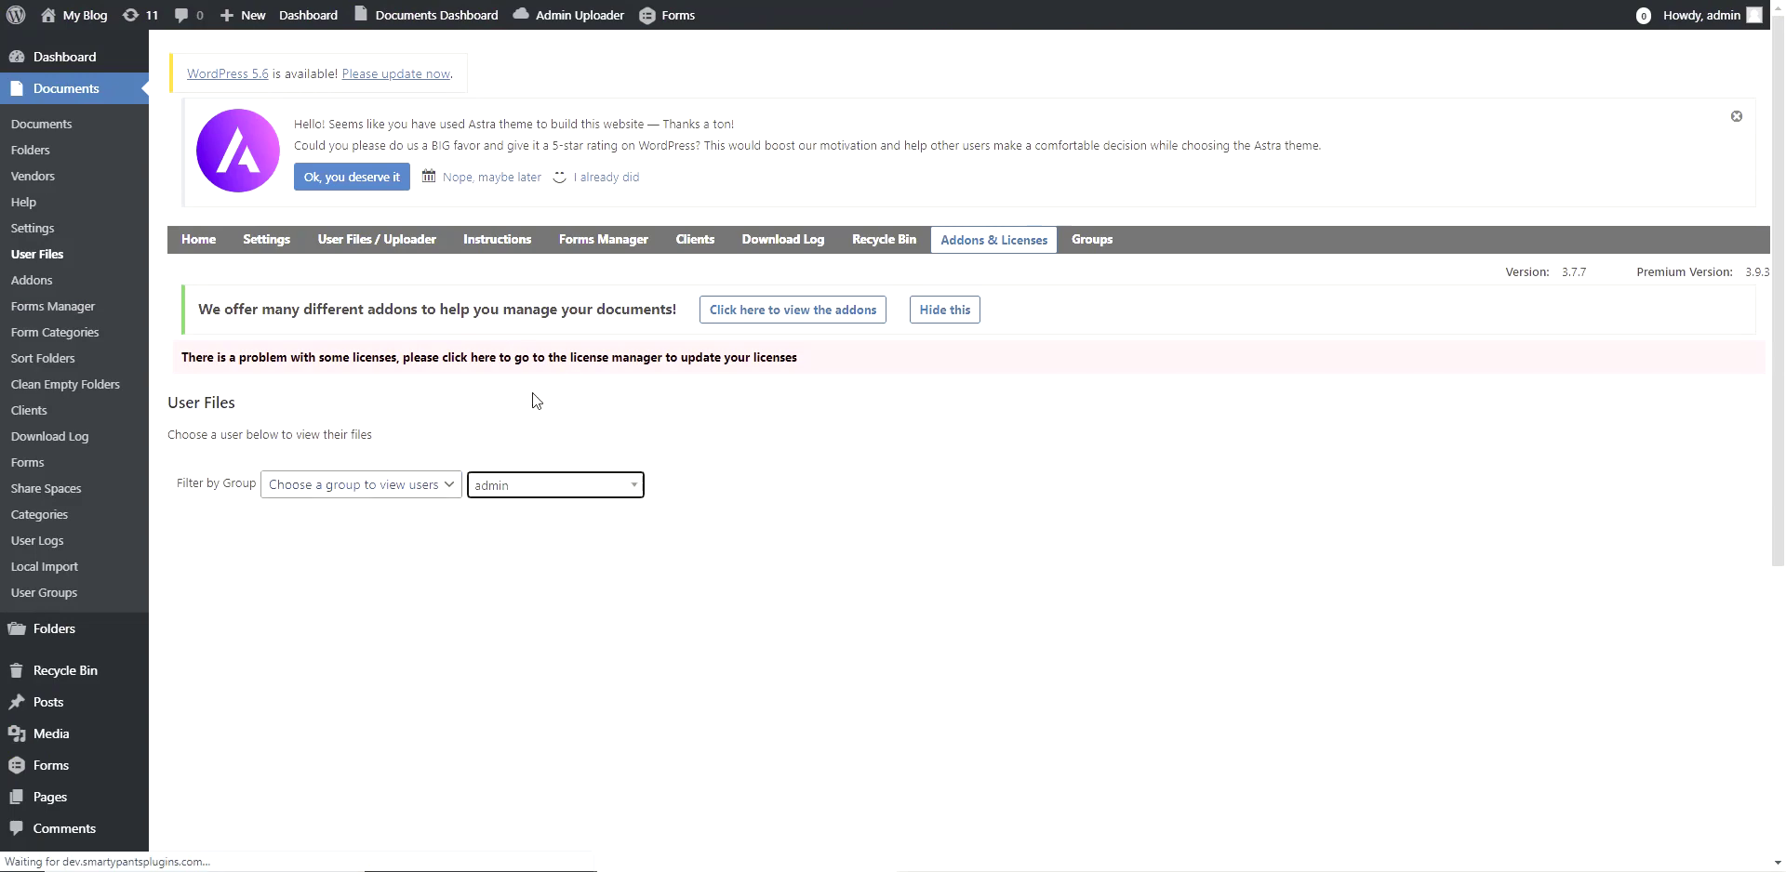
scroll(628, 549, down, 3)
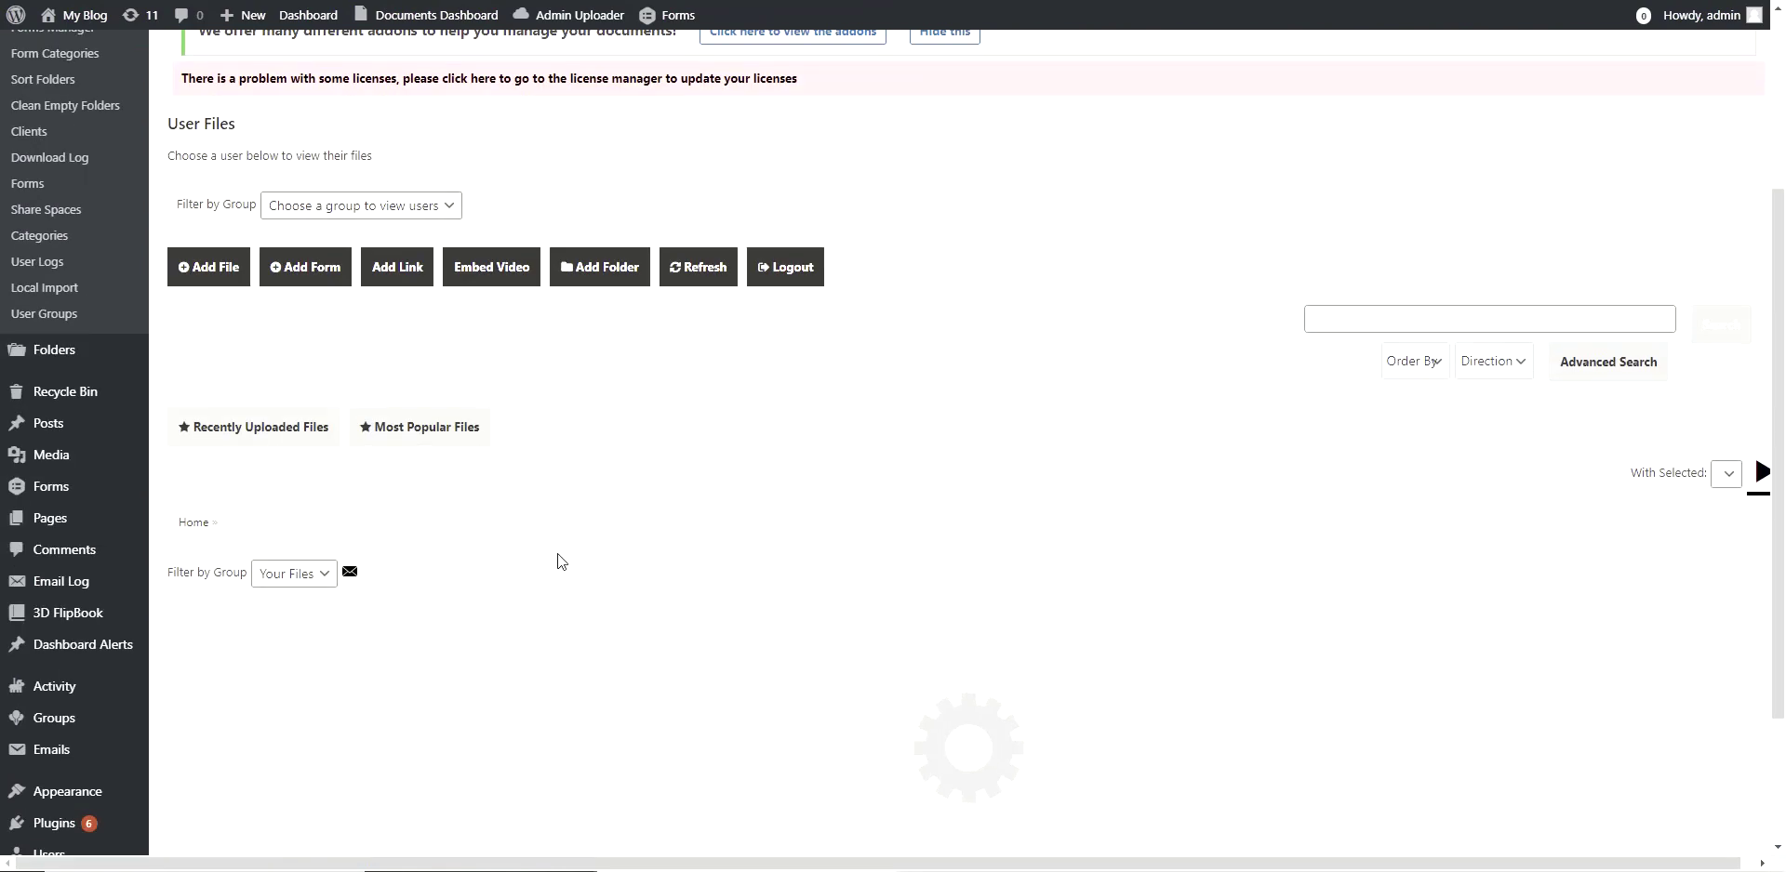
scroll(709, 534, down, 2)
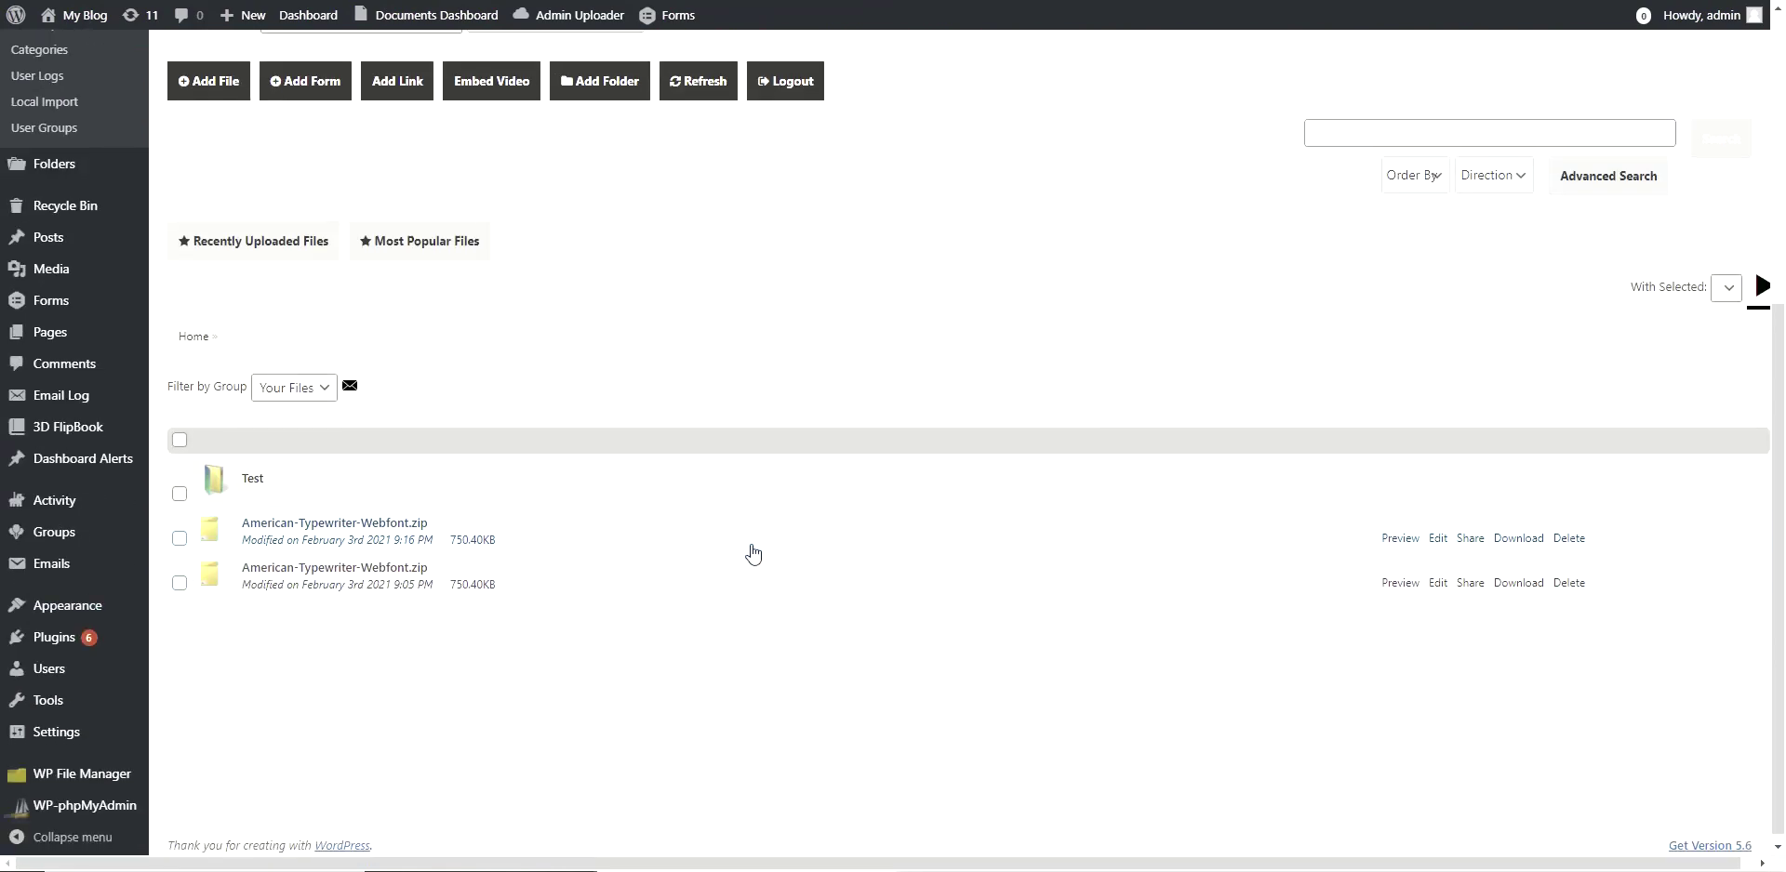
scroll(753, 554, up, 5)
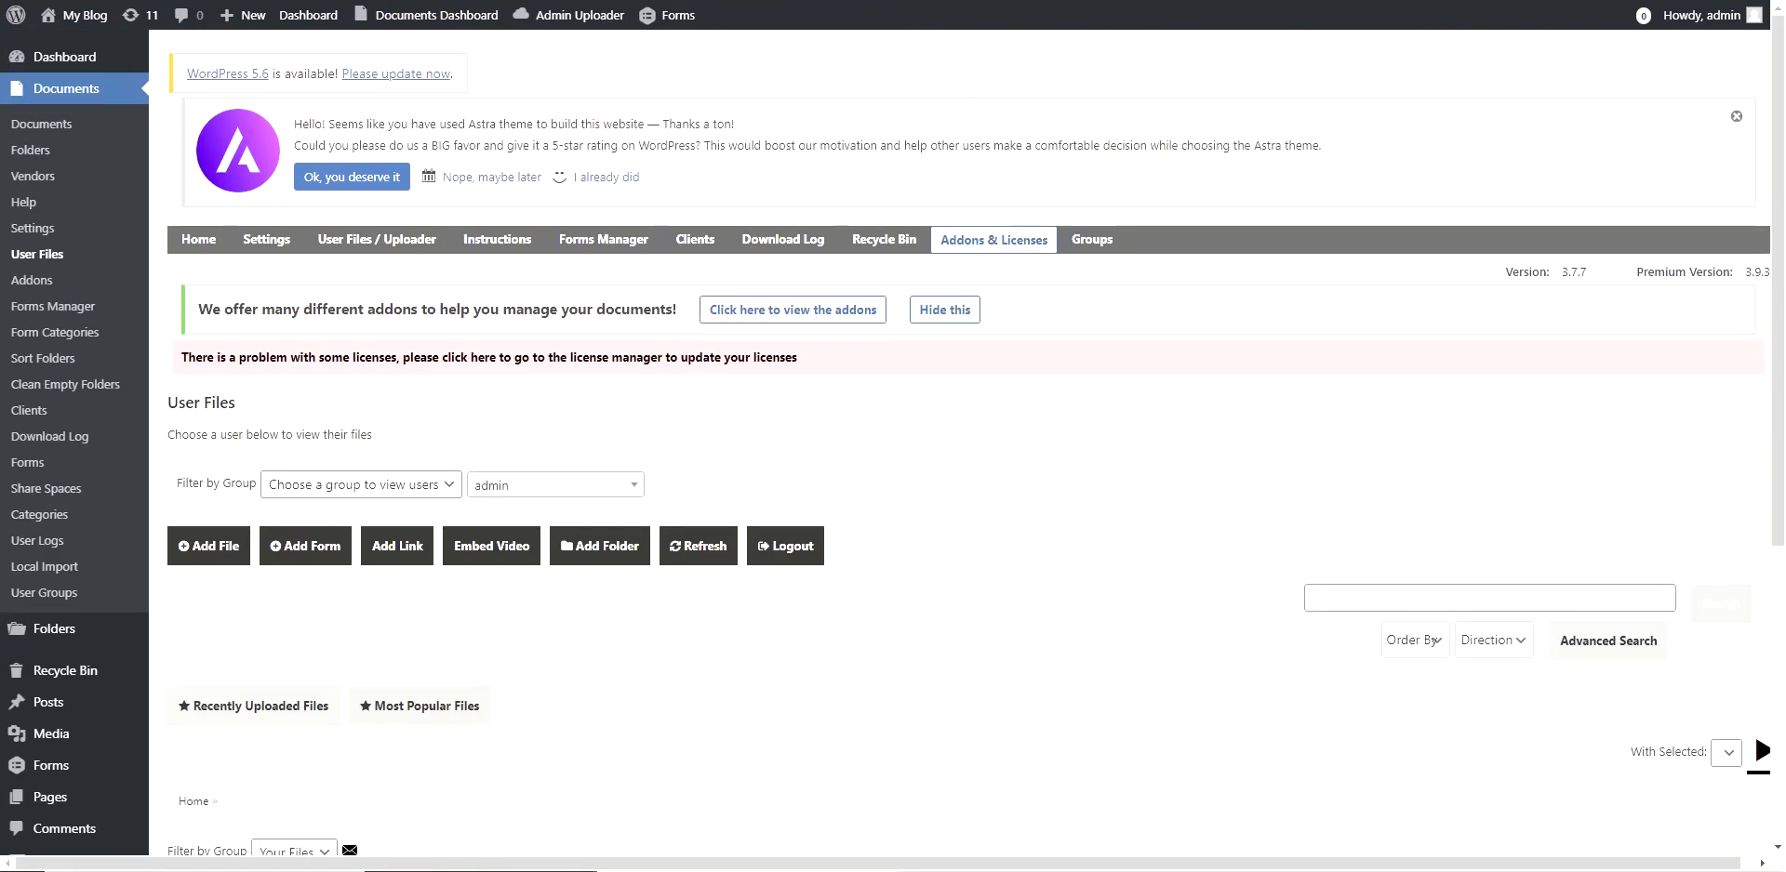
click(901, 251)
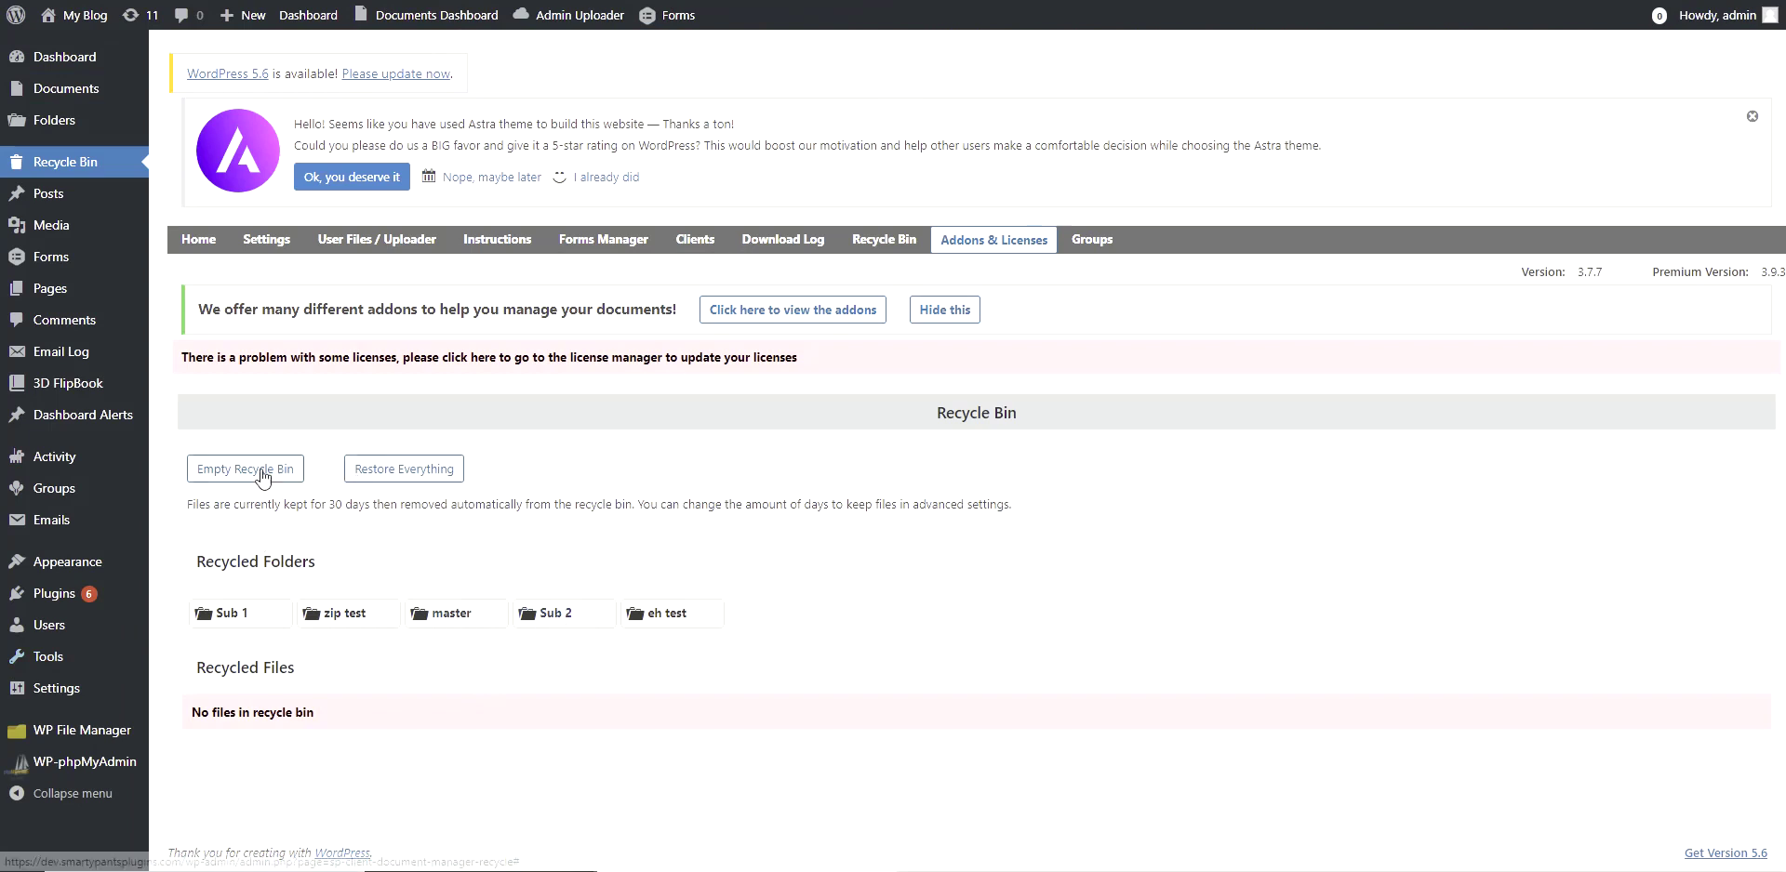
Look over the download log.
click(800, 243)
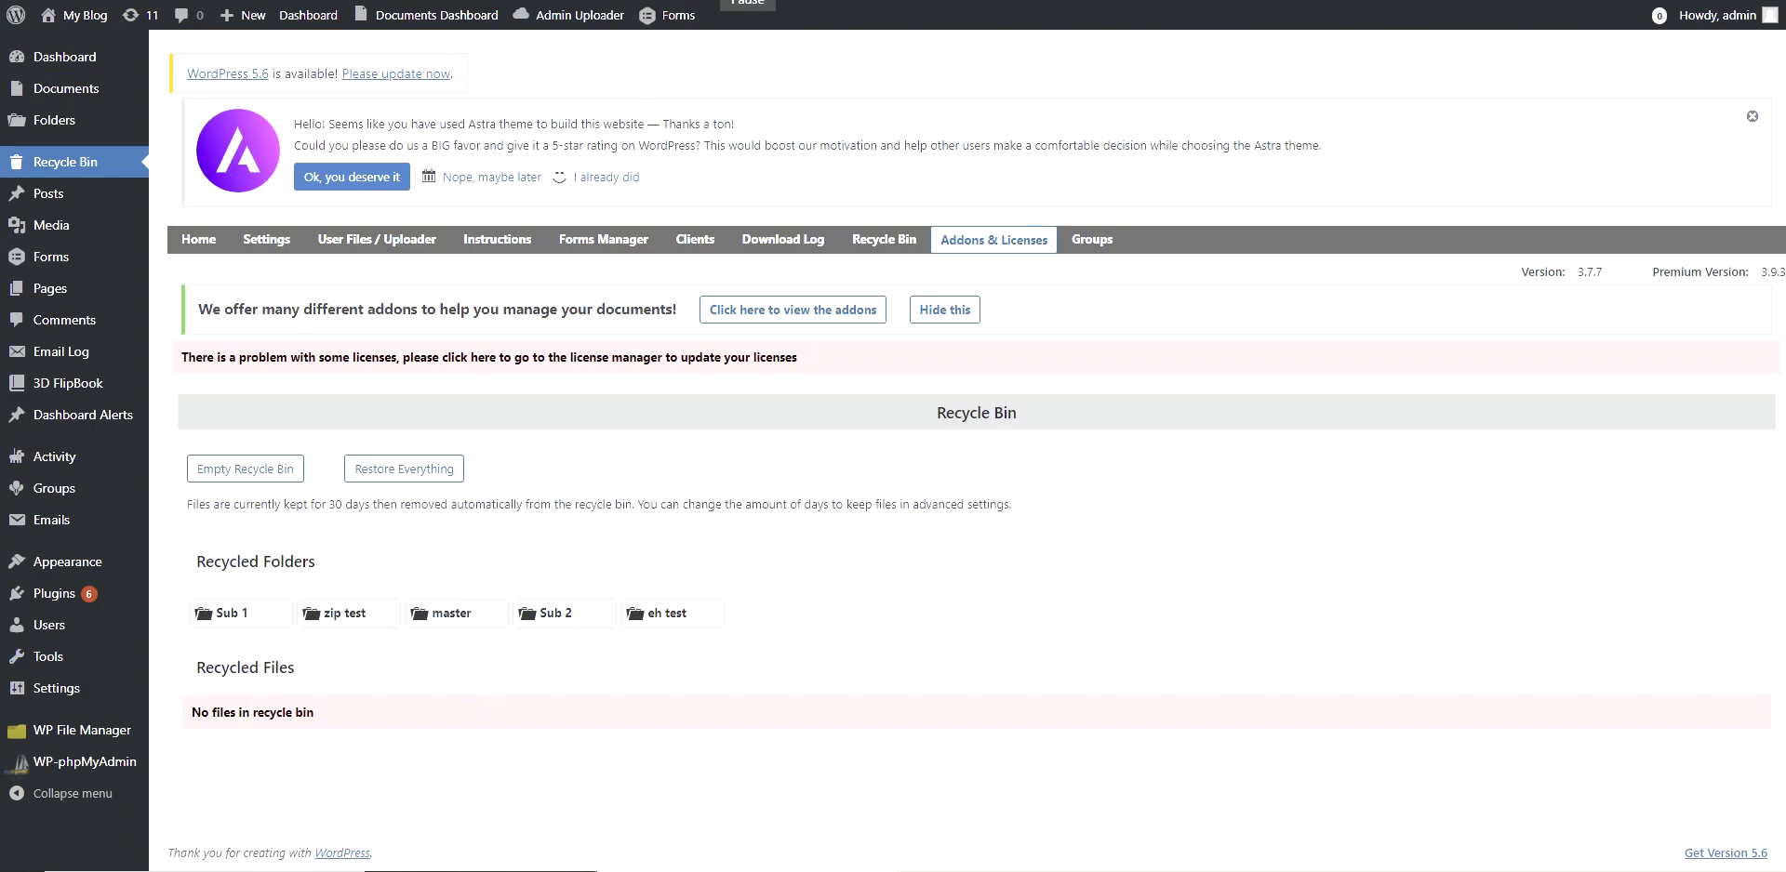
scroll(1023, 512, down, 12)
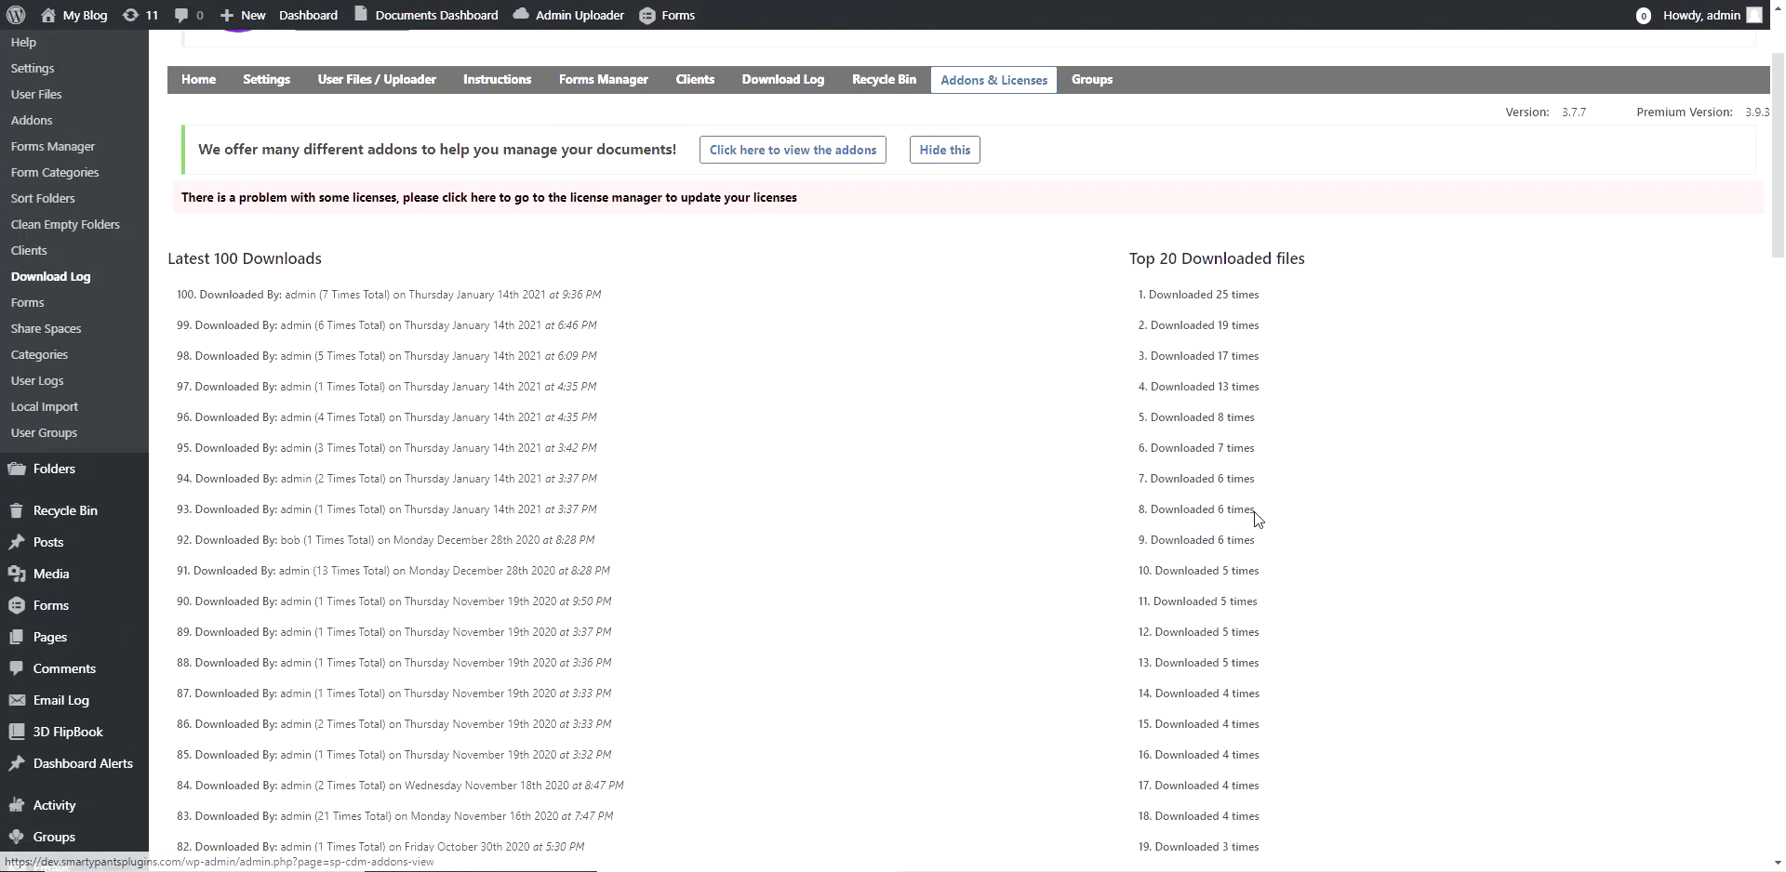
scroll(918, 606, up, 12)
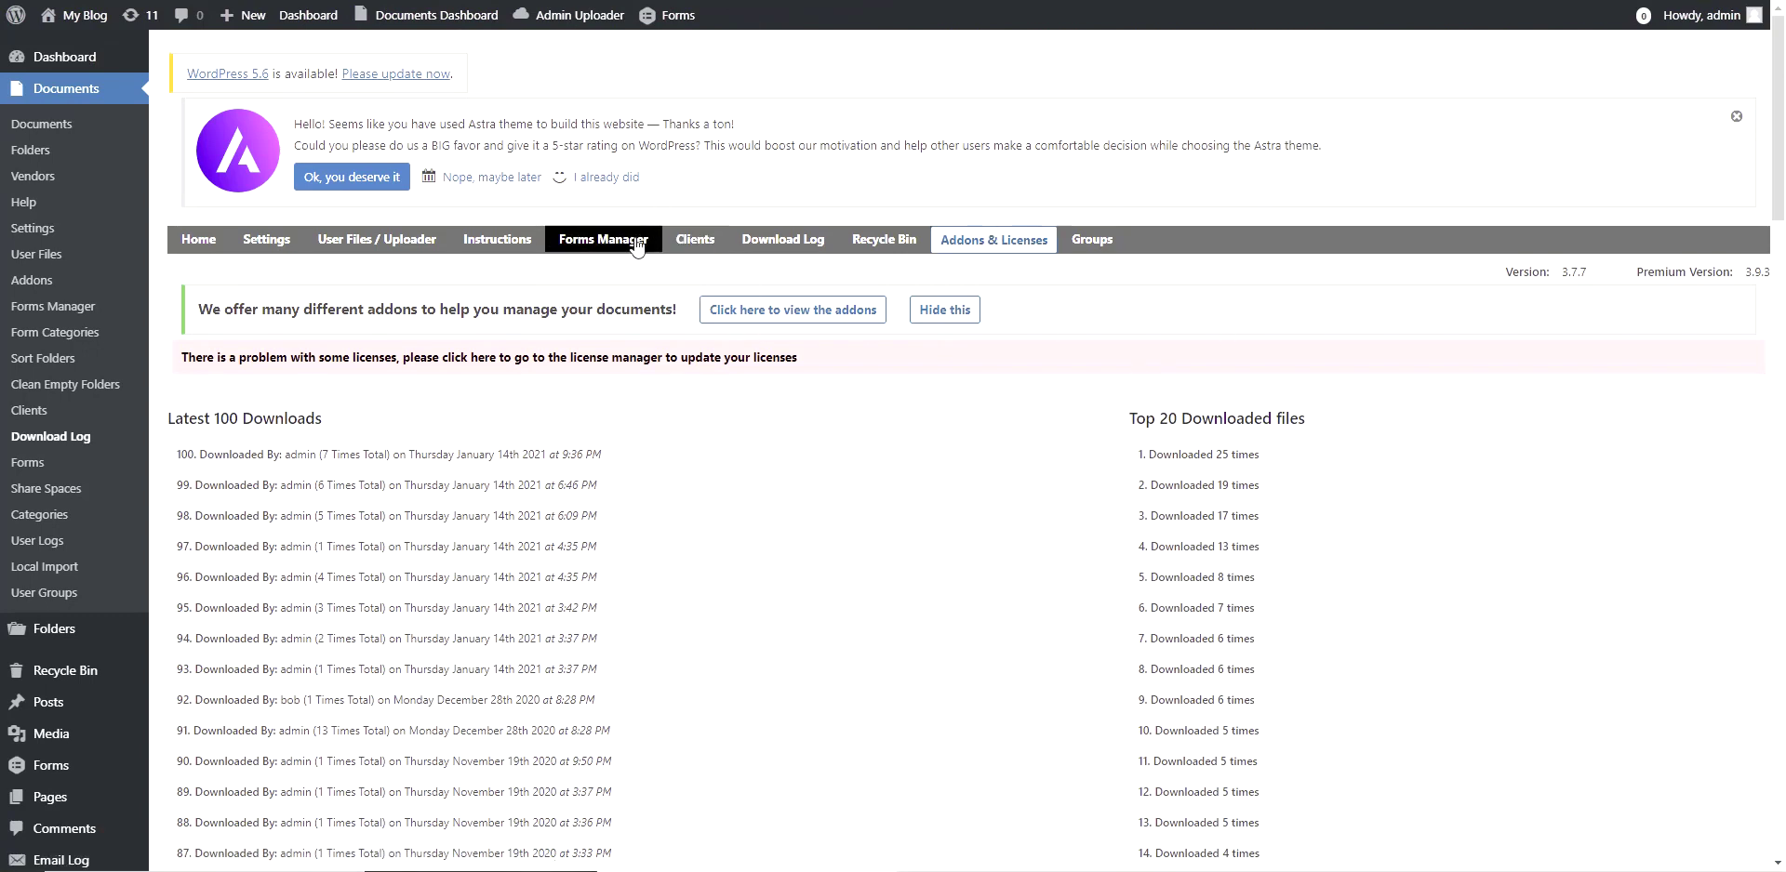
Bring up the Forms Manager page and scroll through it.
mouse_move(615, 244)
click(623, 279)
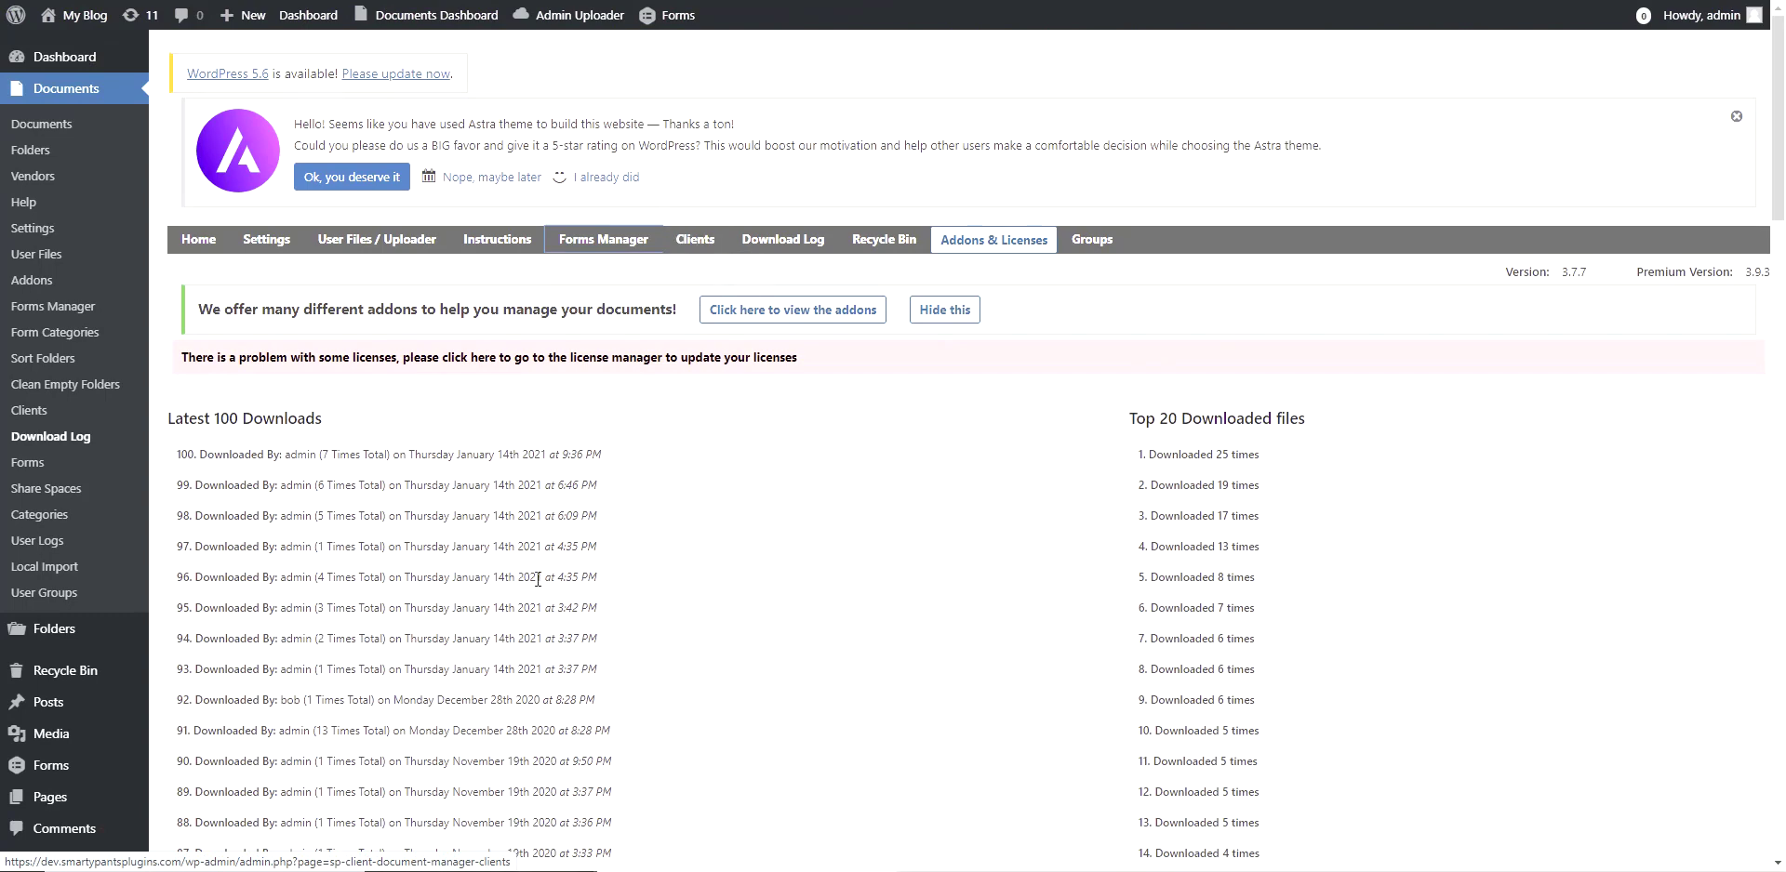
scroll(520, 558, down, 2)
scroll(509, 555, up, 2)
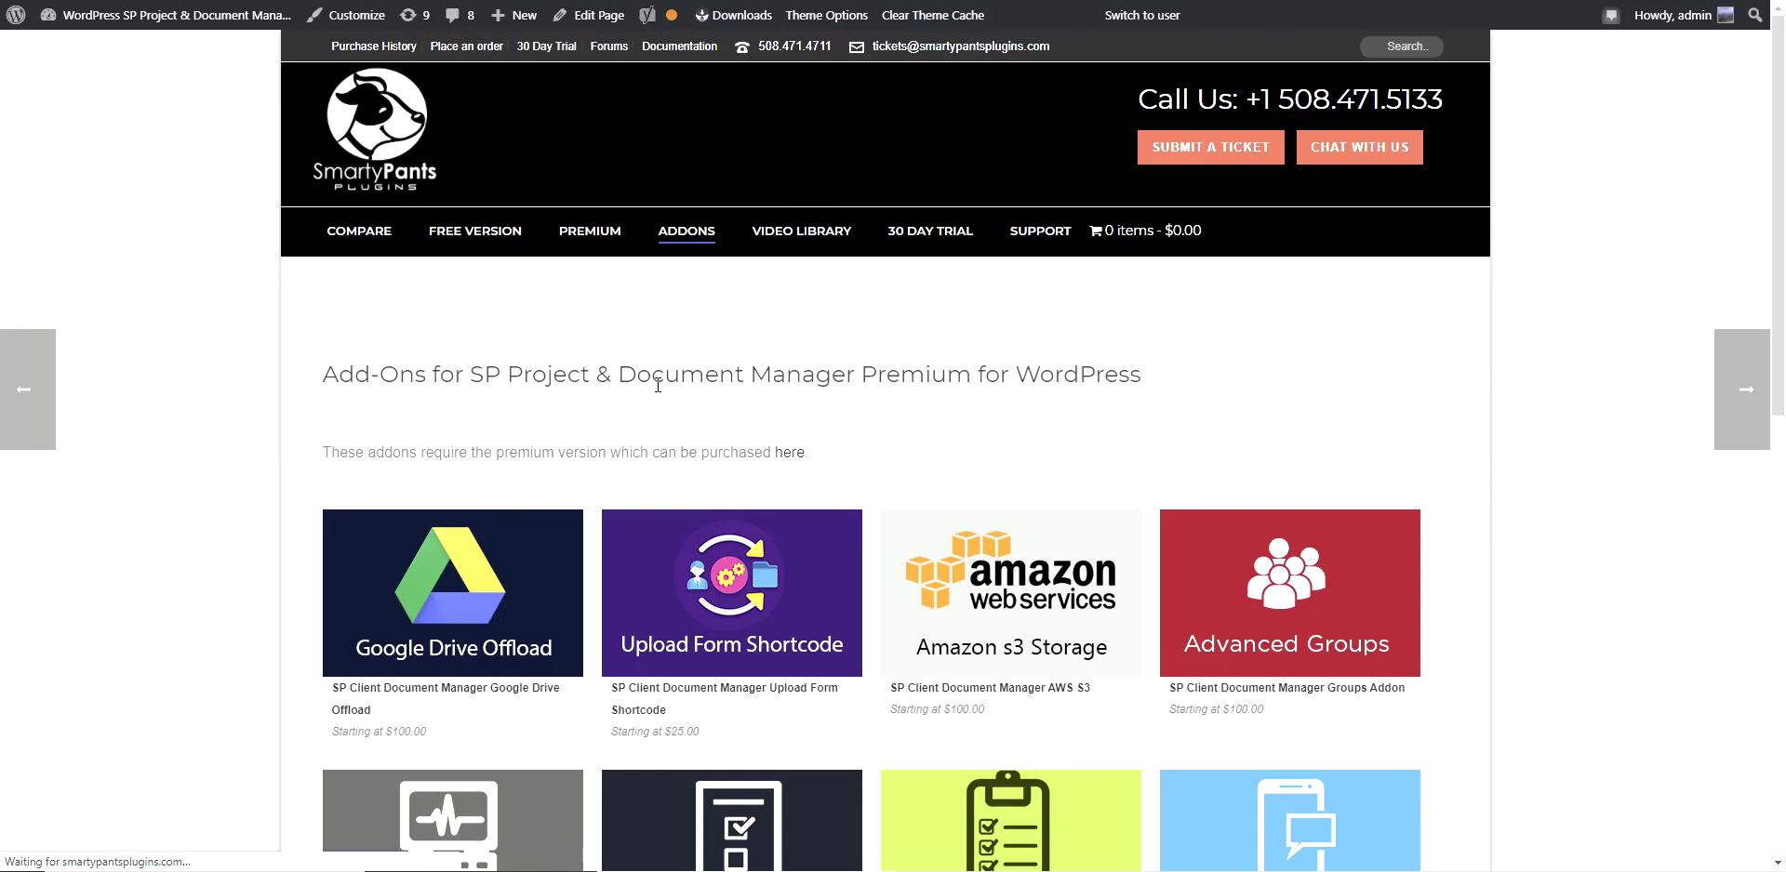
Browse the premium add-on tiles, such as Google Drive Offload and Text Alerts.
scroll(446, 558, down, 3)
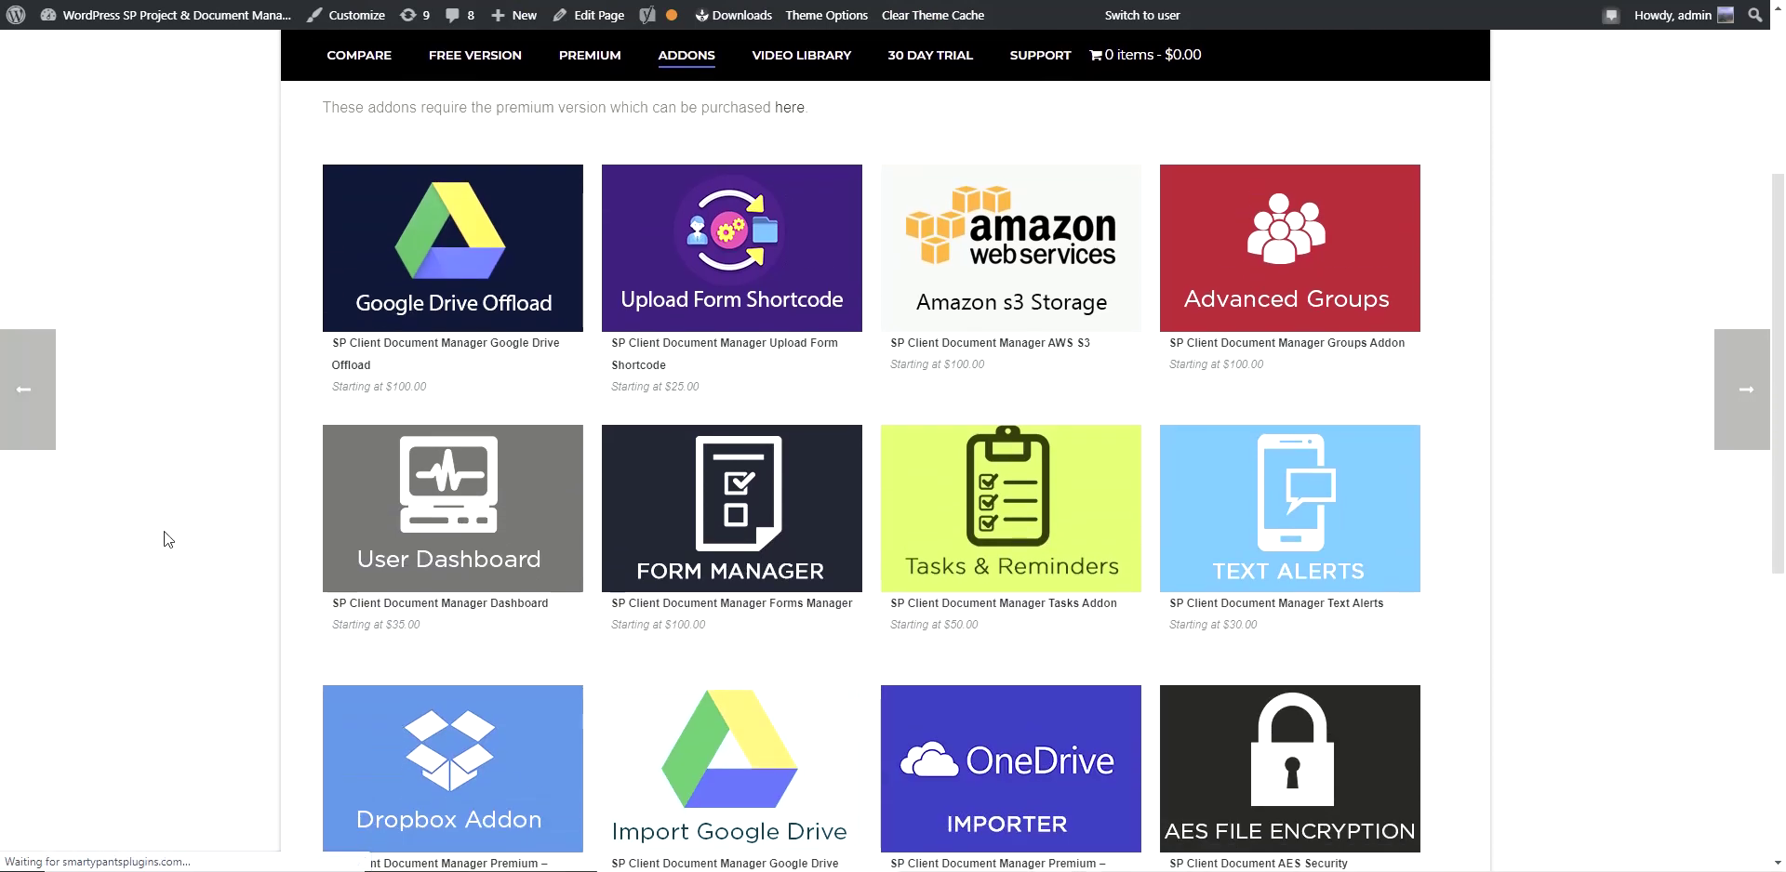
drag(1775, 194, 1772, 246)
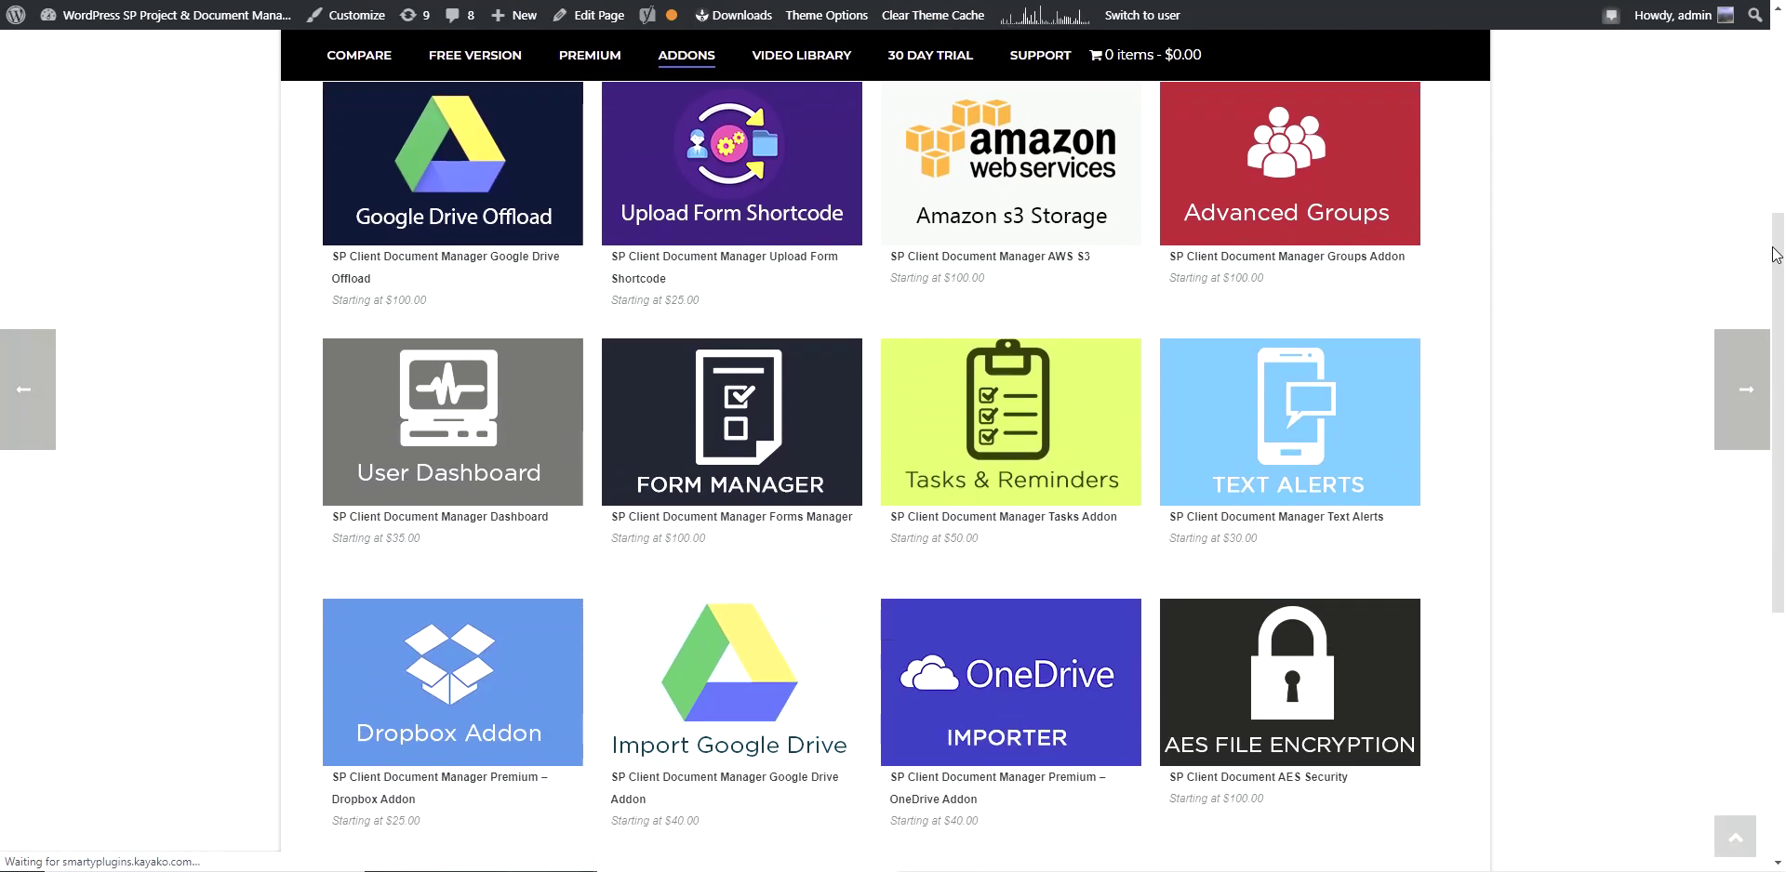
scroll(818, 451, down, 6)
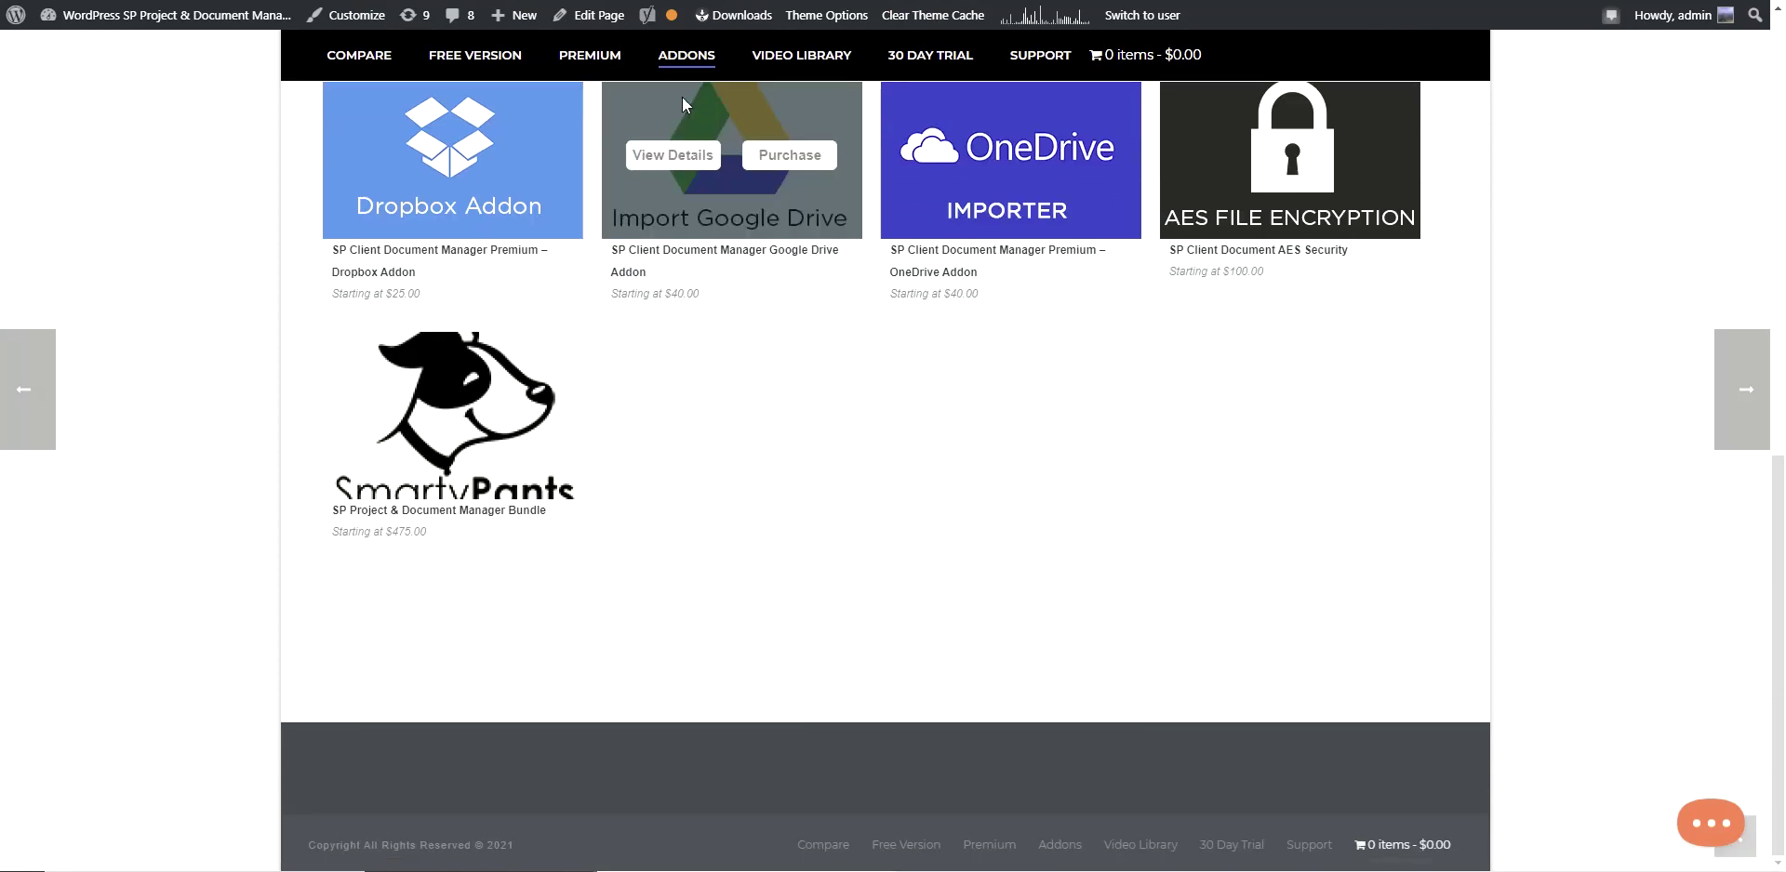
scroll(504, 521, up, 3)
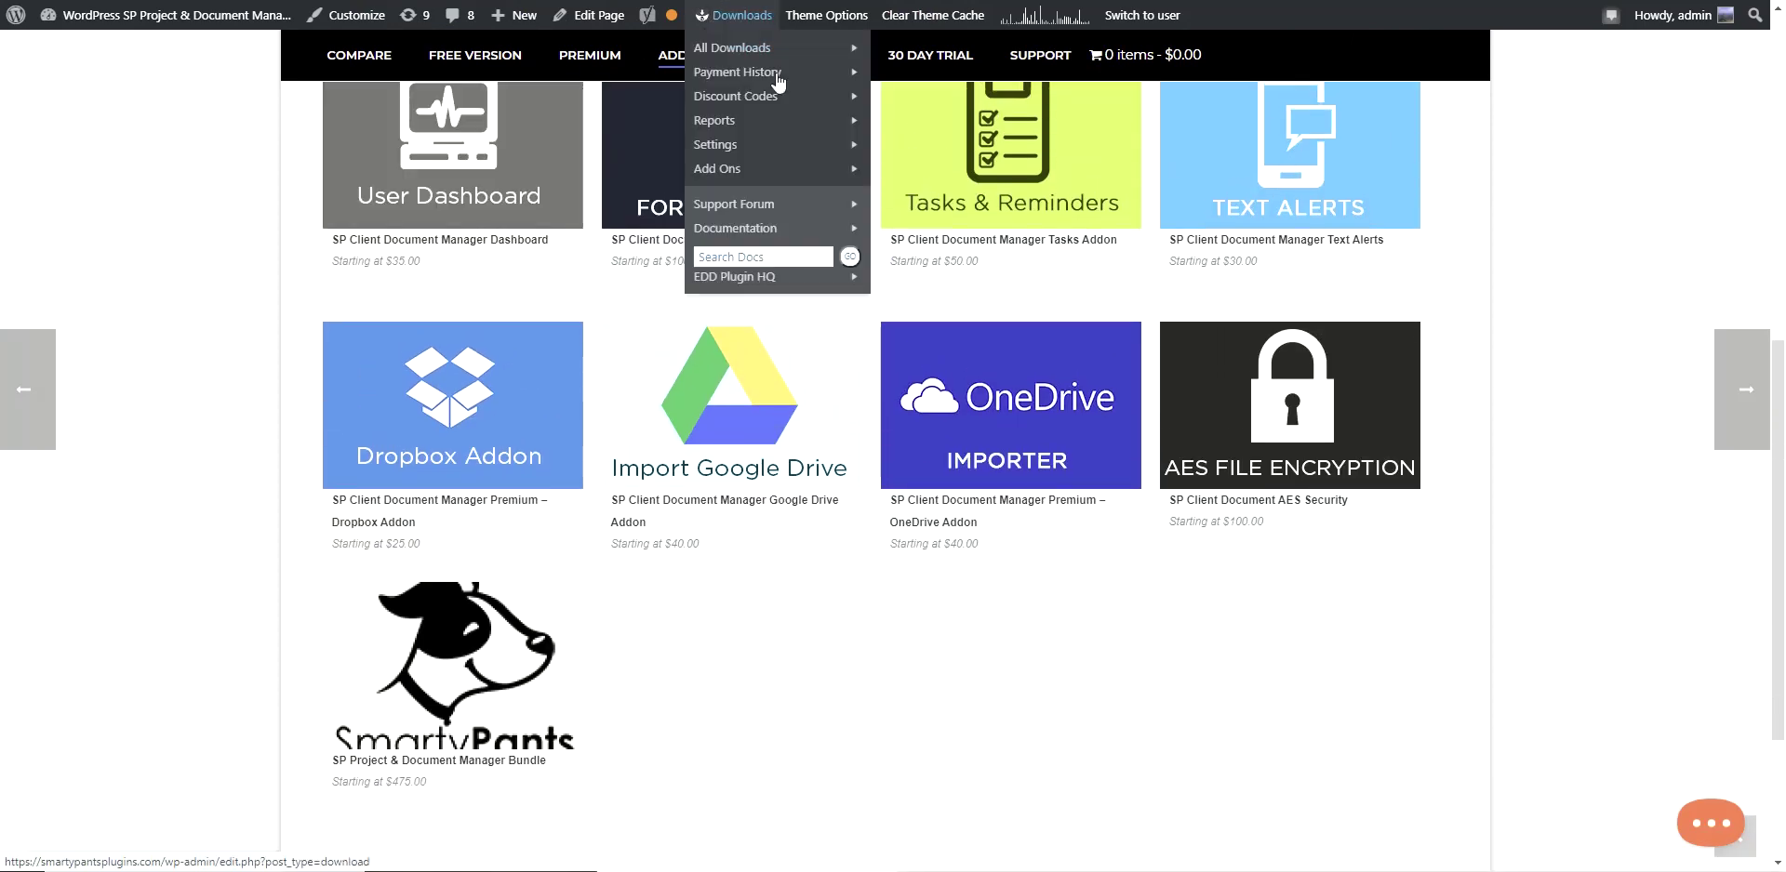
scroll(1348, 614, up, 2)
scroll(1330, 709, down, 2)
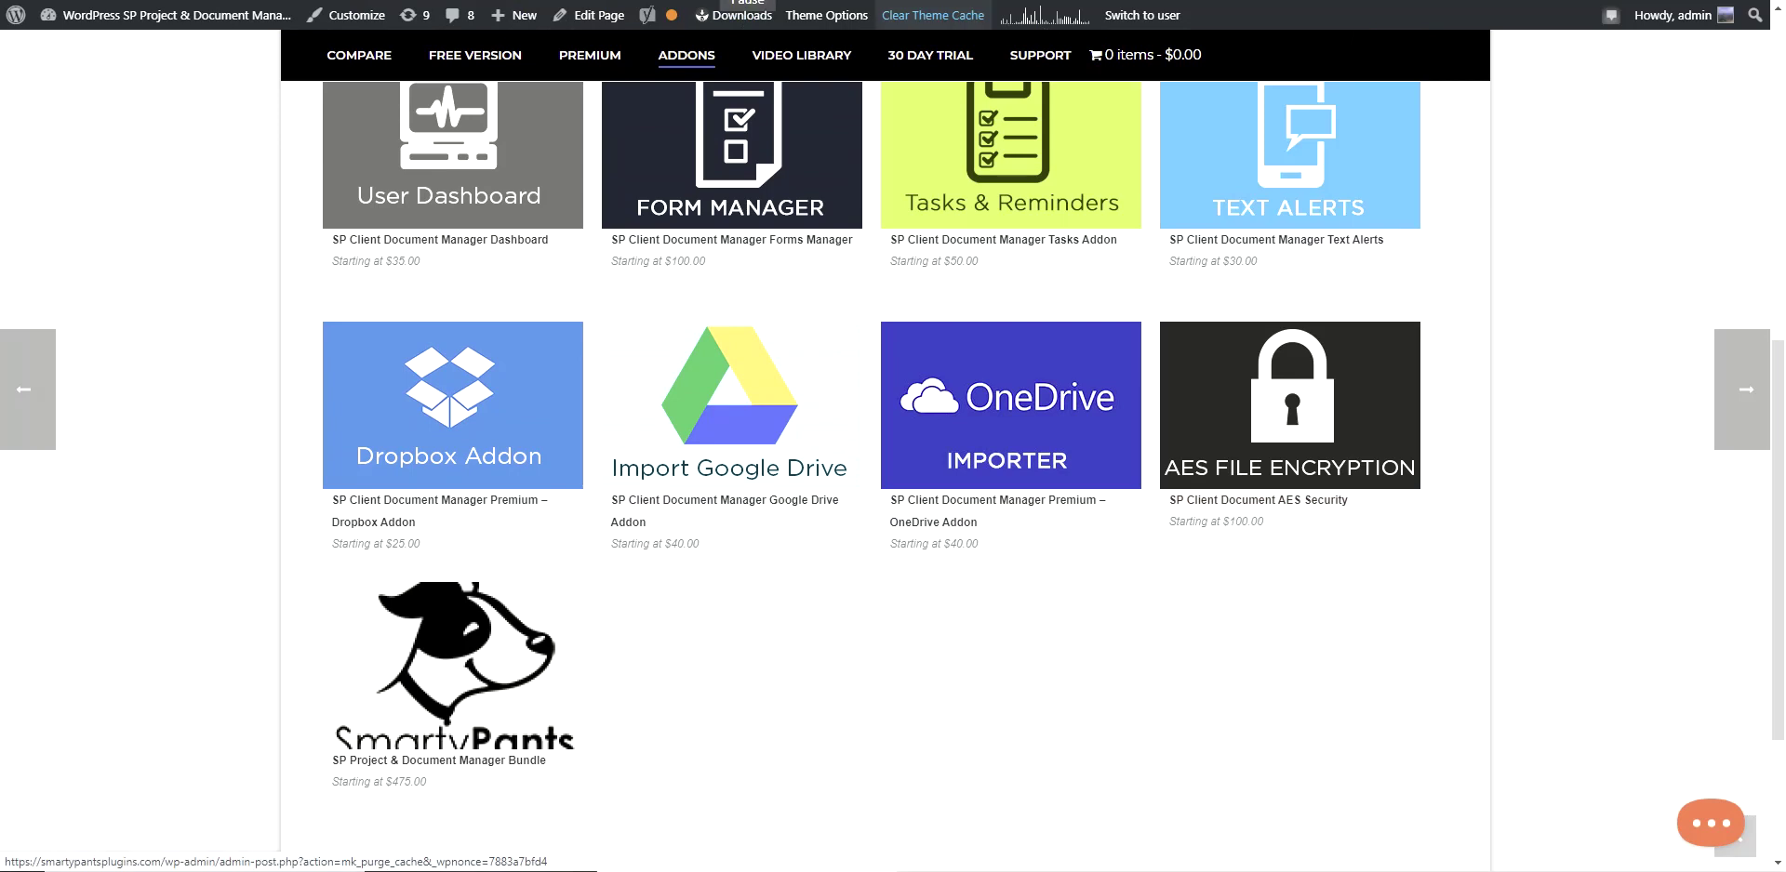
Clear the site's theme cache from the admin bar and scroll back up.
click(933, 15)
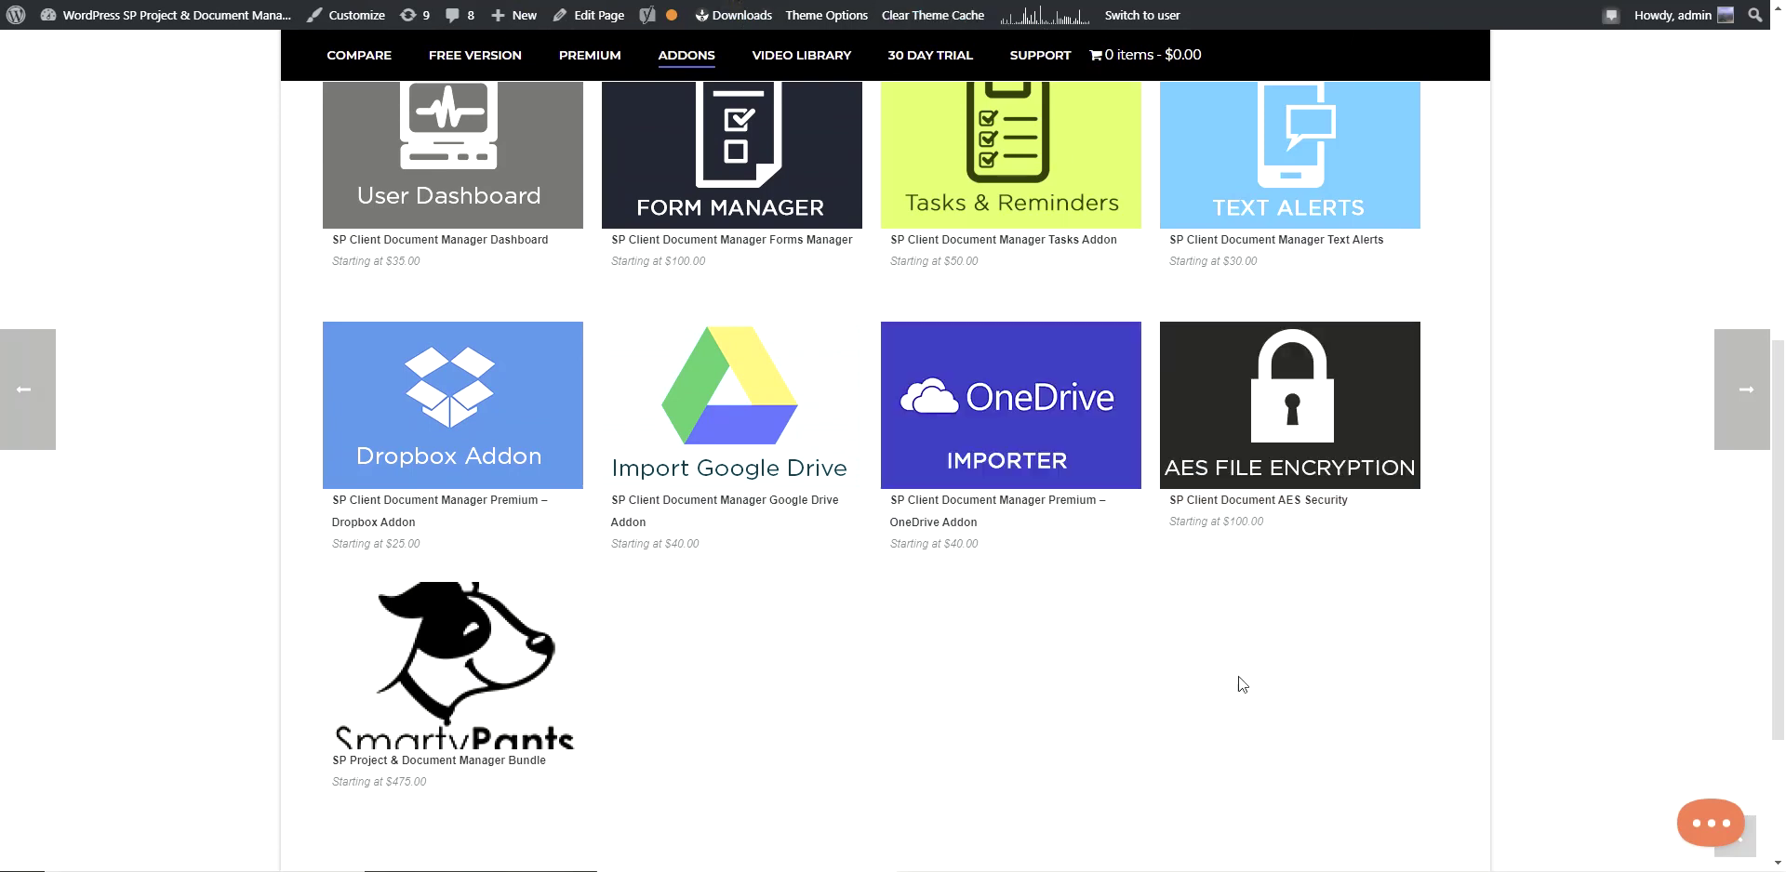
scroll(1140, 770, up, 1)
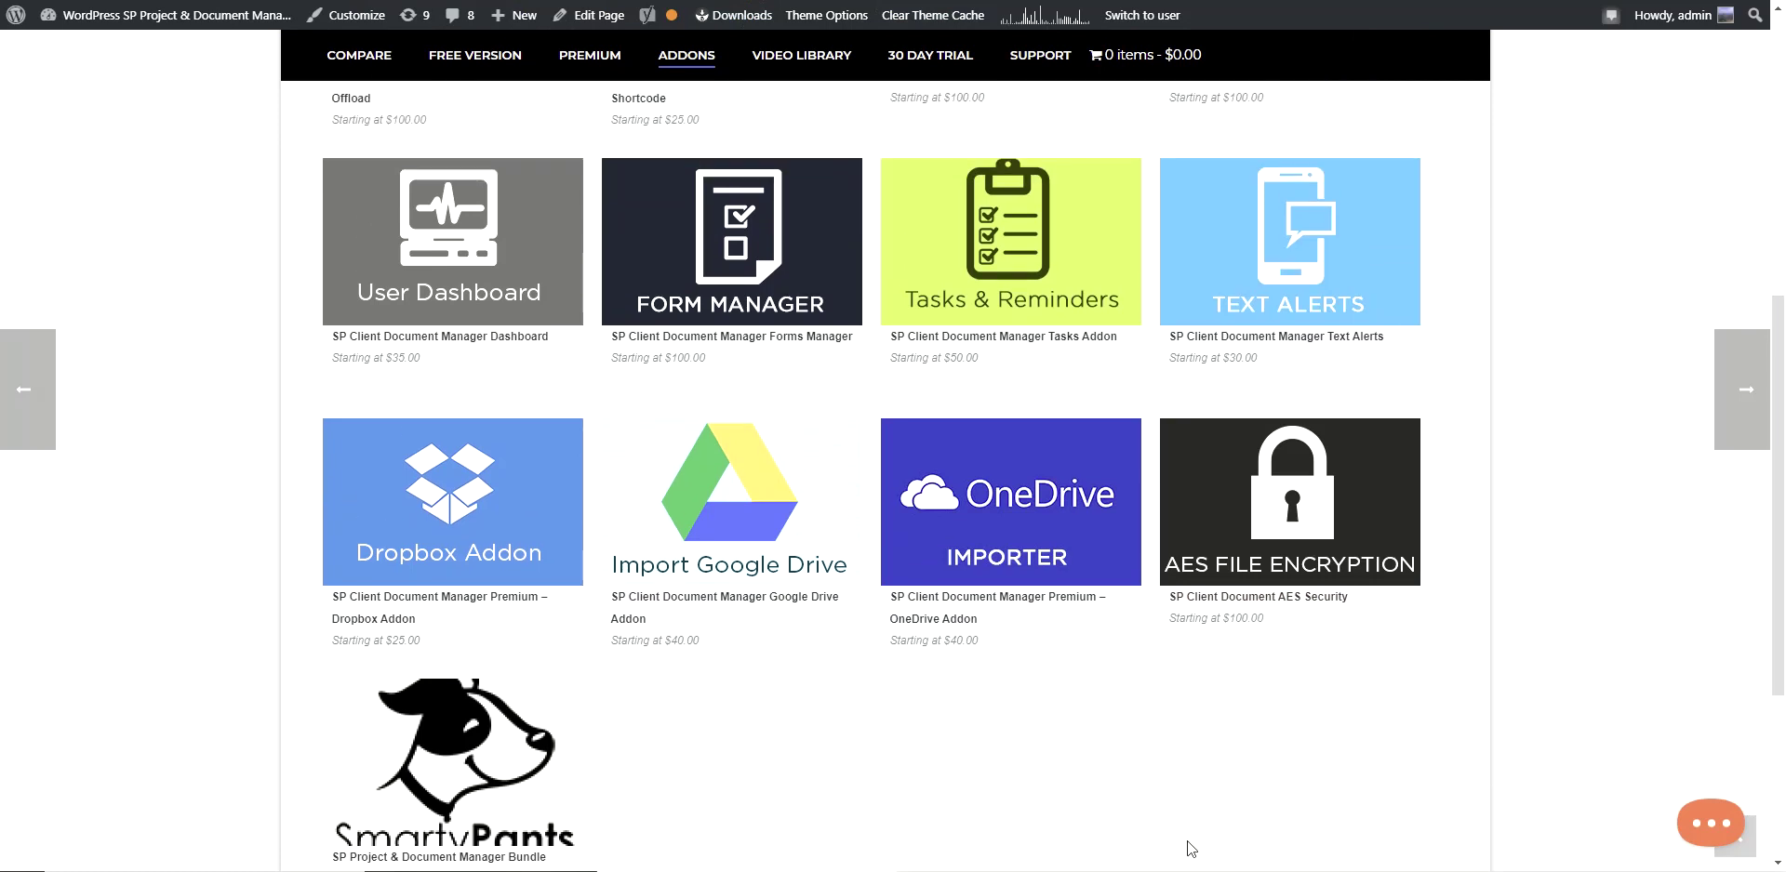
scroll(1233, 782, up, 1)
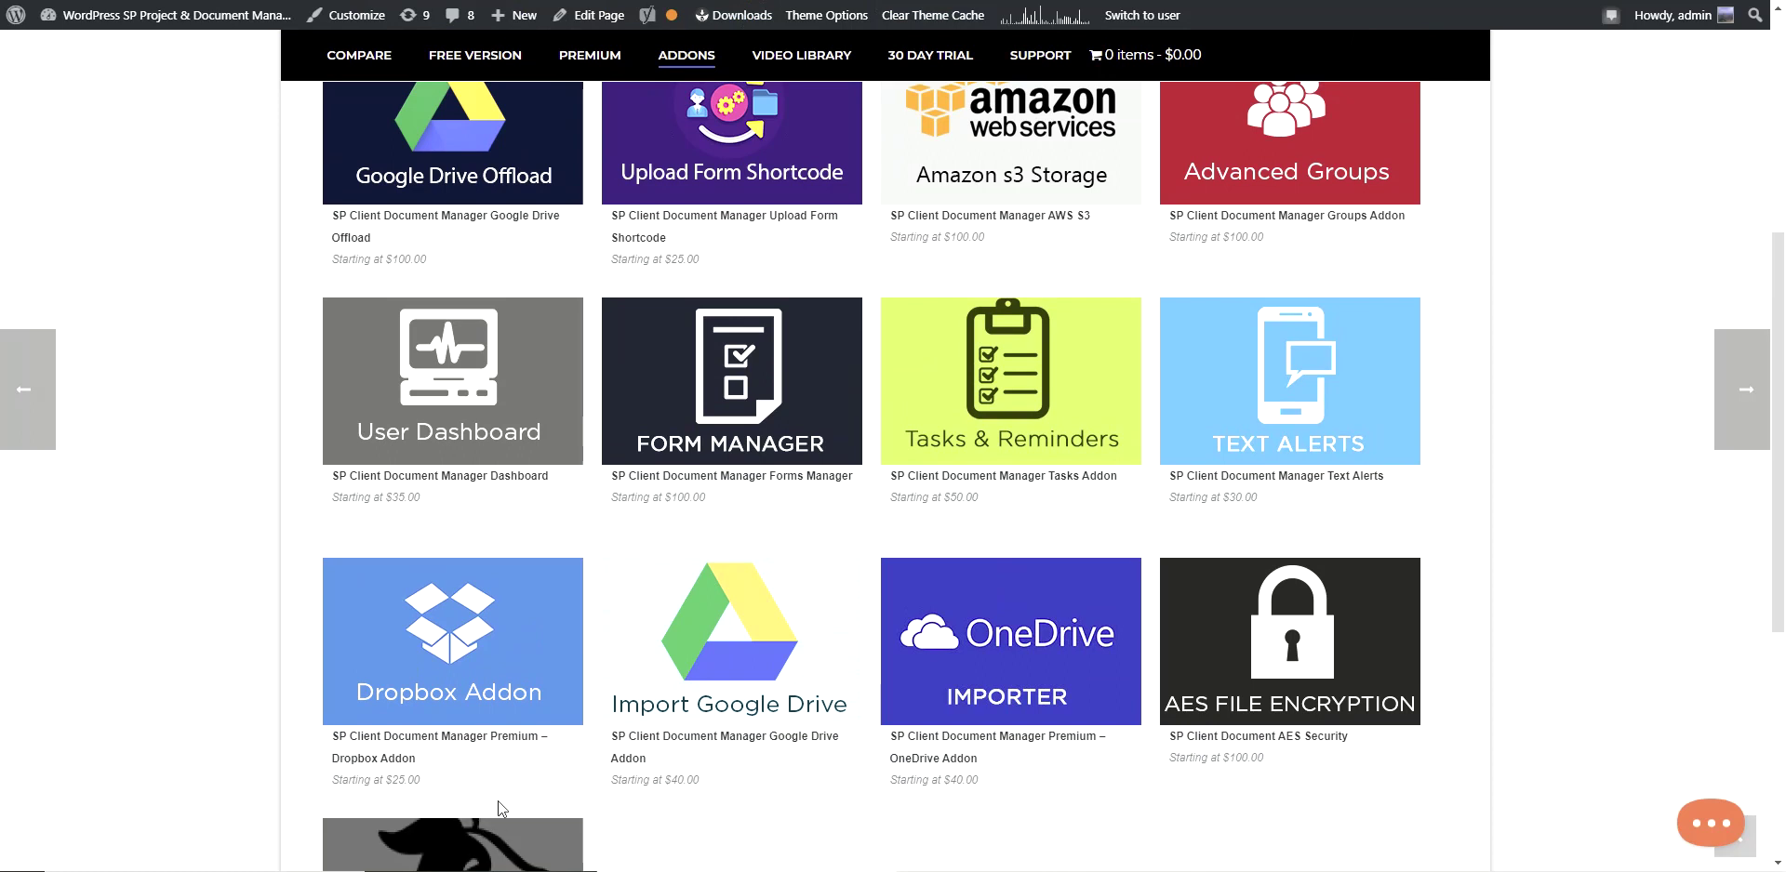
scroll(1599, 679, up, 2)
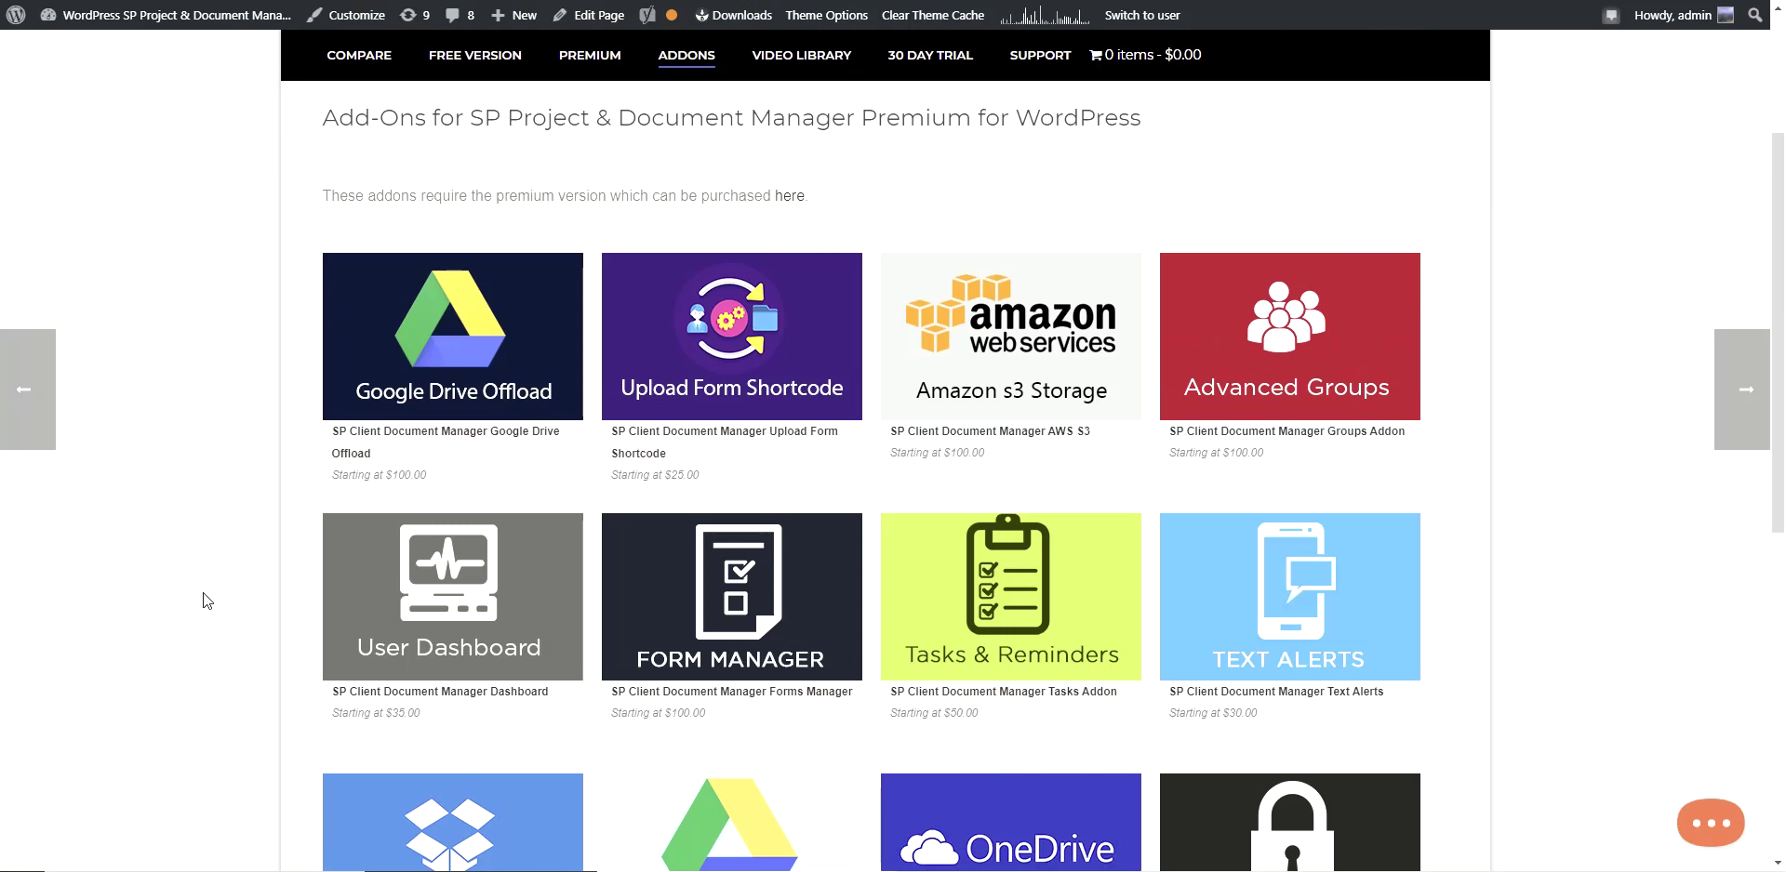
Look through the add-on listings on the Addons page.
scroll(1068, 612, up, 3)
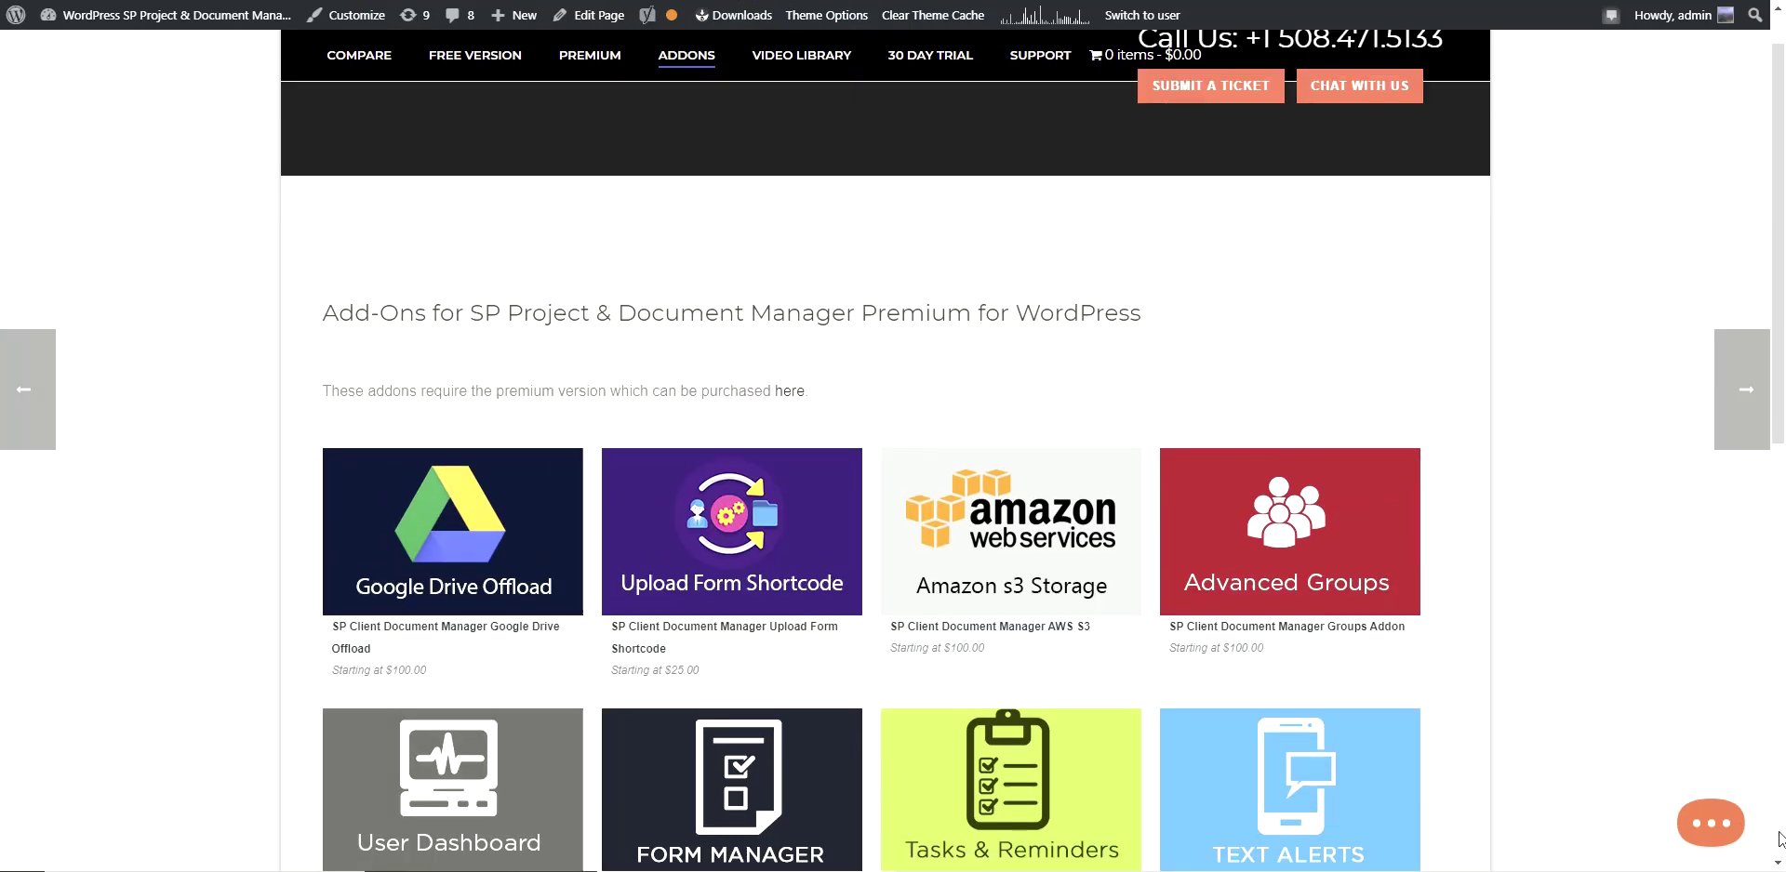
mouse_move(1252, 556)
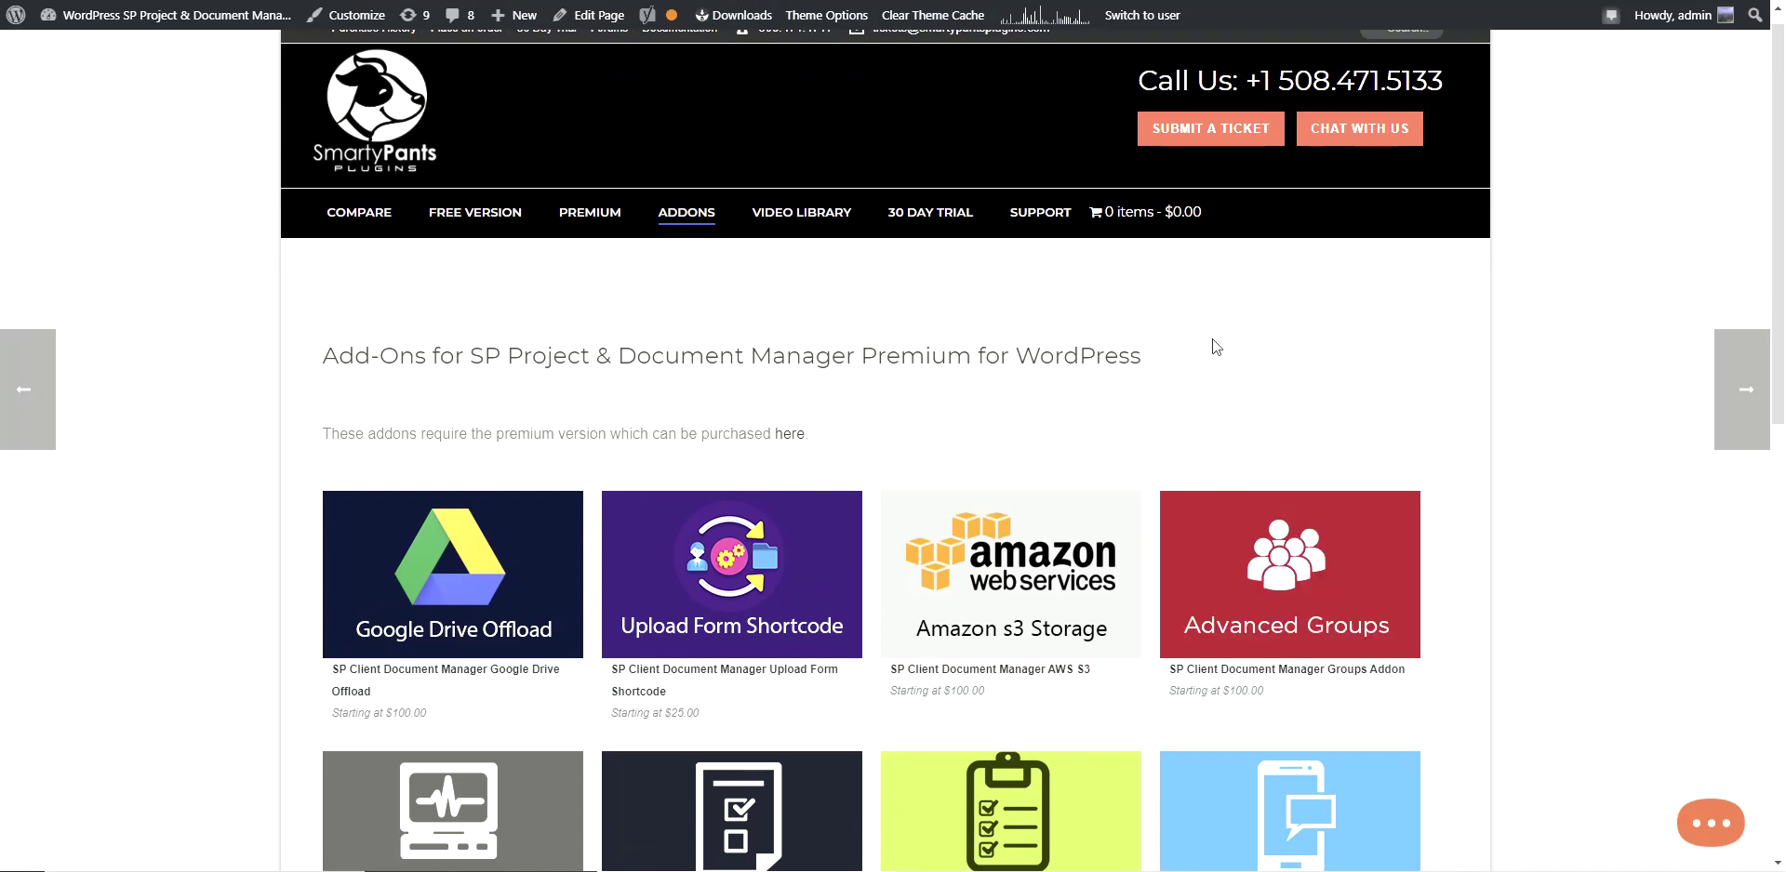
scroll(1269, 555, down, 1)
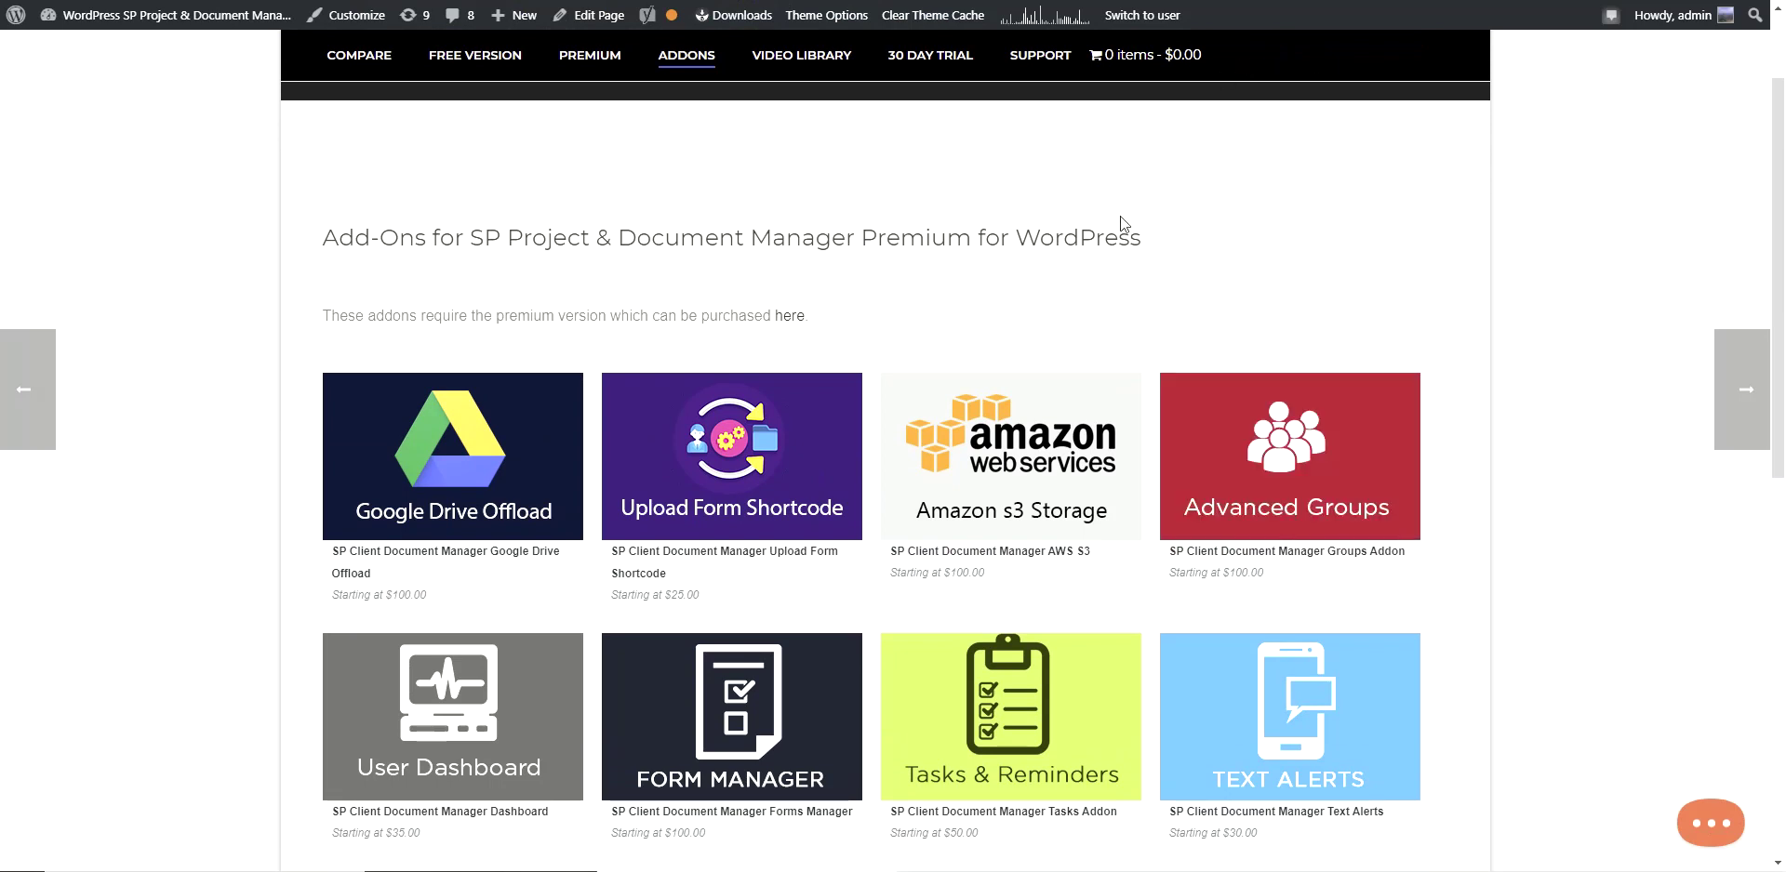
scroll(1120, 216, down, 1)
mouse_move(924, 274)
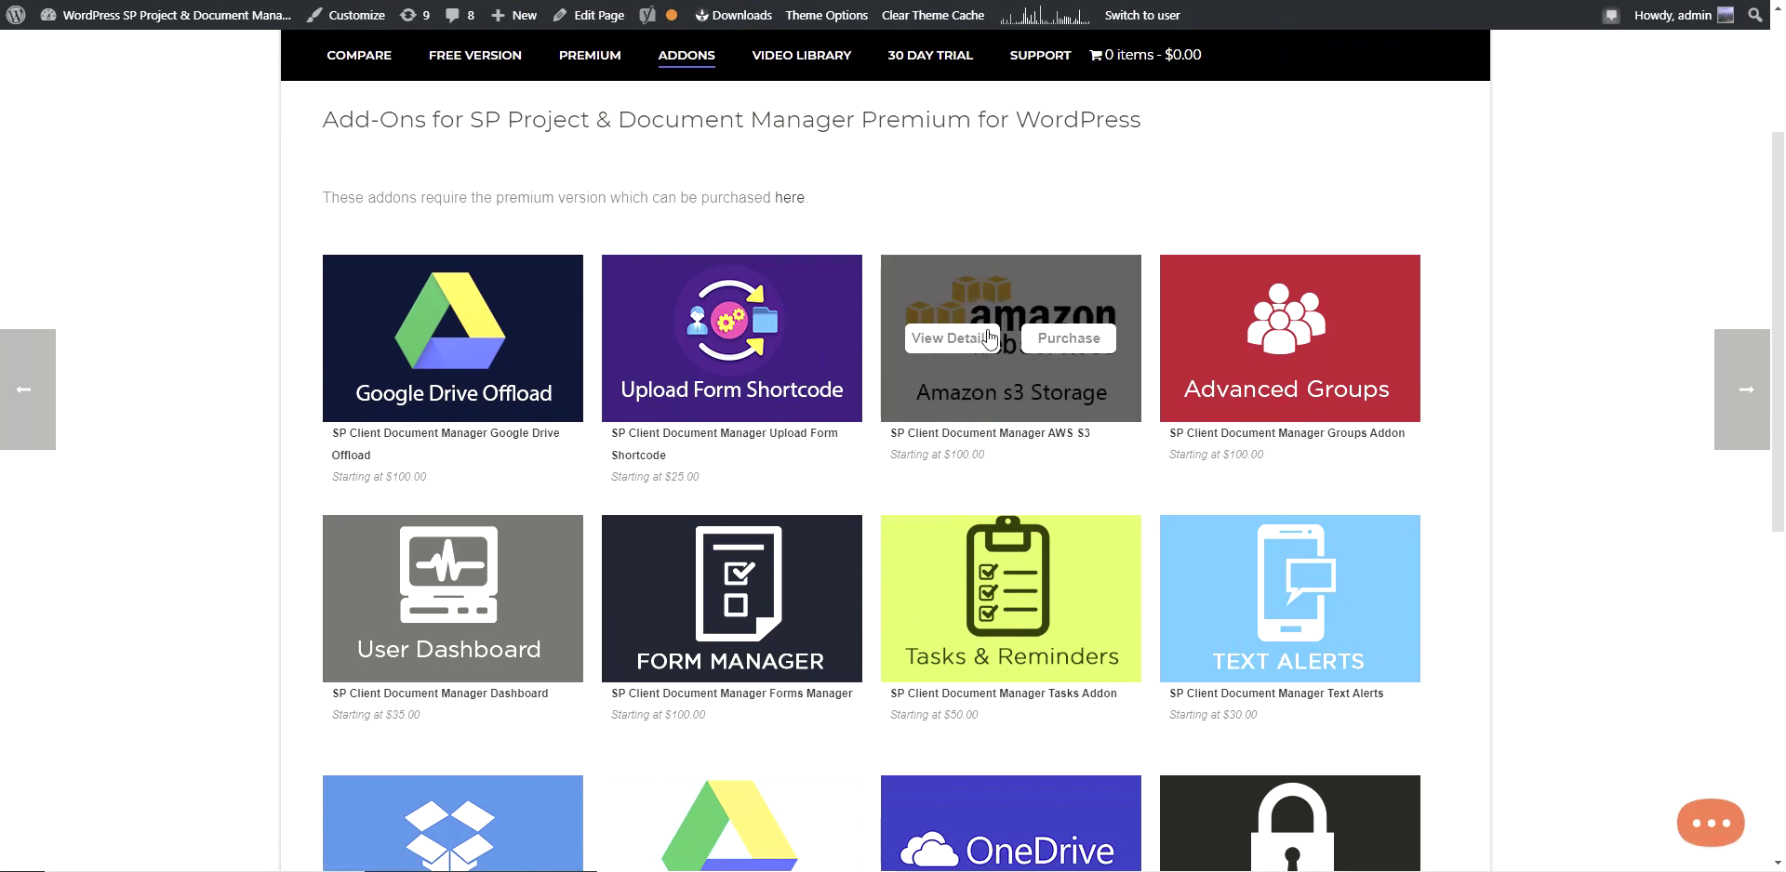
scroll(1142, 382, up, 1)
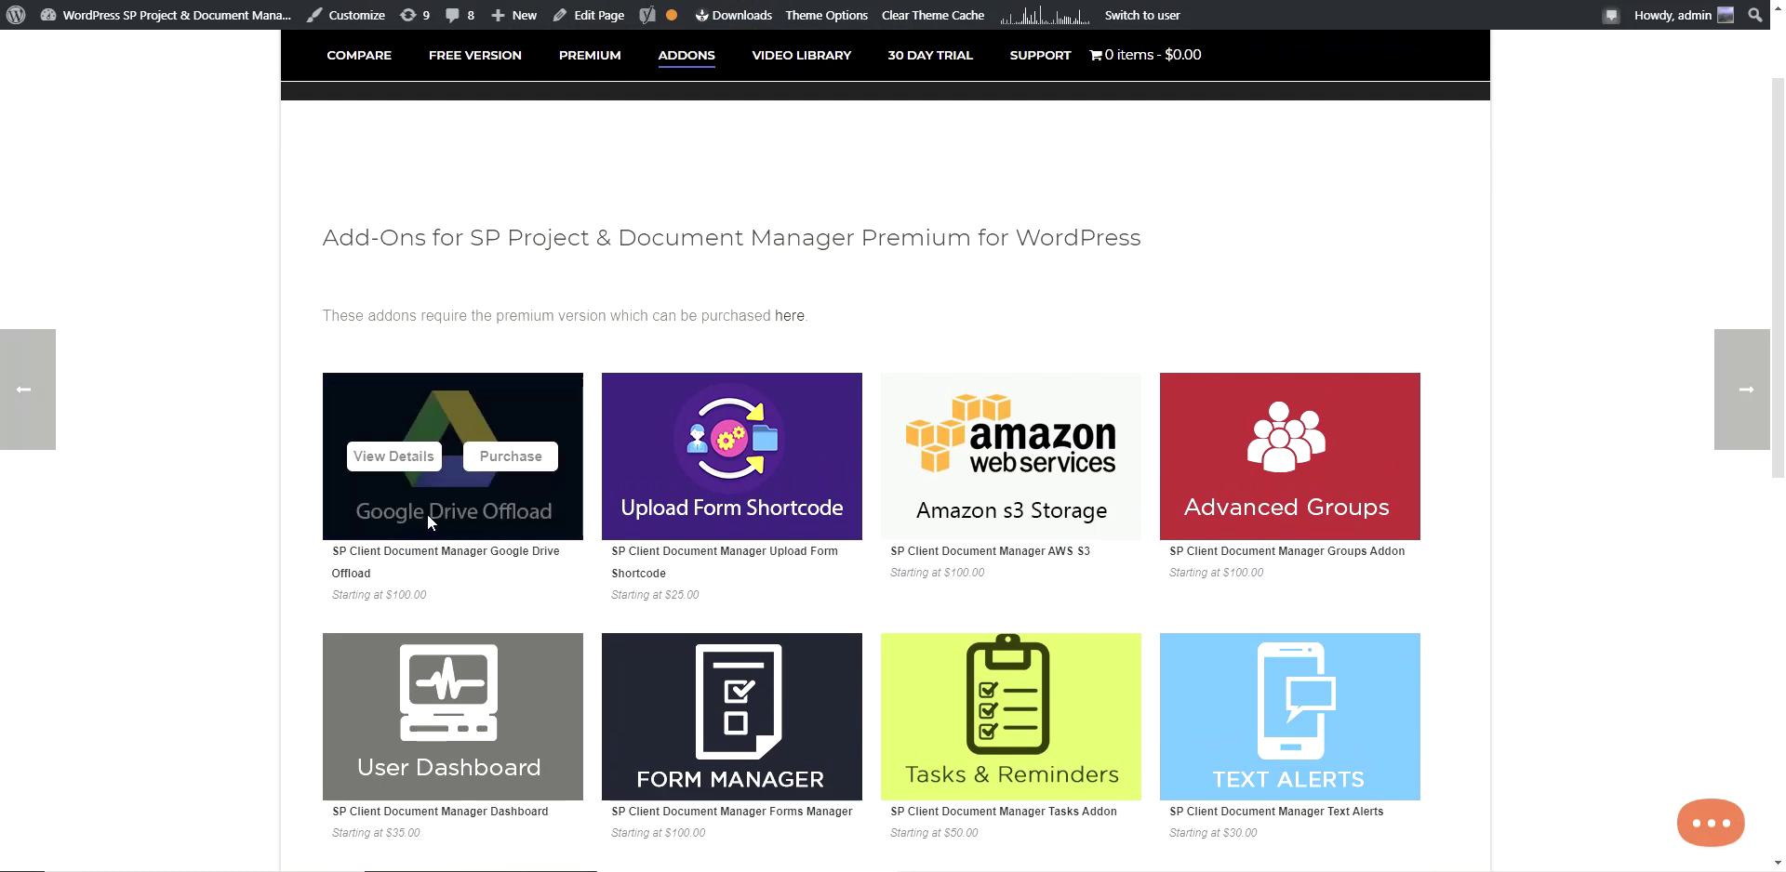
mouse_move(1195, 401)
mouse_move(941, 410)
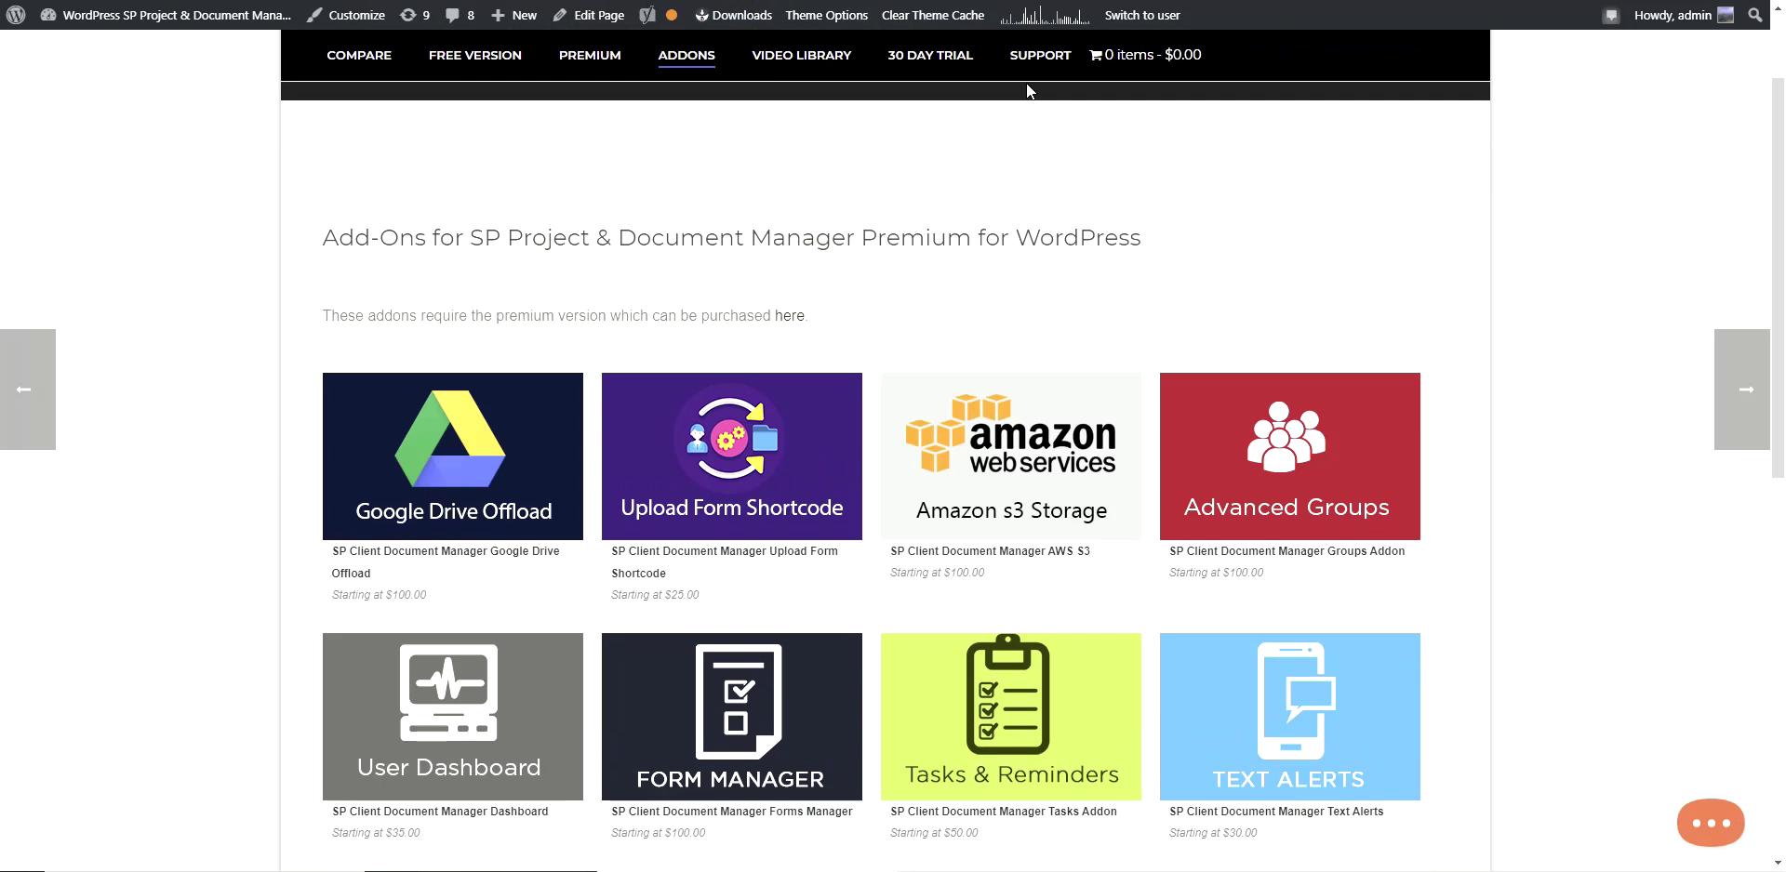
scroll(1016, 324, down, 1)
mouse_move(751, 402)
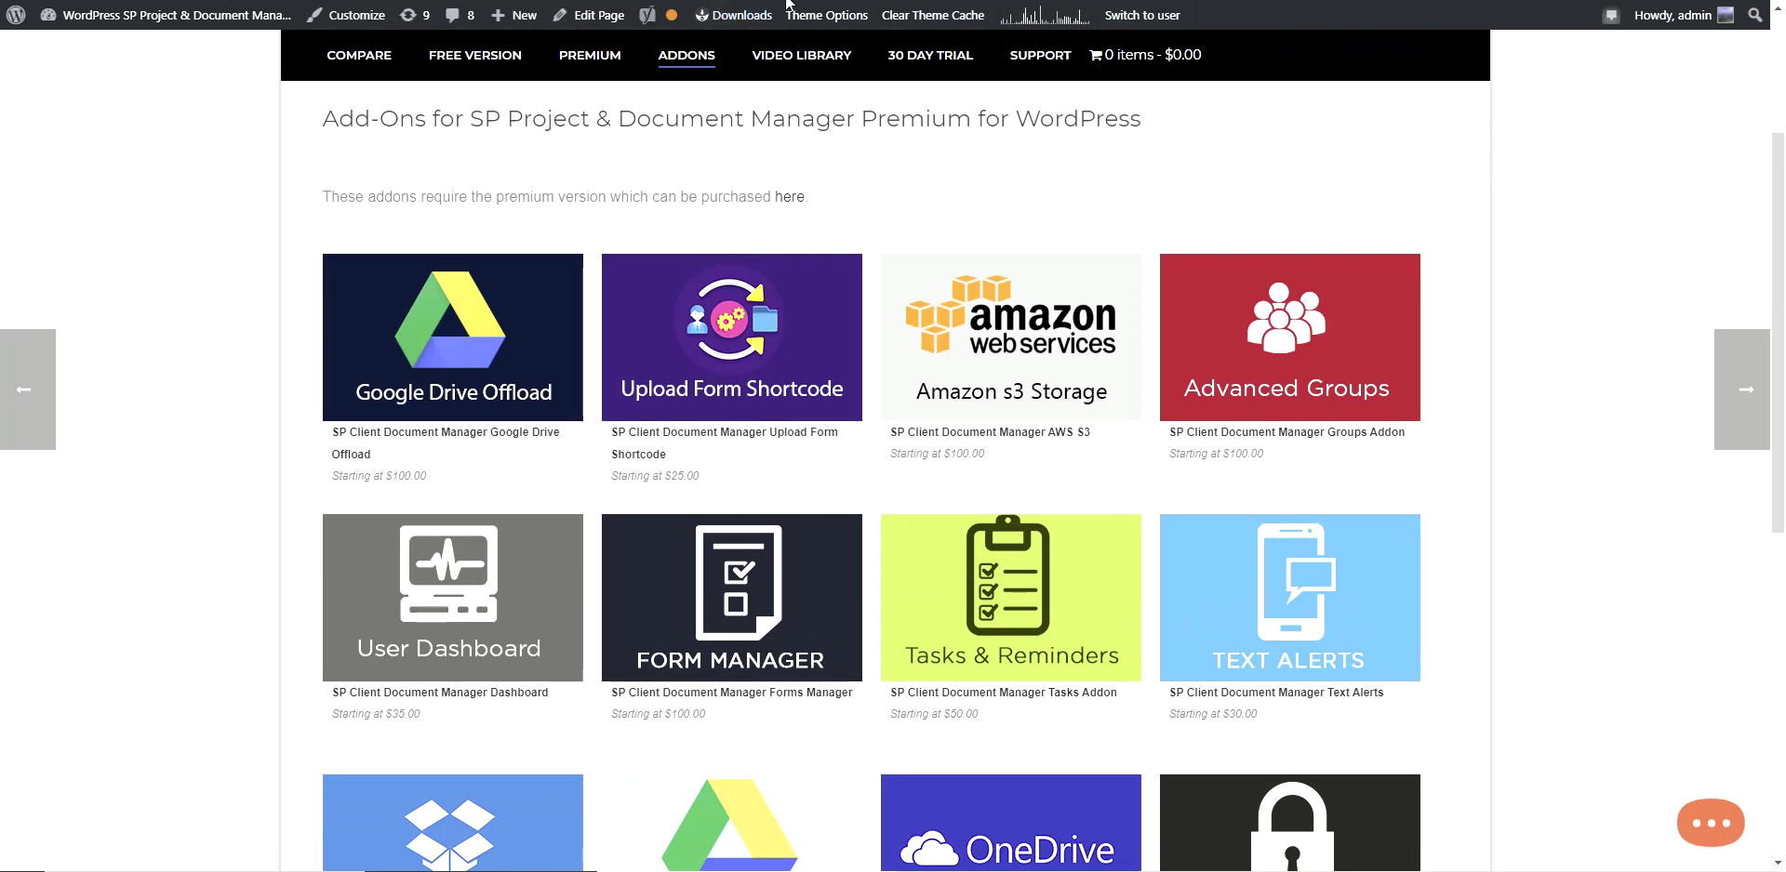
Return to the top and go to the PREMIUM product page with licences from $75.00 to $195.00.
scroll(762, 298, up, 3)
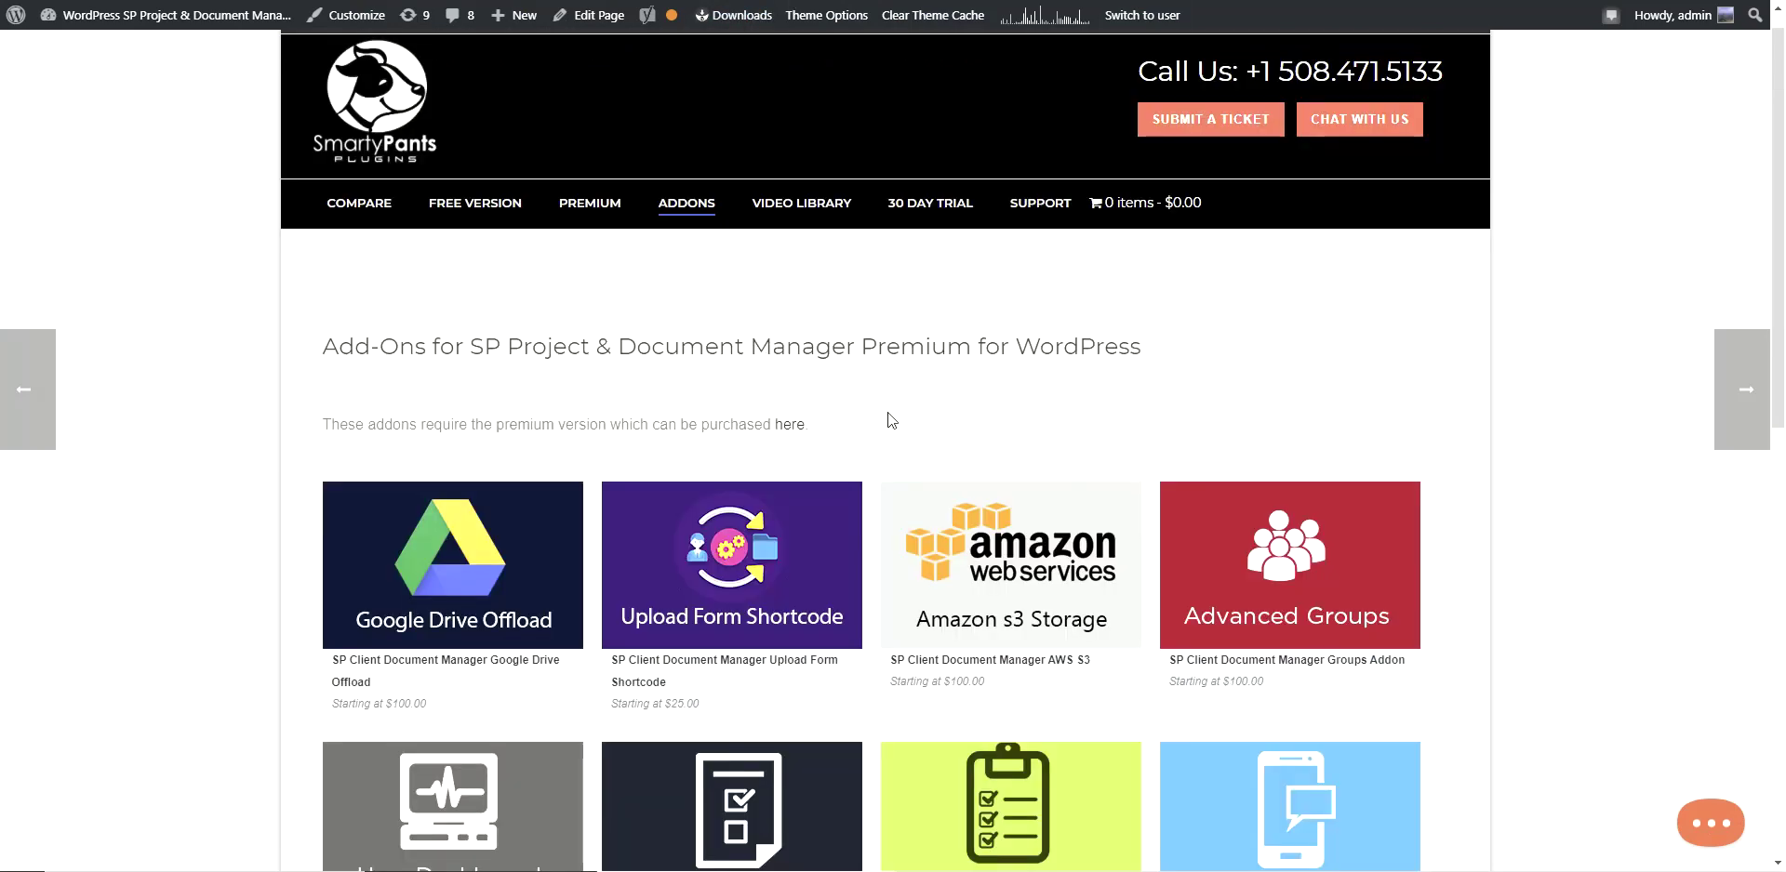
scroll(929, 530, down, 5)
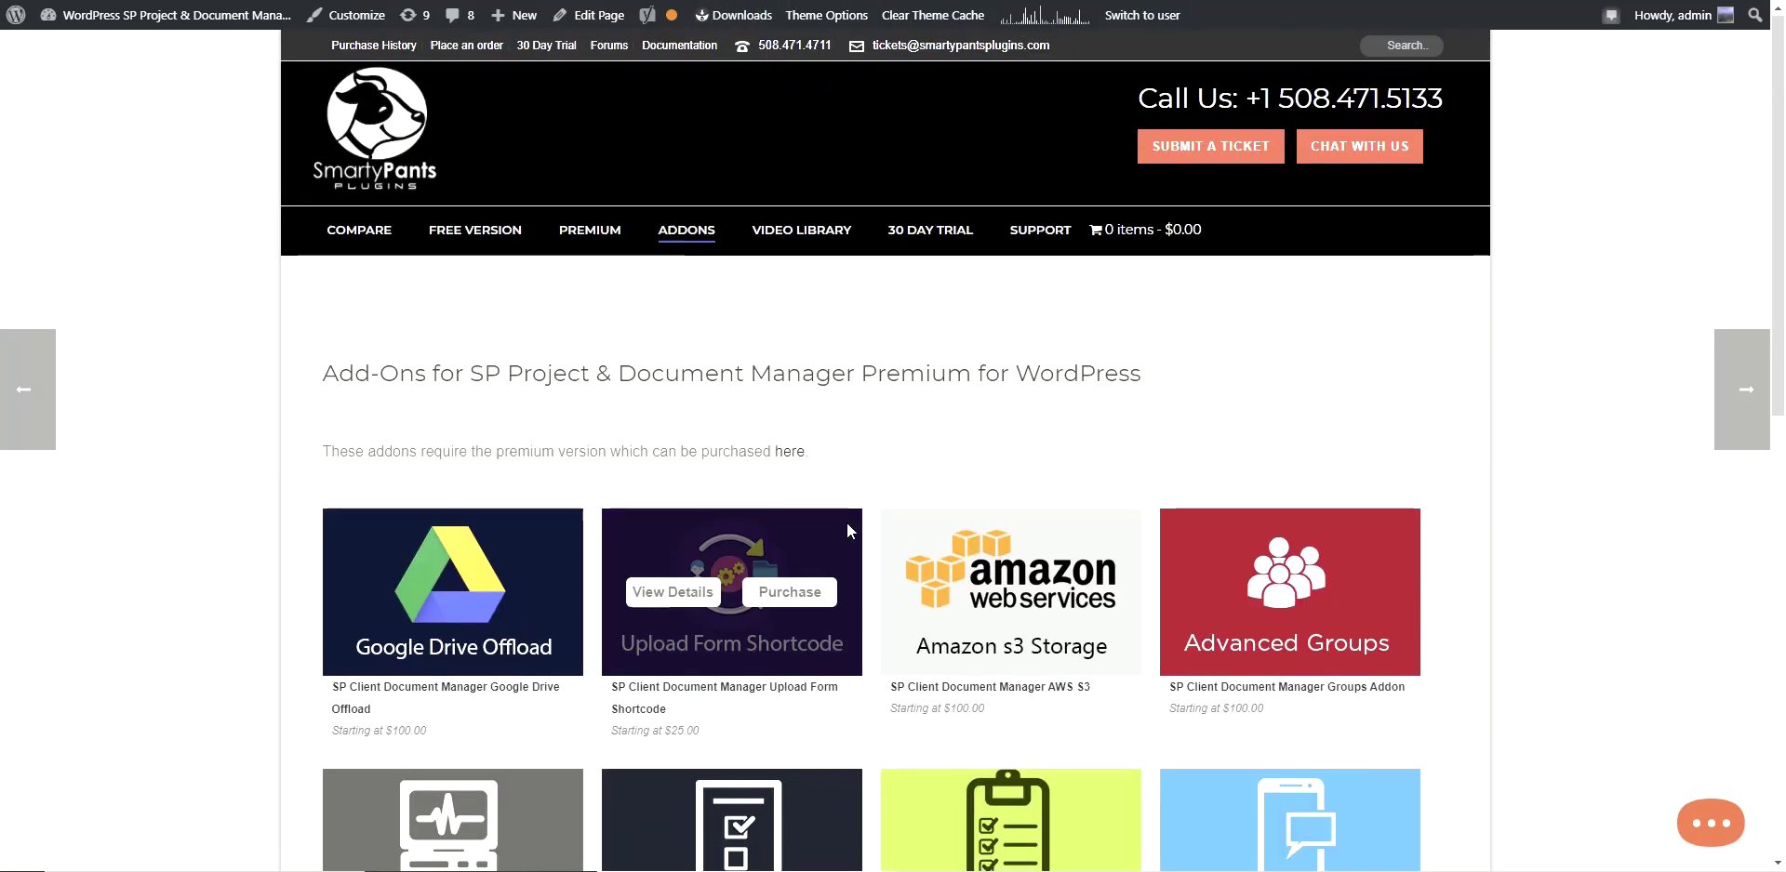
scroll(825, 558, up, 3)
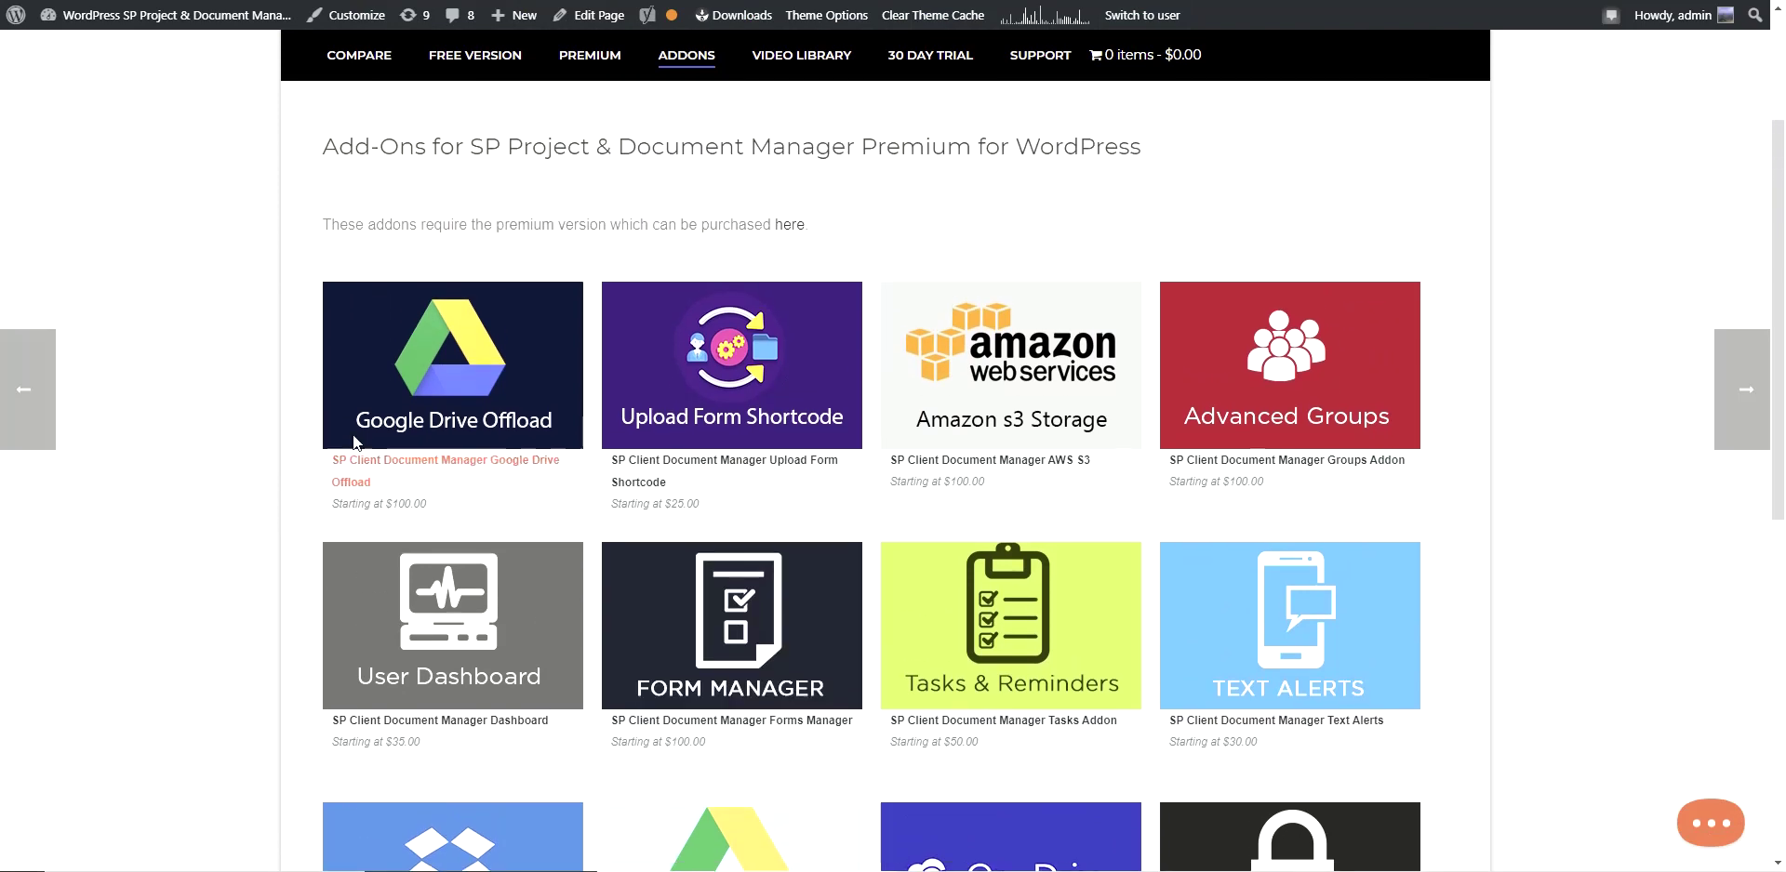
scroll(789, 482, up, 3)
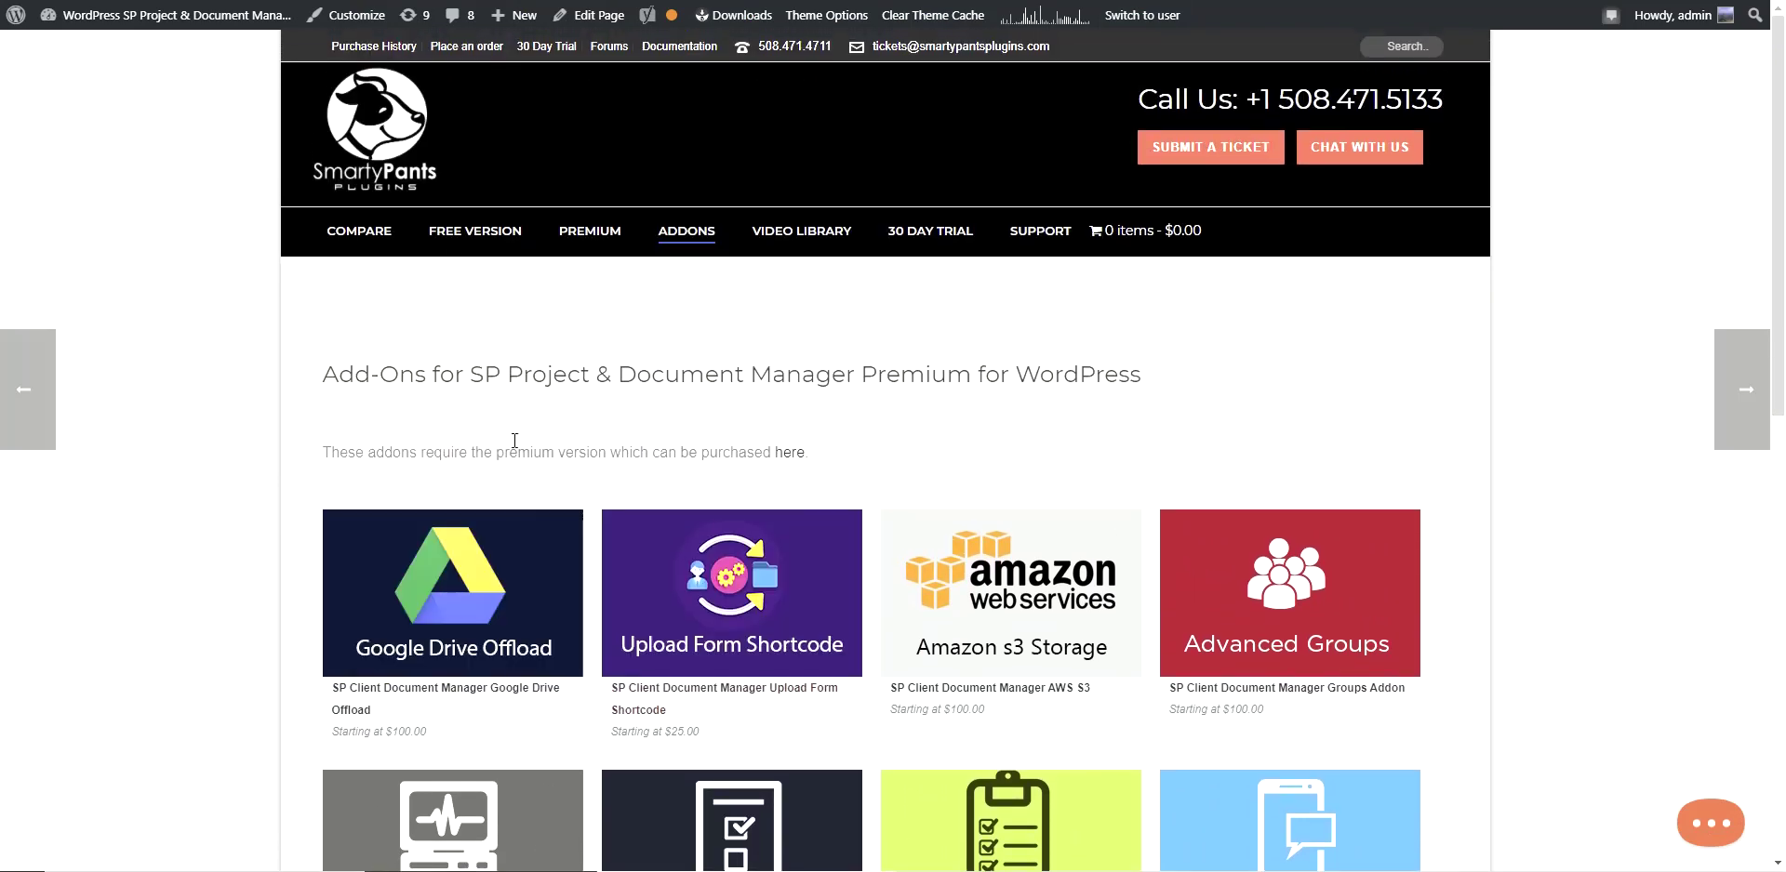
click(583, 244)
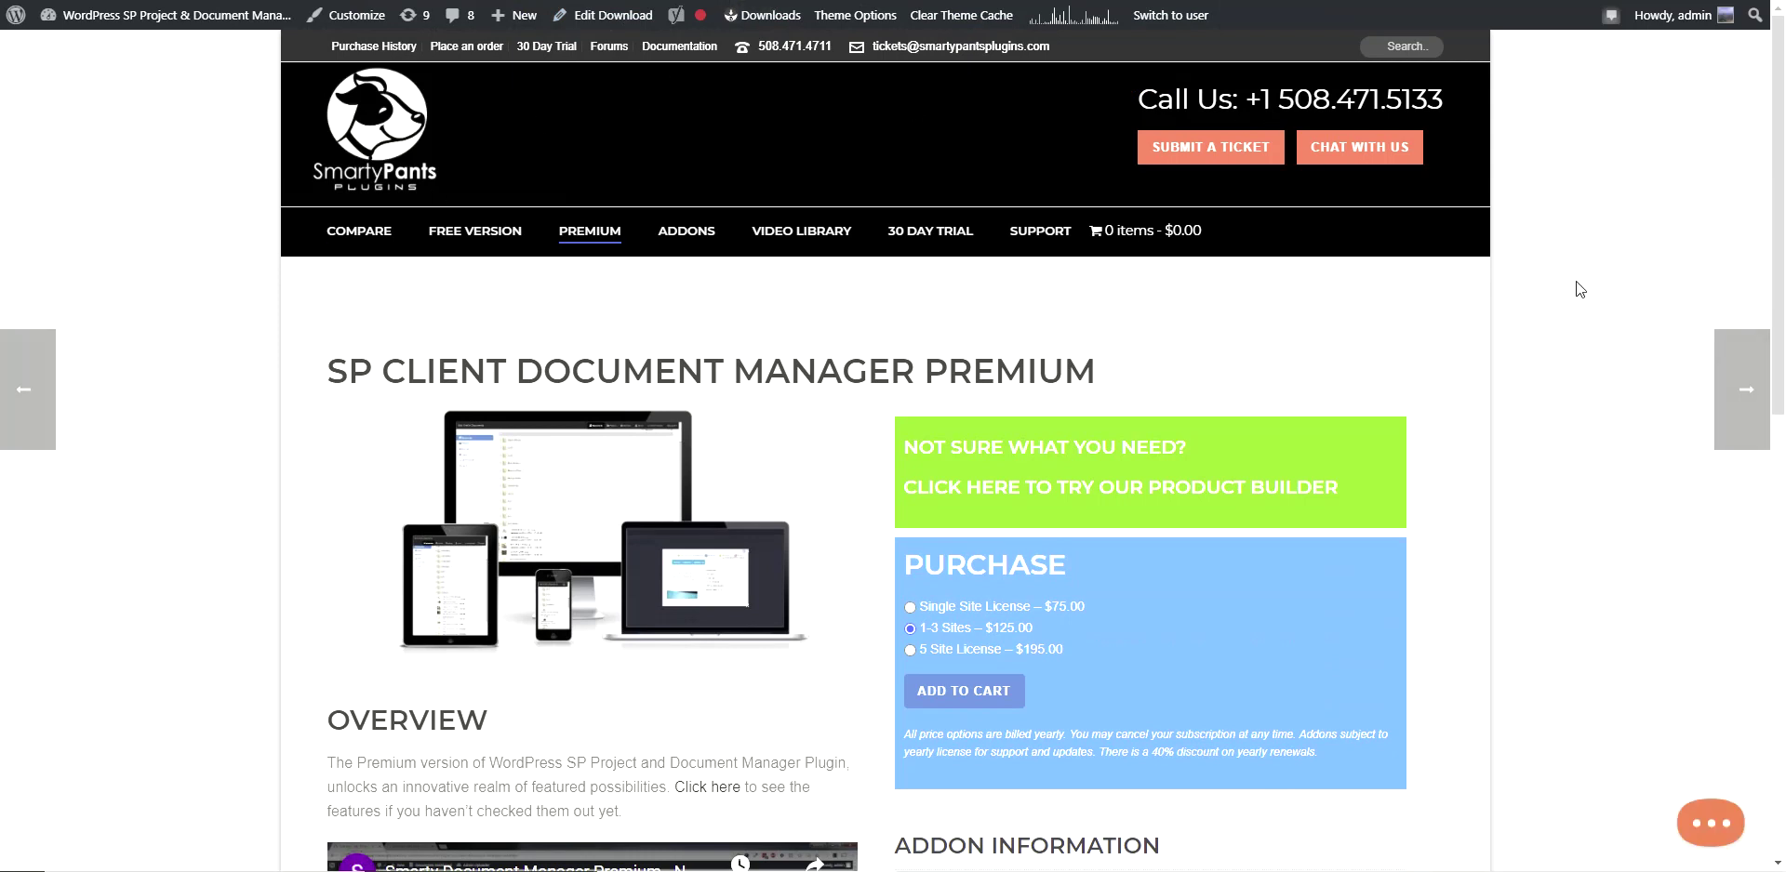
Go to the support help centre and open the Smarty Document Manager article category.
click(1709, 823)
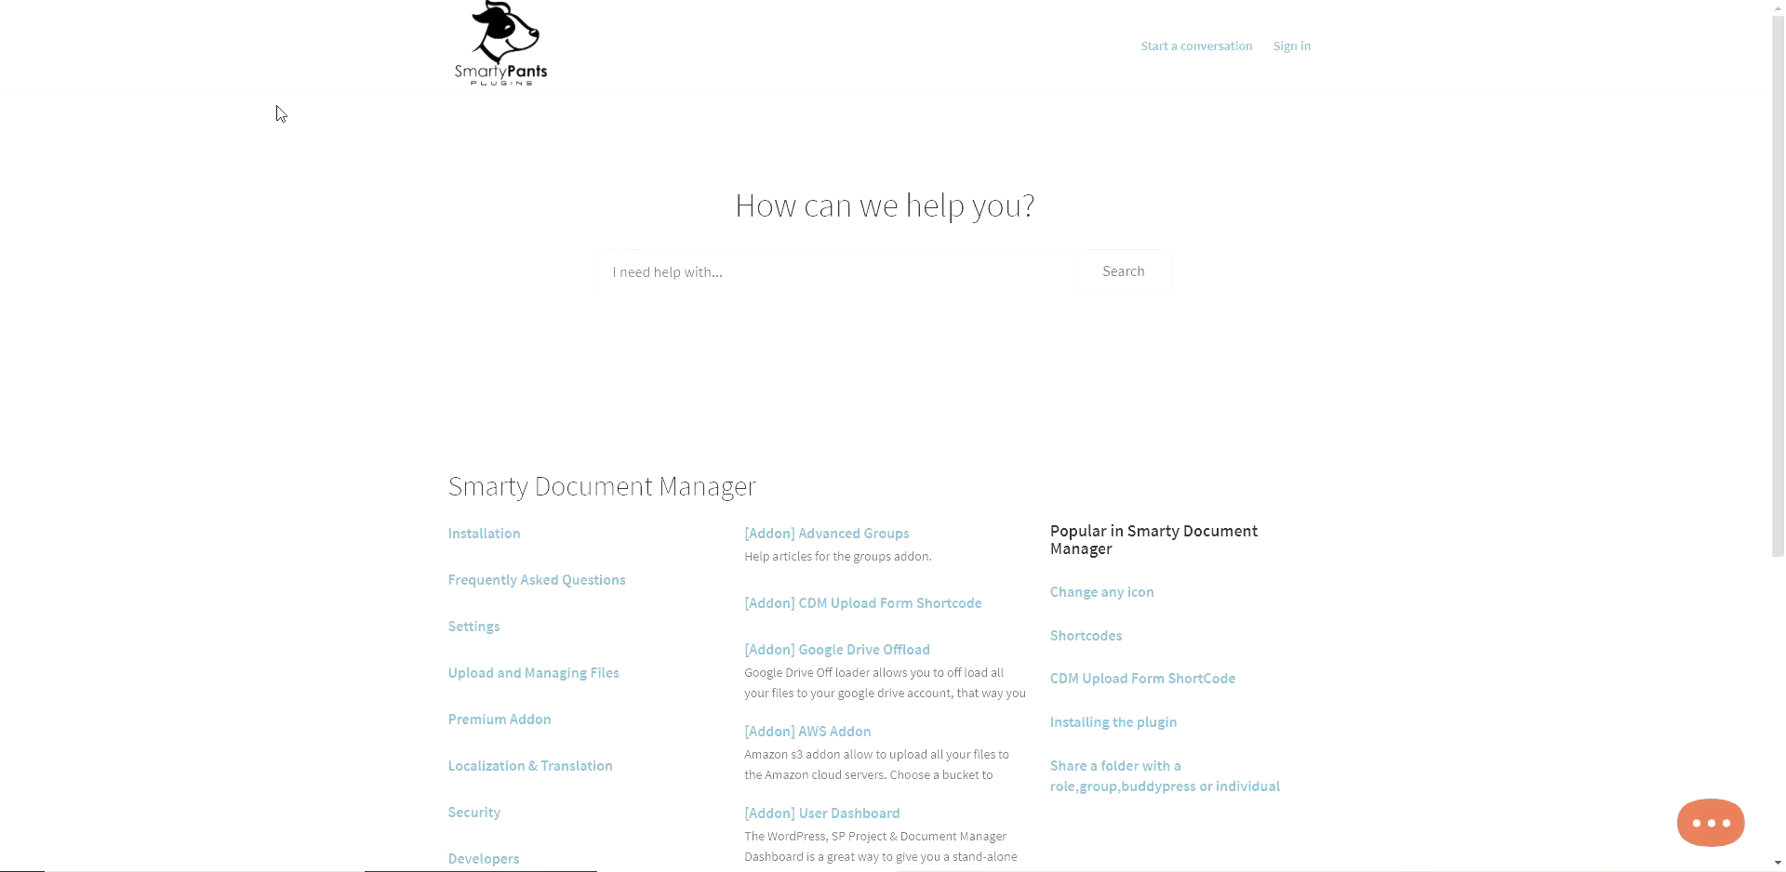
scroll(782, 360, down, 3)
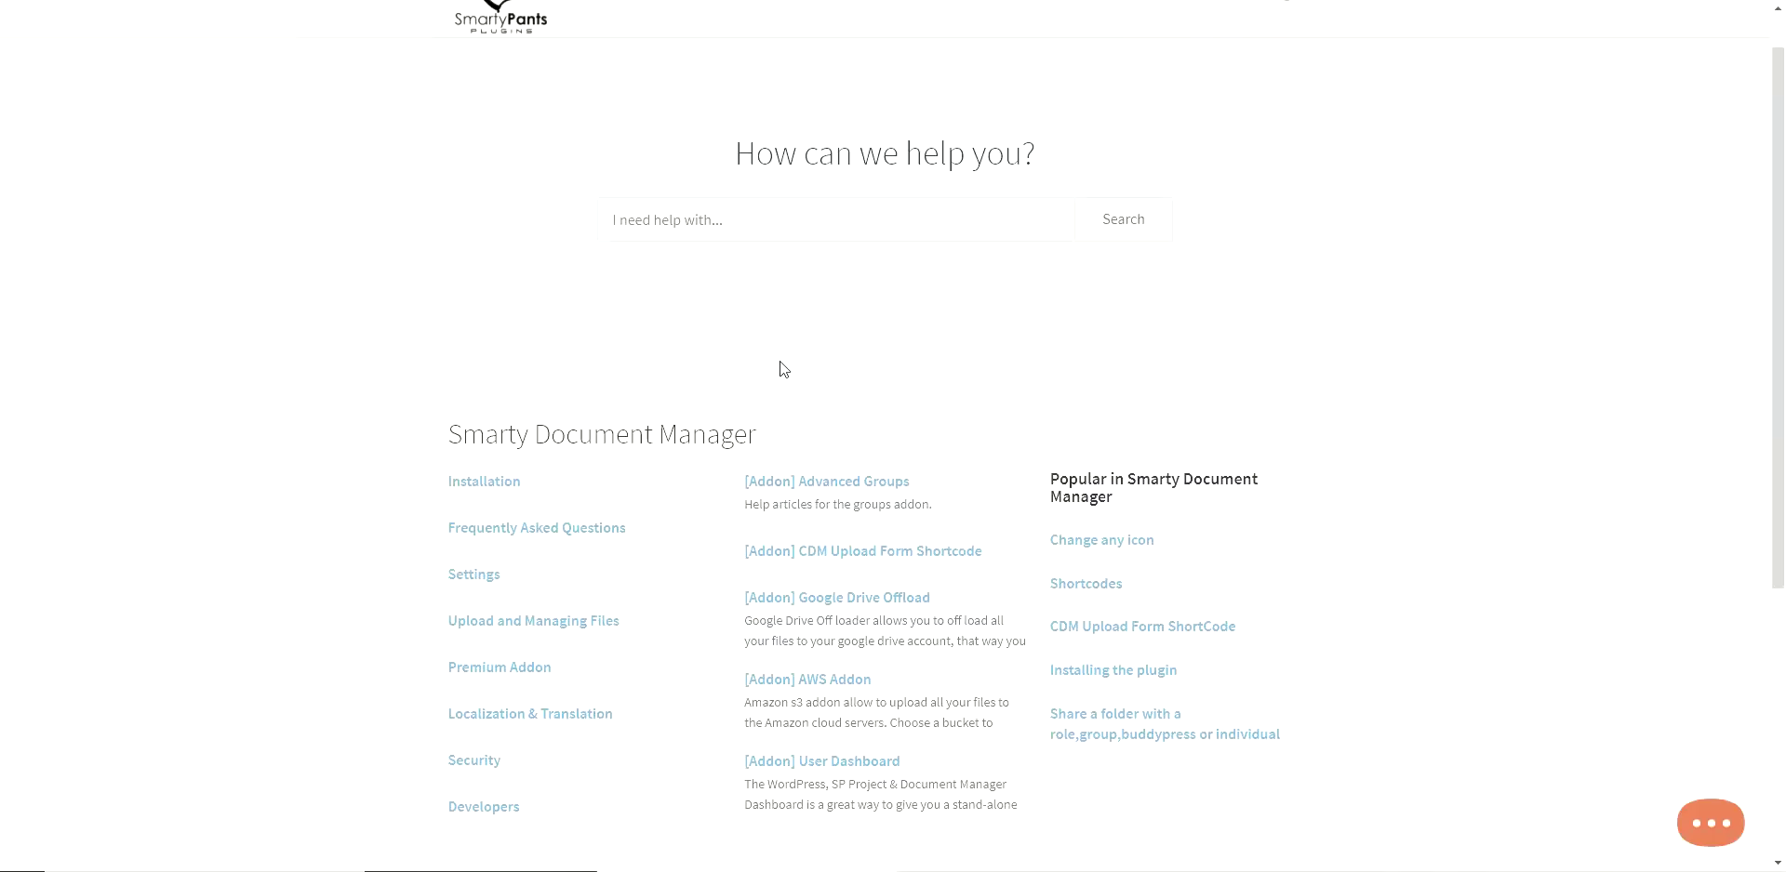
click(651, 303)
Skim the documentation sections and open the live-chat messenger window.
scroll(668, 424, down, 4)
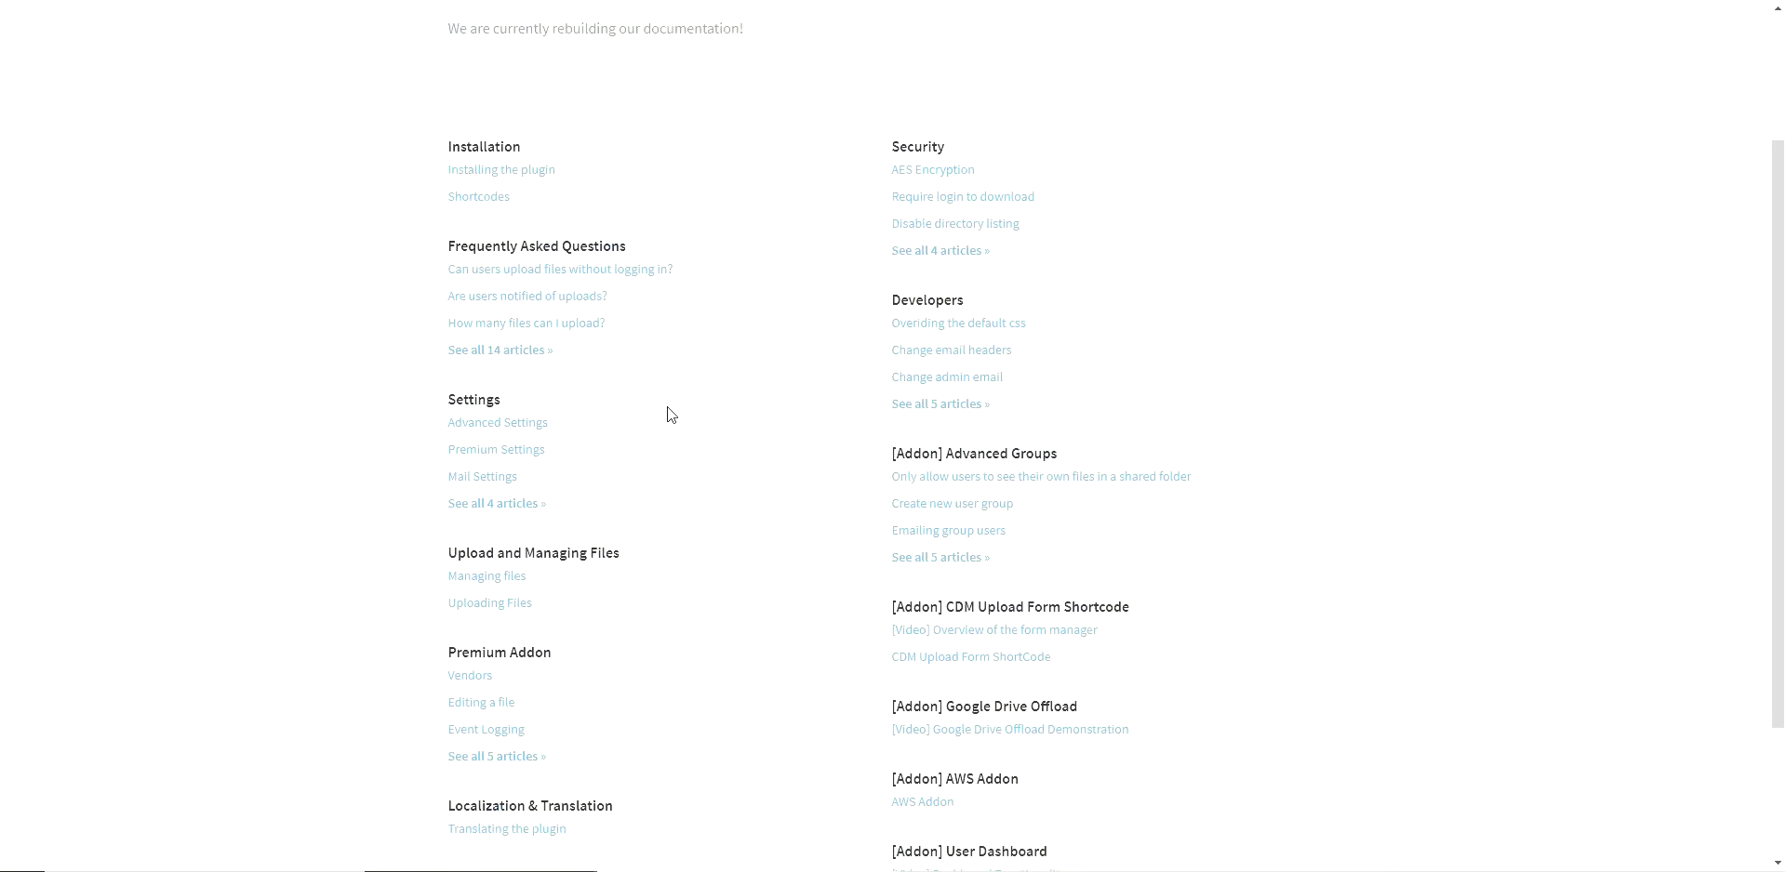
scroll(690, 444, up, 2)
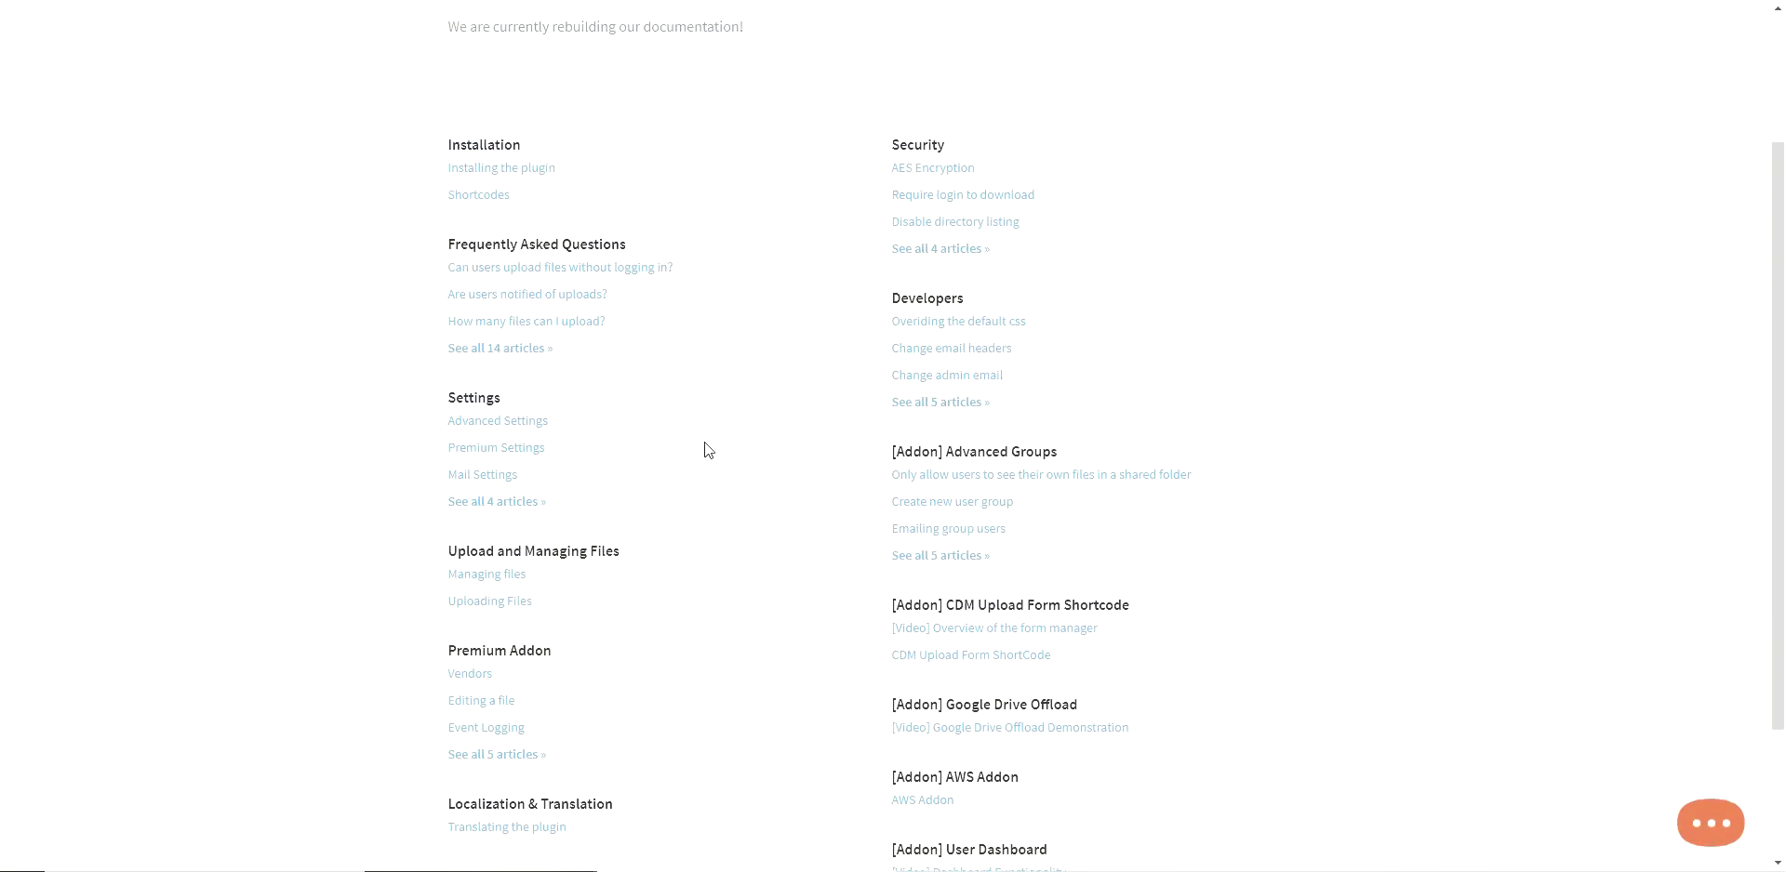
scroll(728, 513, down, 1)
scroll(578, 500, up, 3)
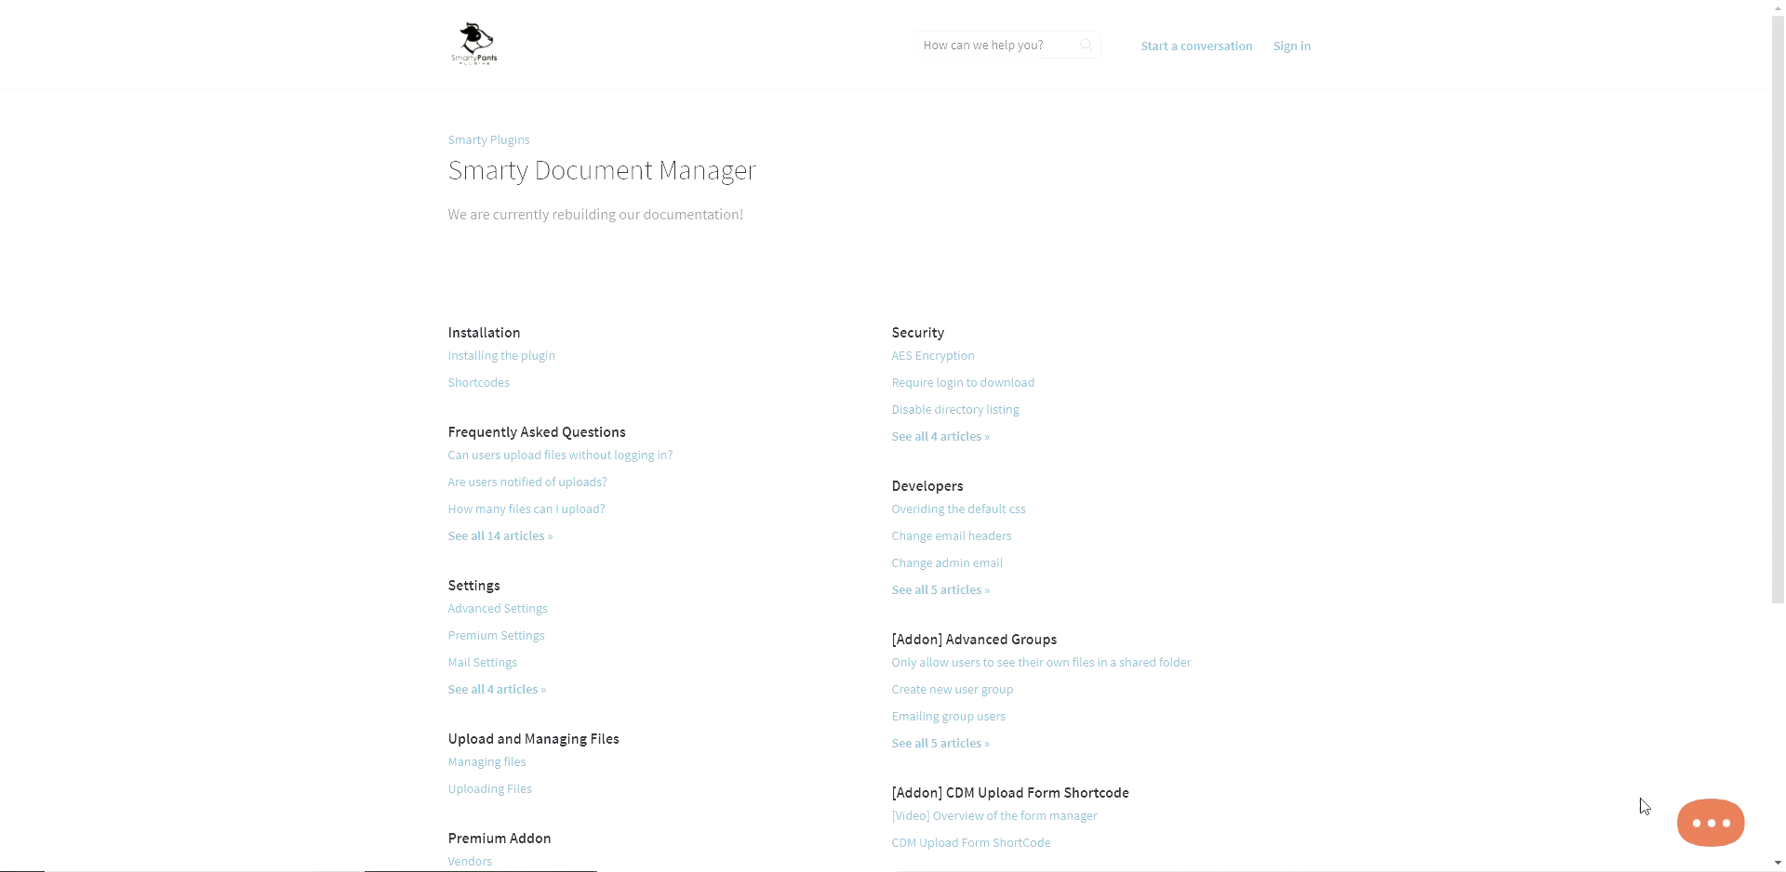
click(1712, 825)
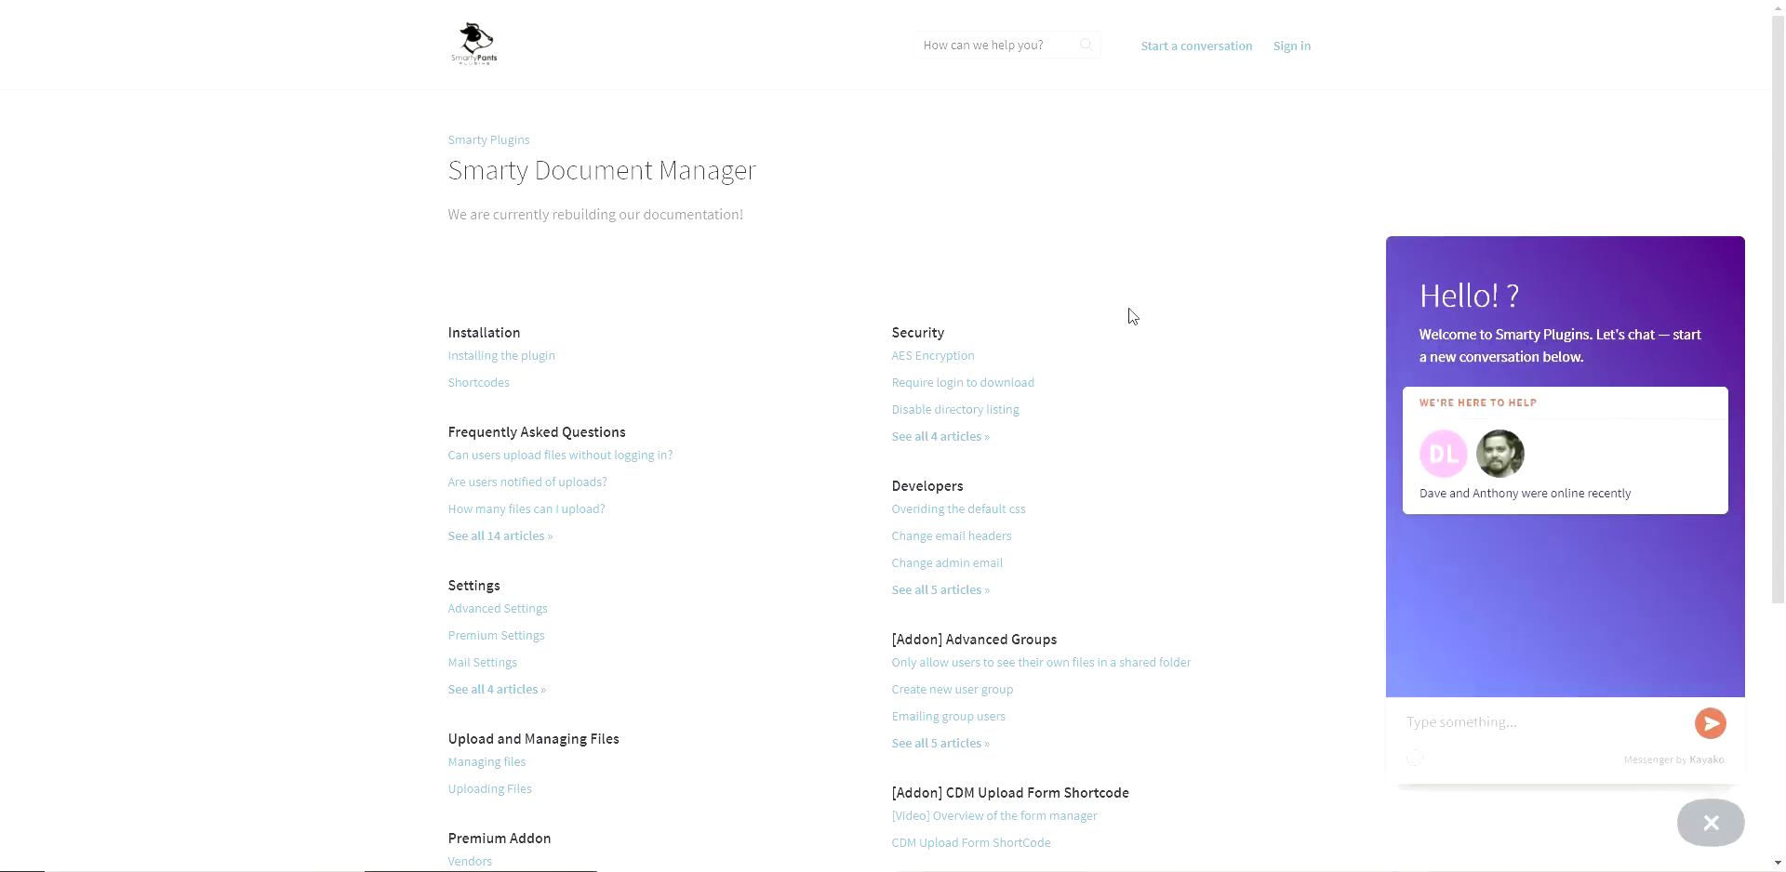